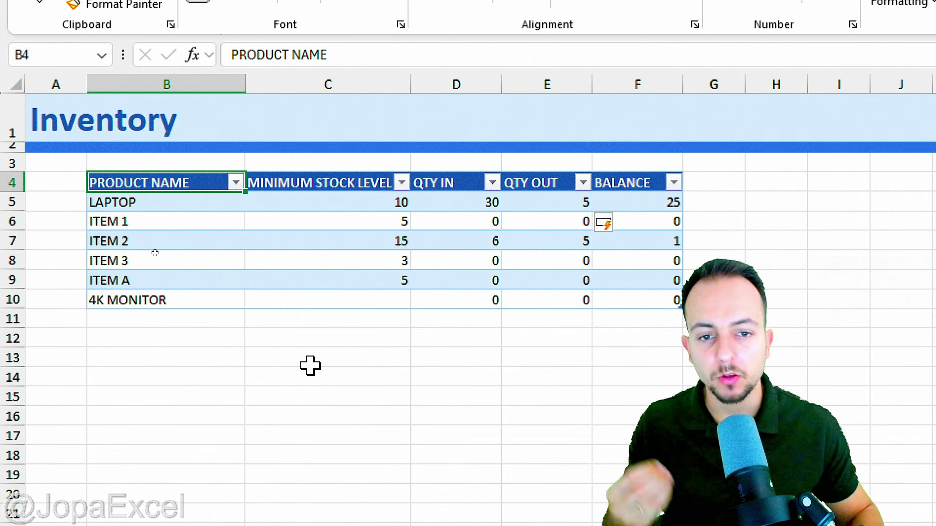
# Review the Inventory table's product rows and its minimum stock level, quantity in, quantity out and balance columns.
pyautogui.click(464, 87)
pyautogui.click(547, 78)
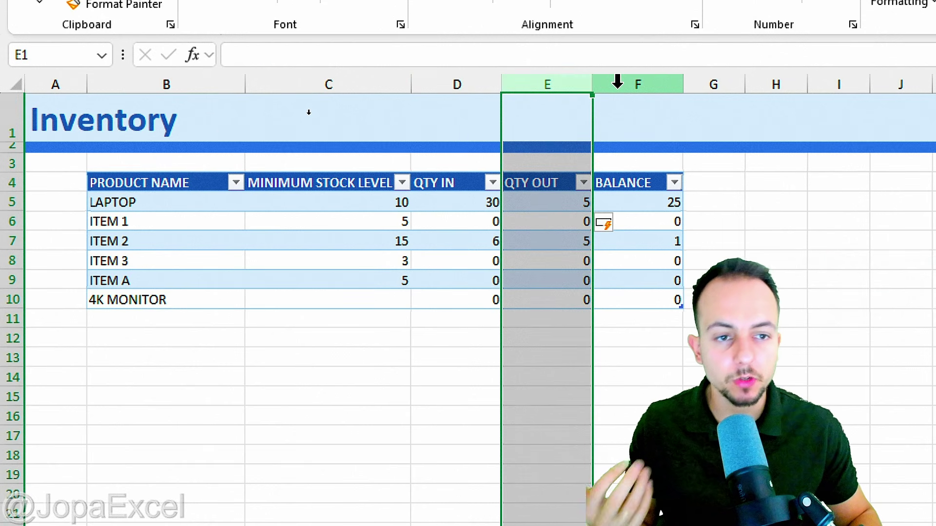
pyautogui.click(617, 82)
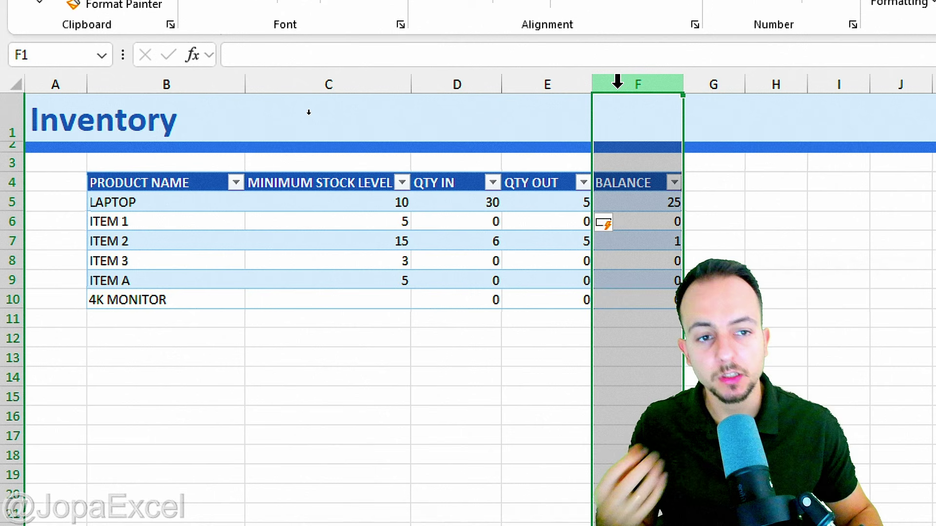
pyautogui.click(568, 73)
pyautogui.click(634, 80)
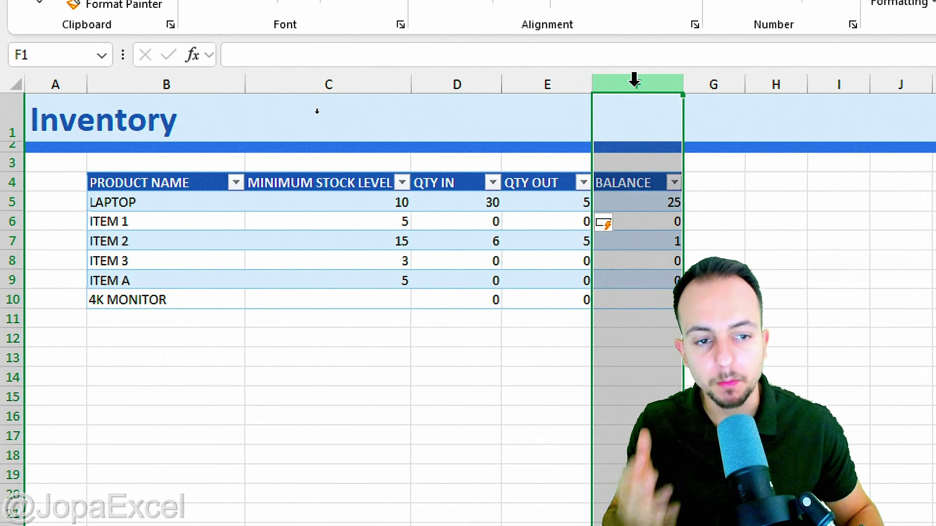
pyautogui.moveTo(13, 202); pyautogui.dragTo(13, 319)
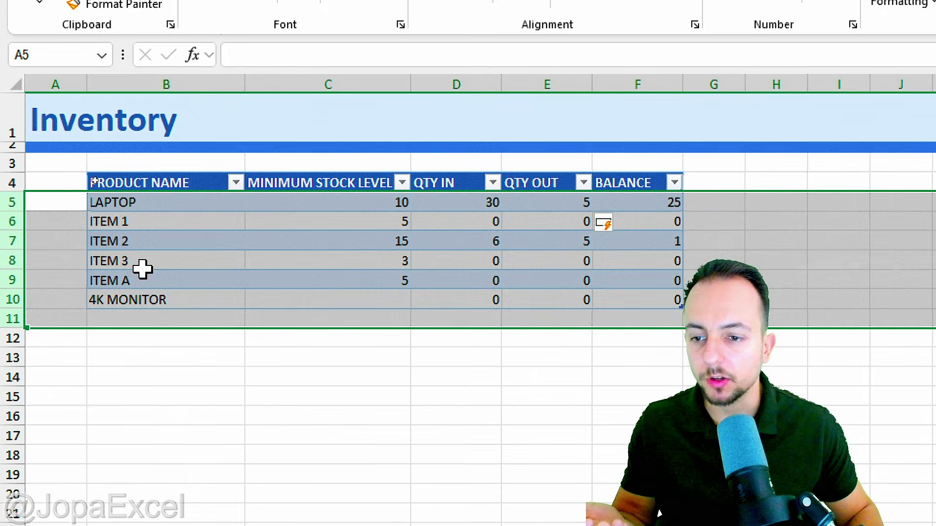
pyautogui.click(207, 190)
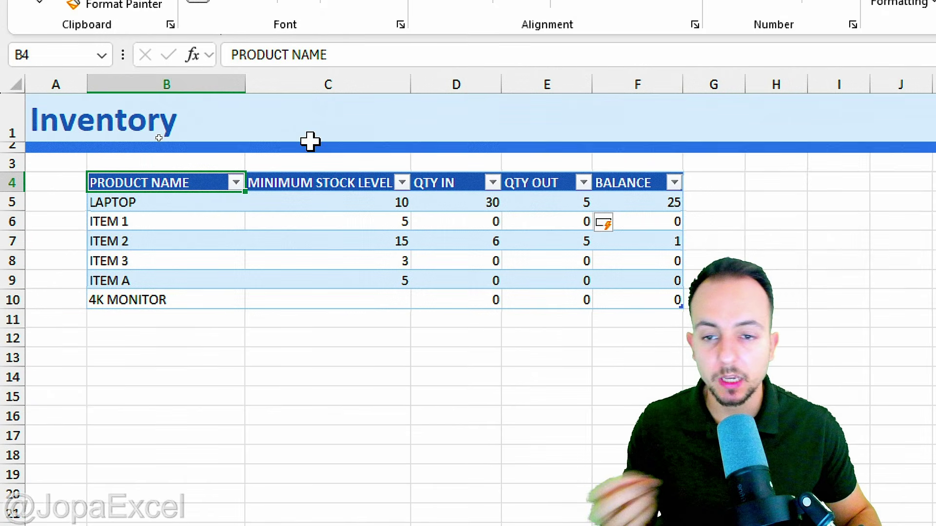
pyautogui.click(333, 81)
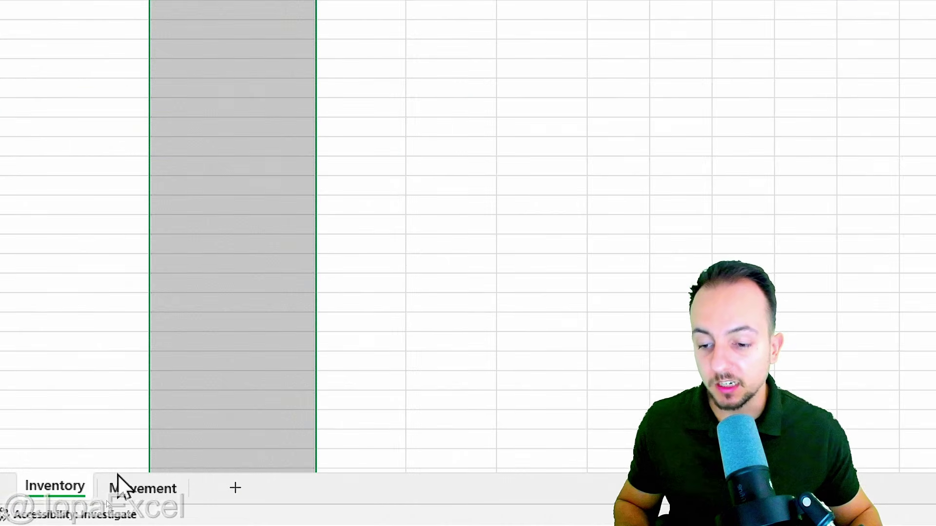
# Open the Movement sheet and view the available product names for the entry in cell C7.
pyautogui.click(124, 486)
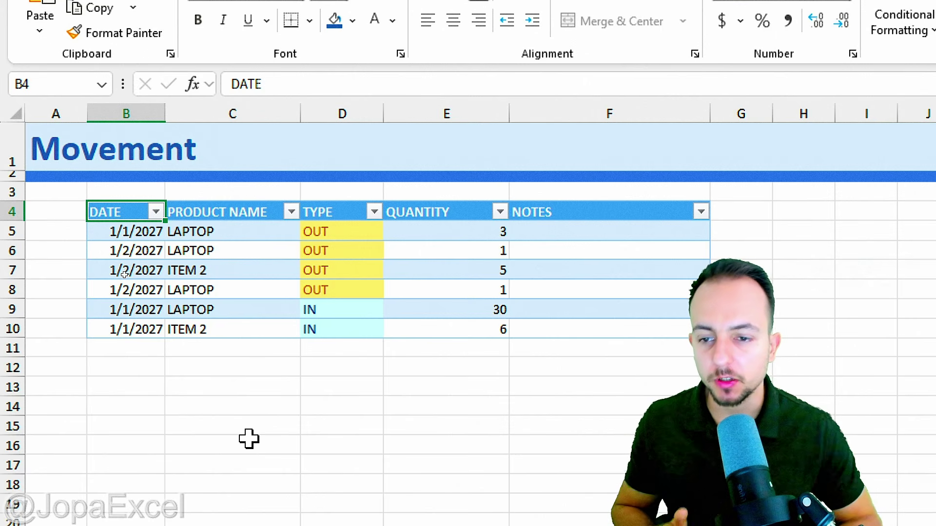
pyautogui.click(280, 272)
pyautogui.click(309, 269)
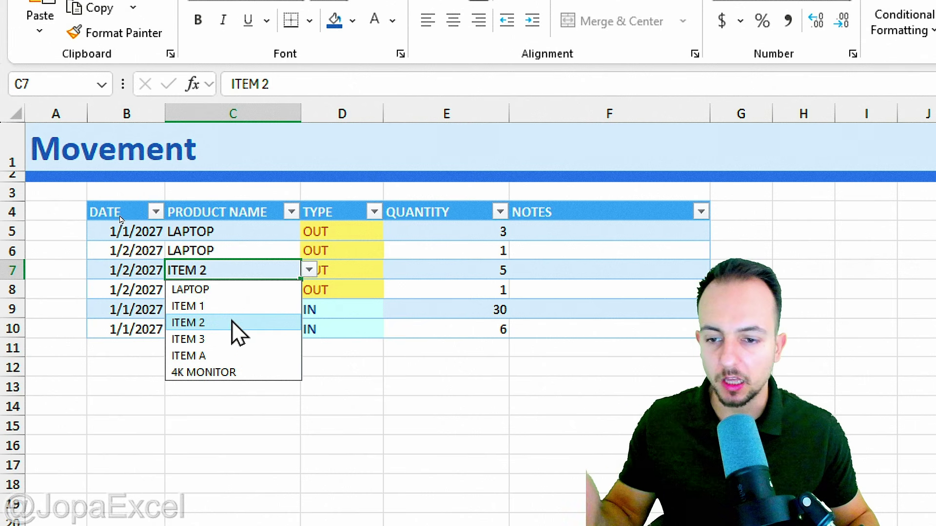
# Try the IN and OUT options for the movement type in cell D7, finishing on OUT.
pyautogui.click(350, 272)
pyautogui.click(392, 271)
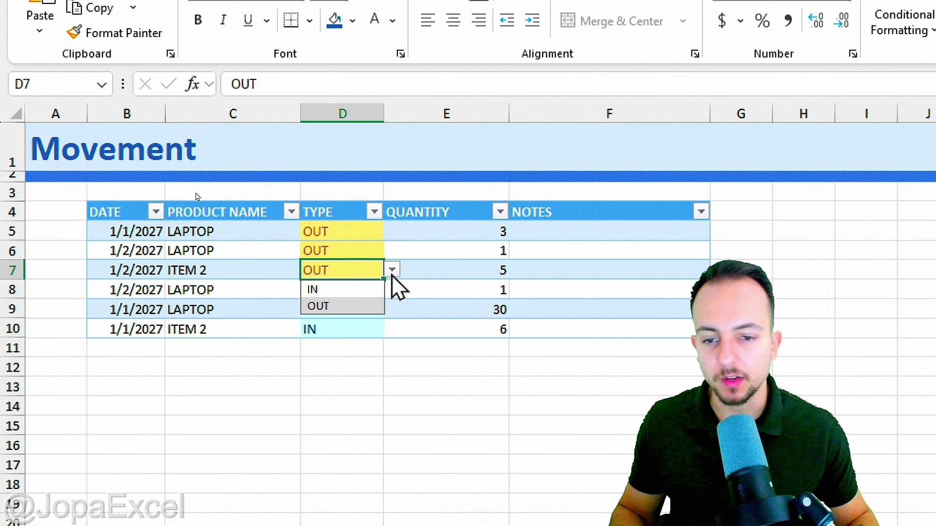
pyautogui.click(360, 291)
pyautogui.click(391, 272)
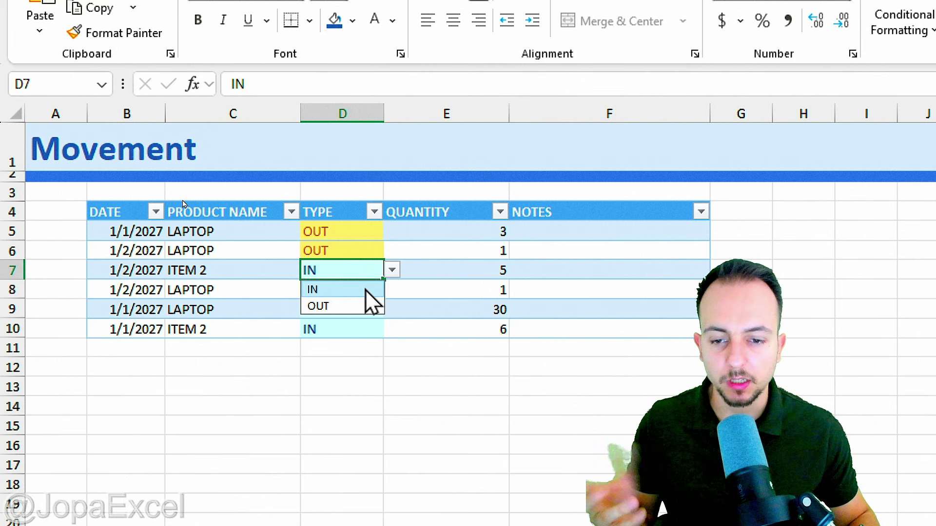
pyautogui.click(372, 307)
pyautogui.click(391, 271)
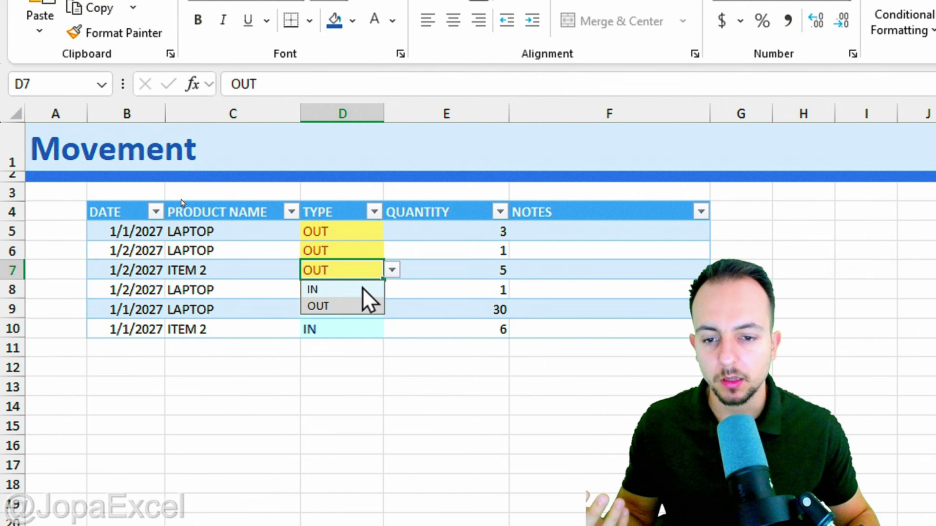
pyautogui.click(361, 289)
pyautogui.click(392, 271)
pyautogui.click(373, 307)
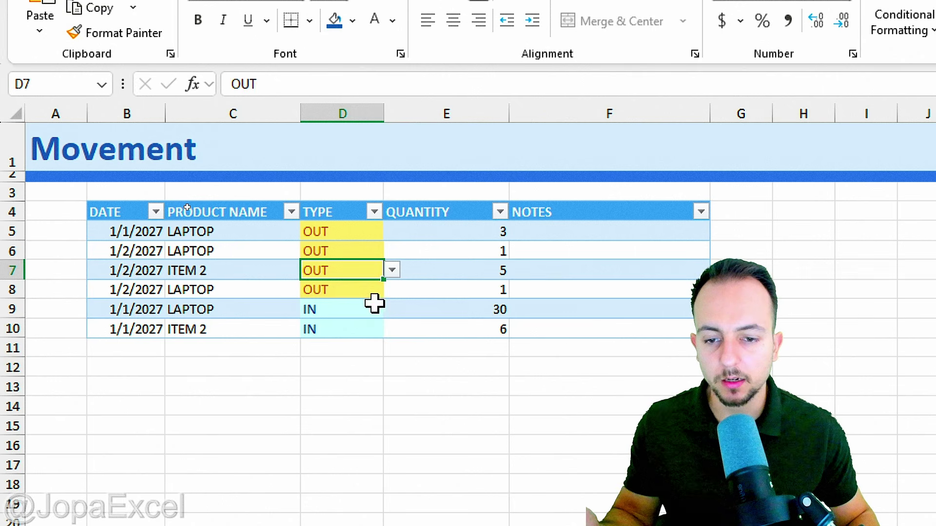
# Review the Movement table's quantity, notes, type, product name and date columns.
pyautogui.click(452, 111)
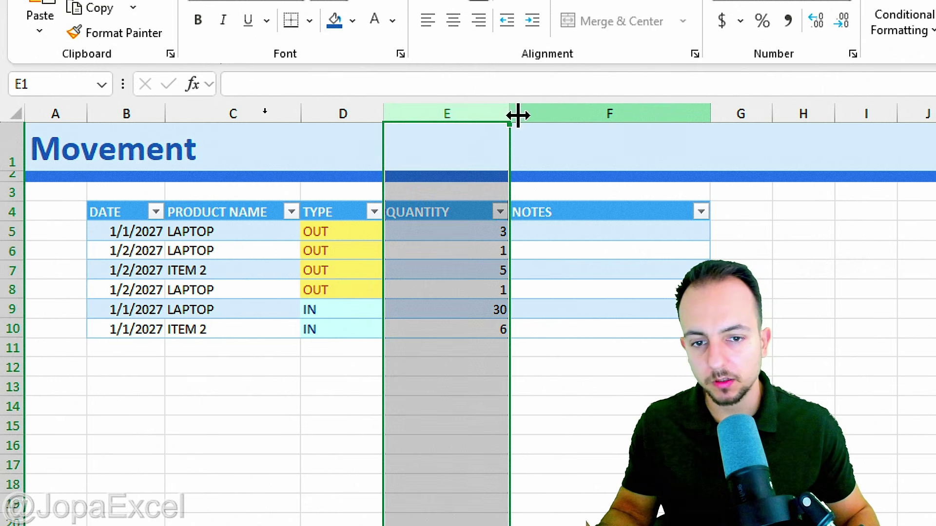
pyautogui.click(558, 103)
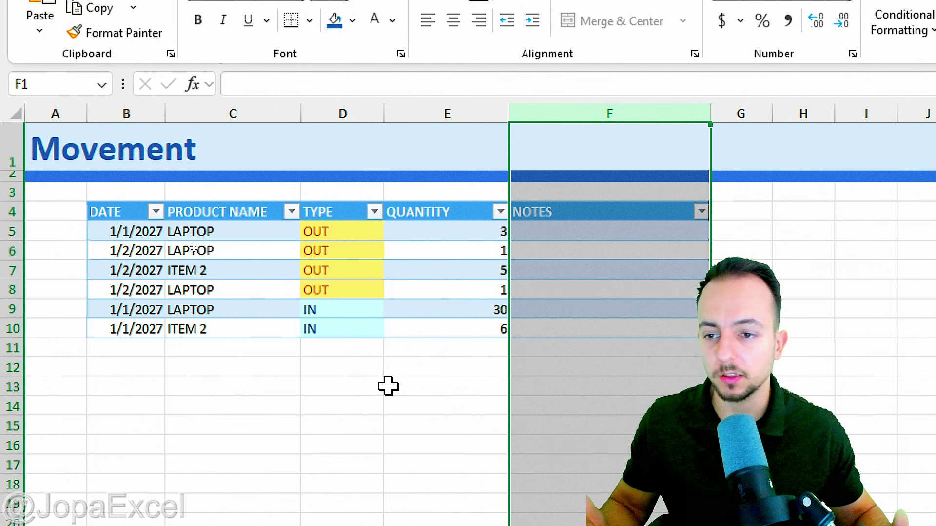
pyautogui.click(484, 108)
pyautogui.click(345, 105)
pyautogui.click(251, 105)
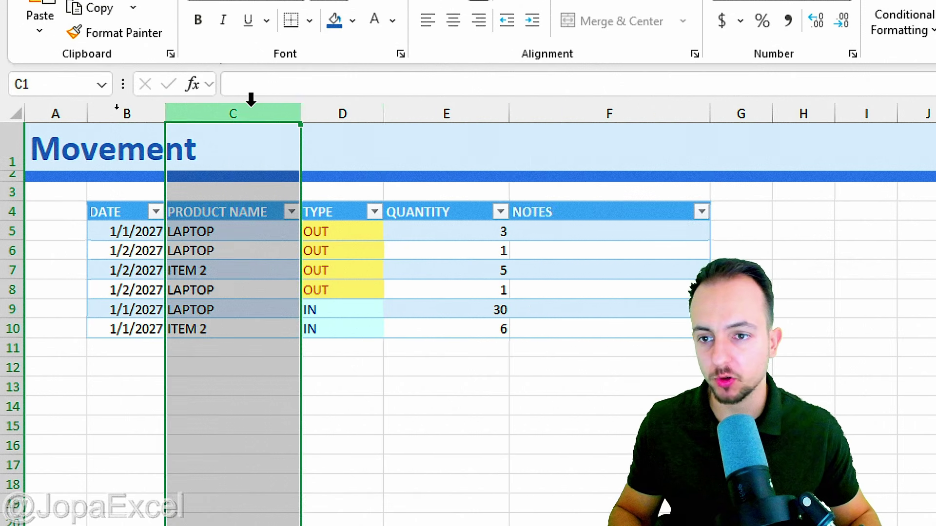
pyautogui.click(126, 105)
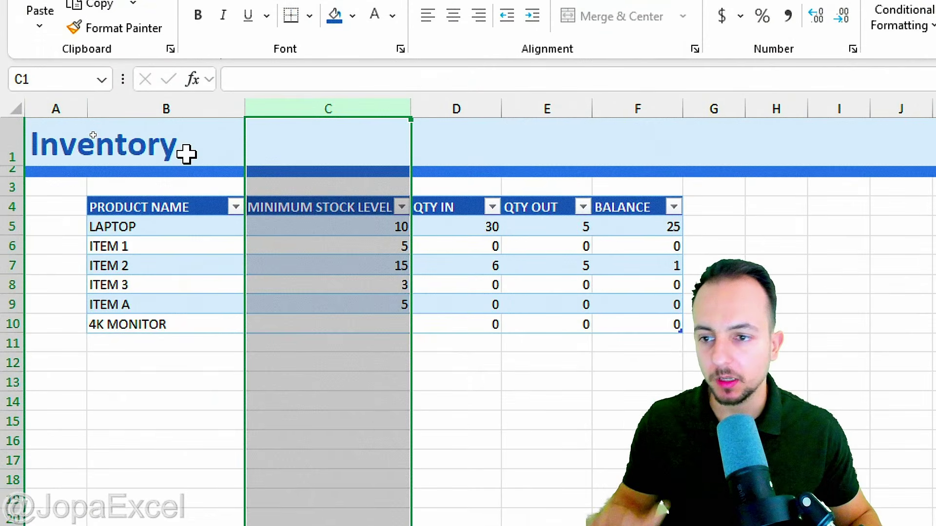
# Examine the Inventory sheet's product name header, quantity in, quantity out and balance columns, and product rows.
pyautogui.click(178, 211)
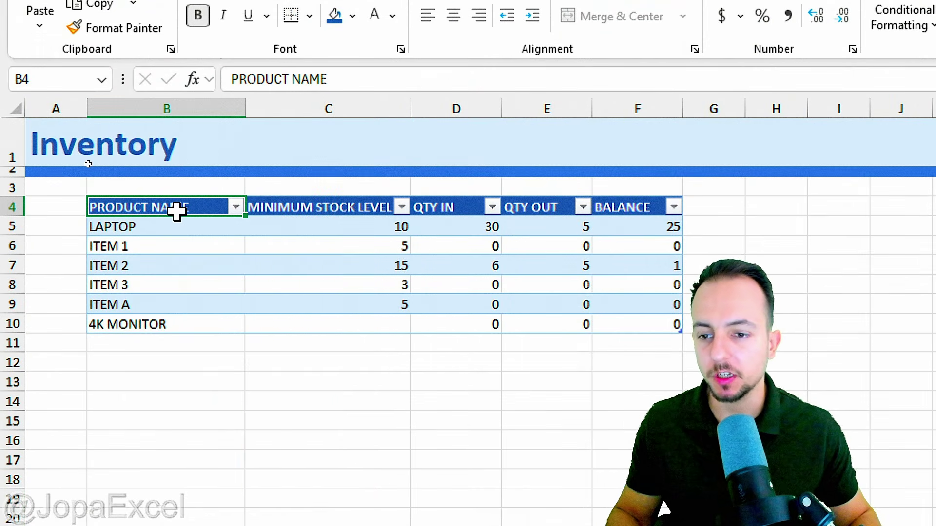
pyautogui.click(456, 106)
pyautogui.click(531, 106)
pyautogui.click(618, 106)
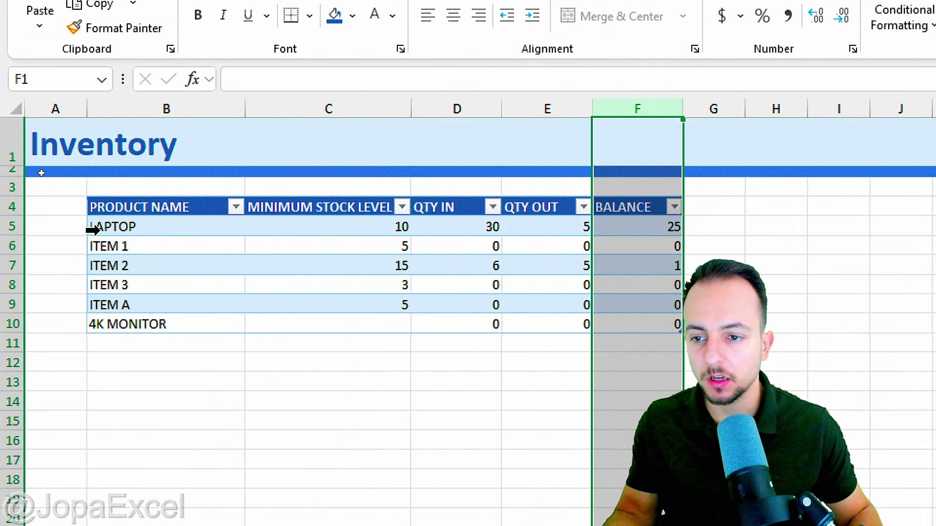
pyautogui.moveTo(12, 227); pyautogui.dragTo(35, 370)
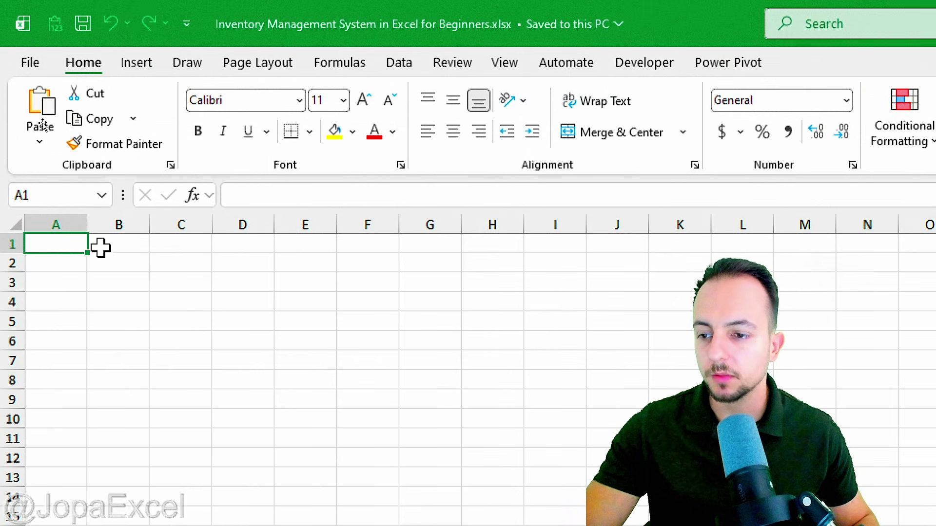
# On the blank sheet, fill row 1 with the lightest blue tint and row 2 with a stronger theme blue.
pyautogui.click(12, 244)
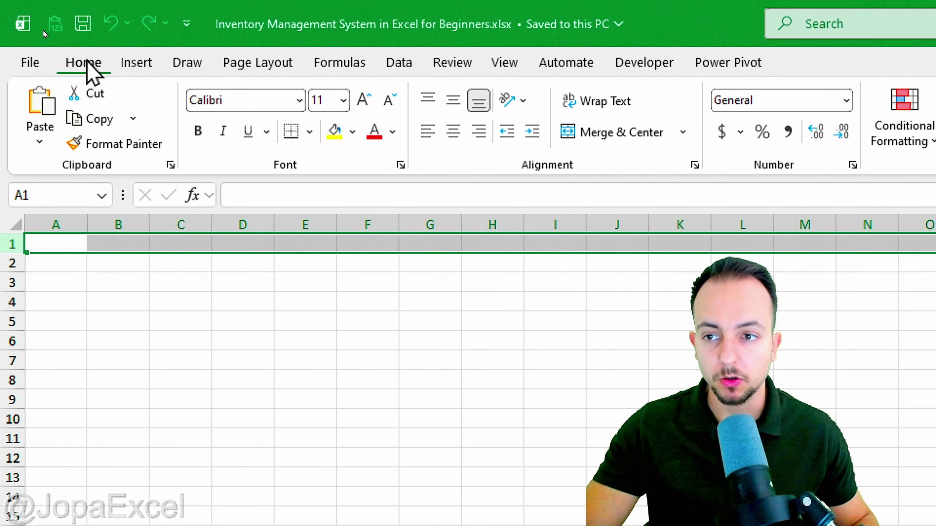
pyautogui.click(352, 132)
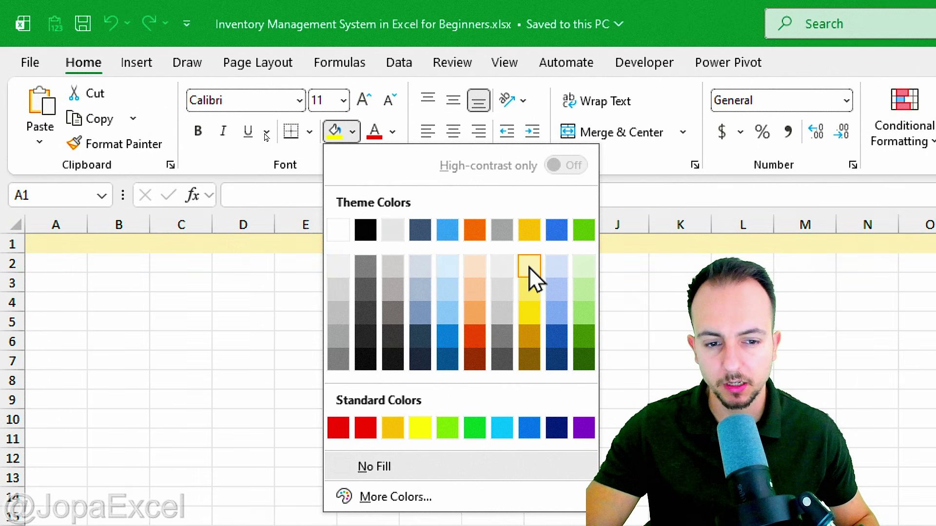
pyautogui.click(443, 269)
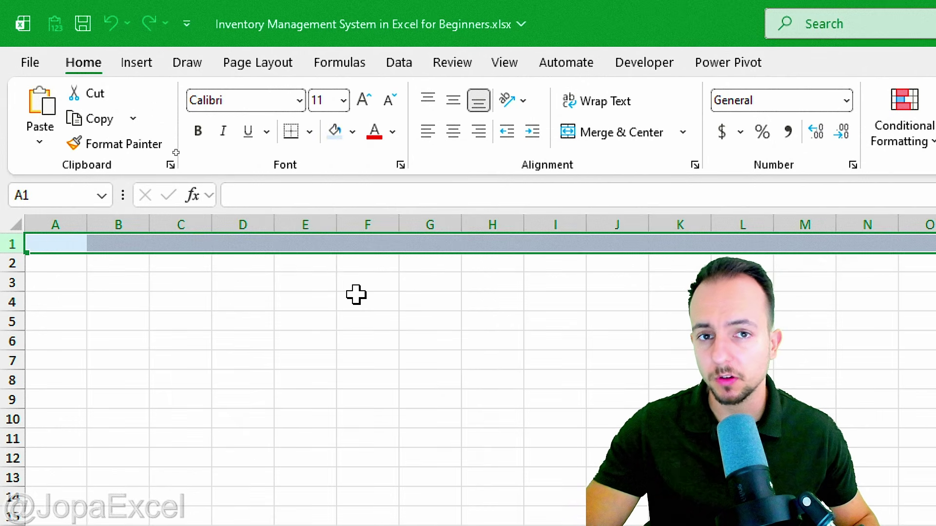
pyautogui.click(12, 264)
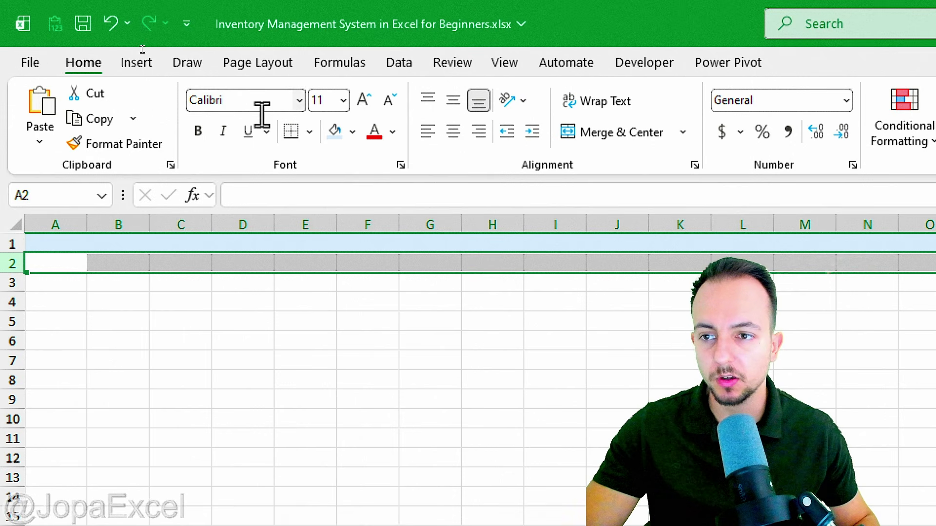
pyautogui.click(353, 131)
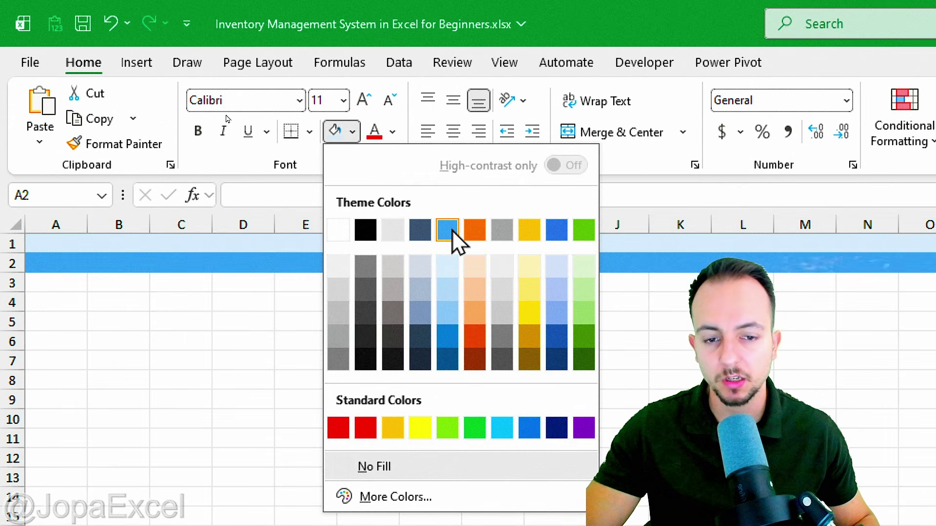
pyautogui.click(556, 237)
pyautogui.click(144, 318)
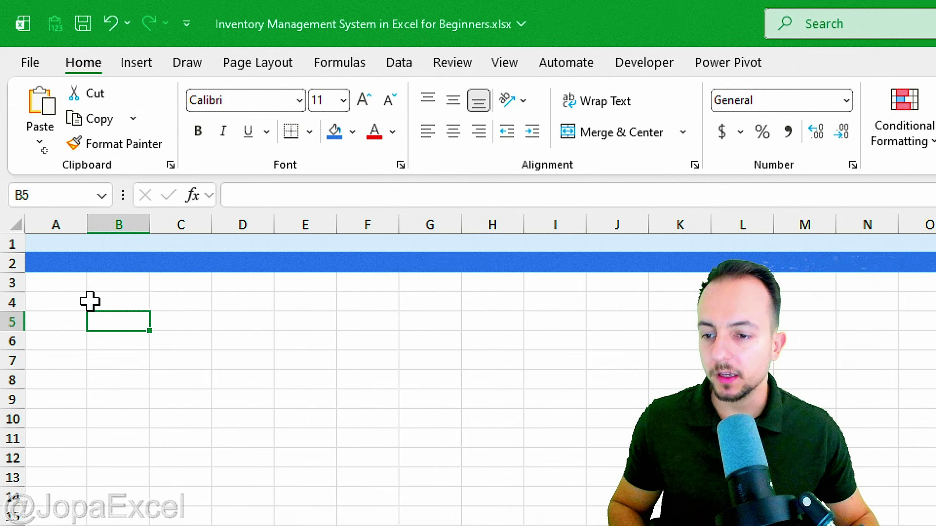
# Shrink row 2 to a thin strip and enlarge row 1 to about two and a half times the standard row height.
pyautogui.moveTo(11, 259)
pyautogui.mouseDown()
pyautogui.moveTo(14, 288)
pyautogui.moveTo(29, 264)
pyautogui.mouseUp()
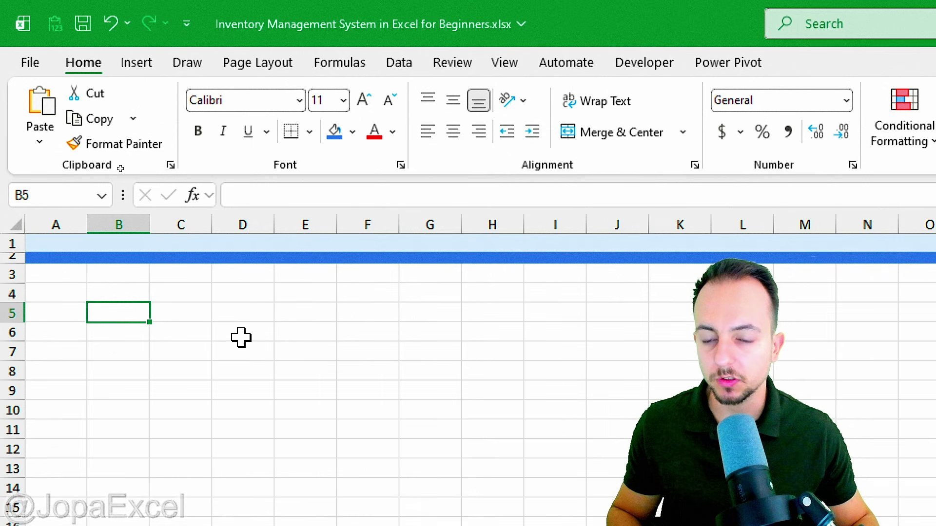
pyautogui.click(241, 338)
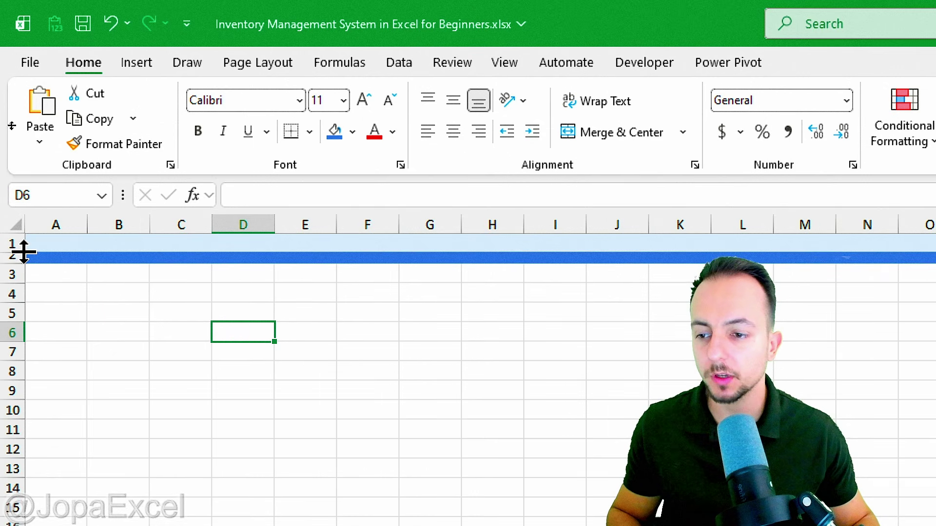
pyautogui.moveTo(24, 252); pyautogui.dragTo(43, 280)
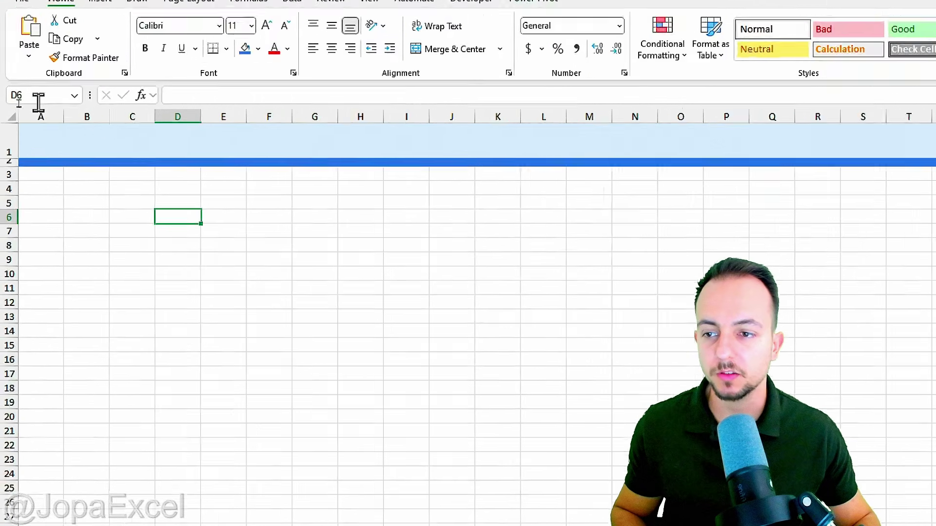
# Enter the title "Inventory" in cell A1.
pyautogui.click(26, 129)
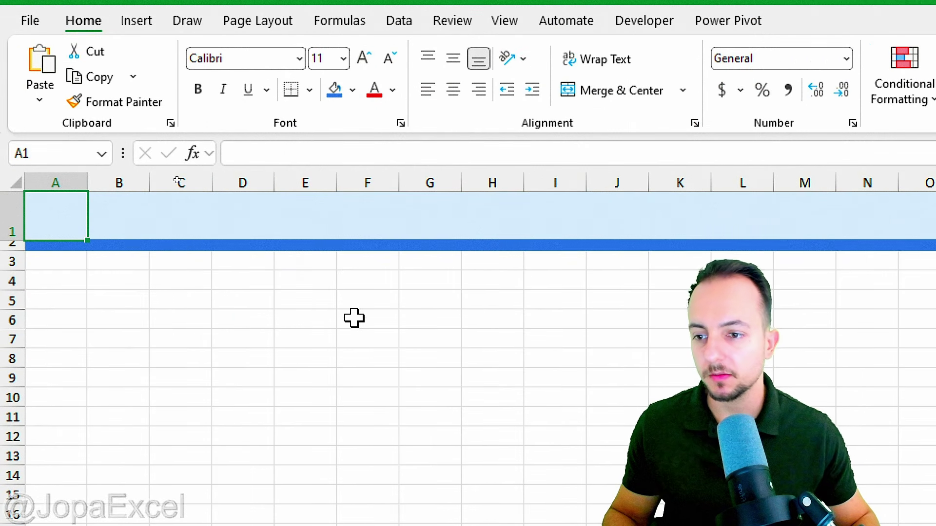
pyautogui.write('In')
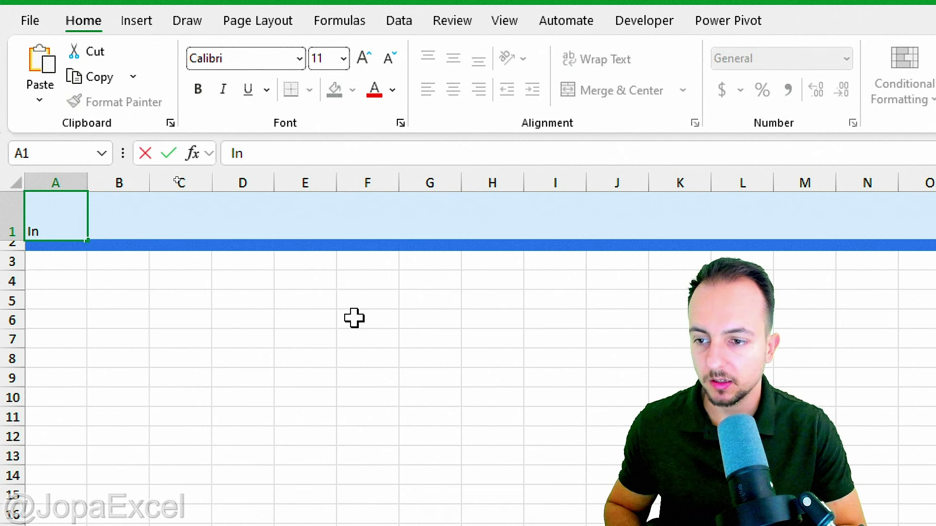
pyautogui.write('ventory')
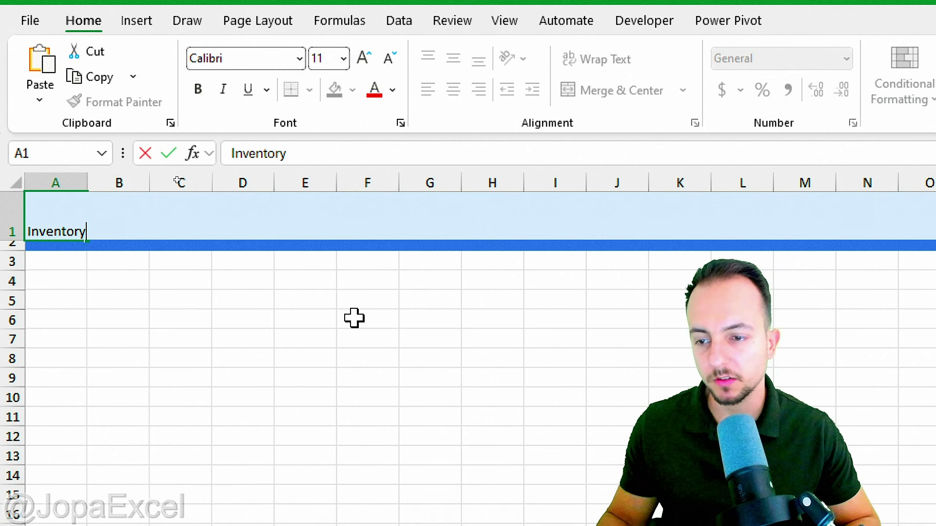
pyautogui.press('Return')
# Enlarge the title text in cell A1 to font size 28.
pyautogui.click(57, 217)
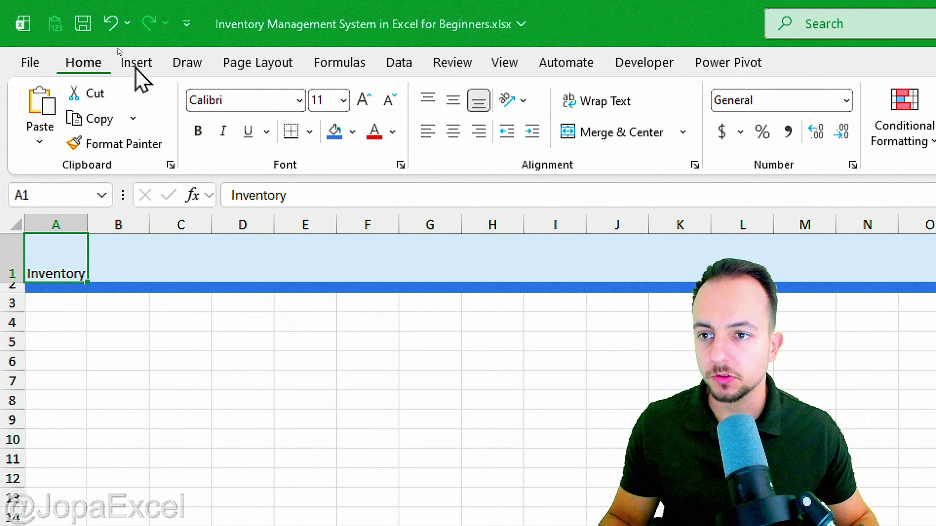
pyautogui.tripleClick(360, 104)
pyautogui.tripleClick(360, 103)
pyautogui.tripleClick(361, 103)
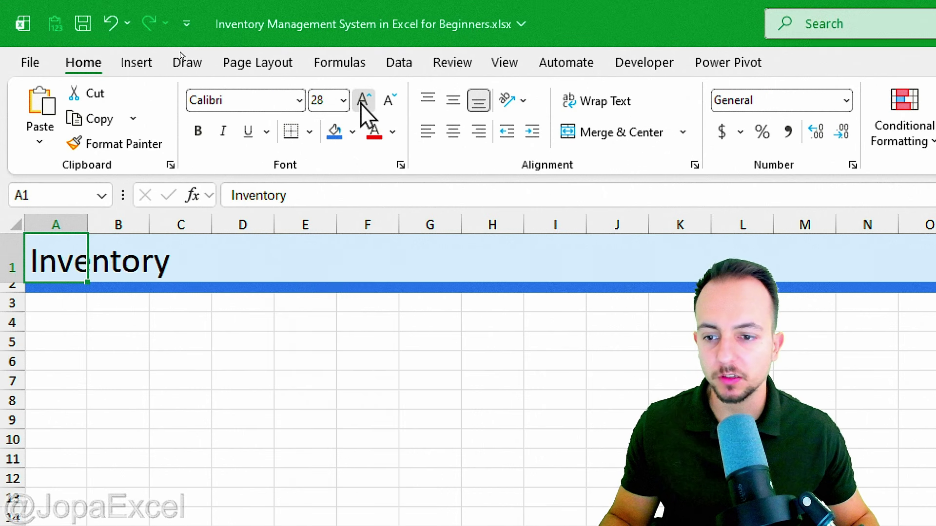
pyautogui.click(361, 103)
pyautogui.click(389, 101)
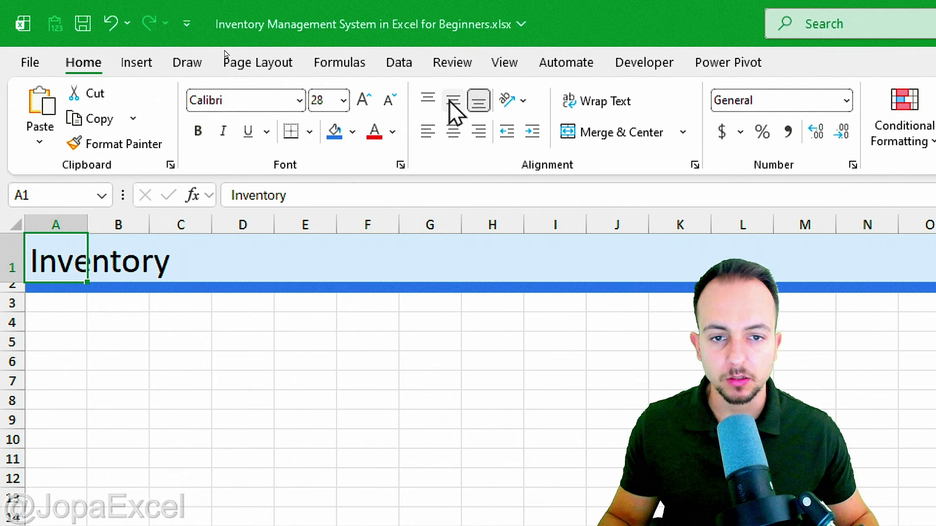
# Align the title in cell A1 to the middle vertically and to the left horizontally.
pyautogui.click(453, 105)
pyautogui.click(452, 131)
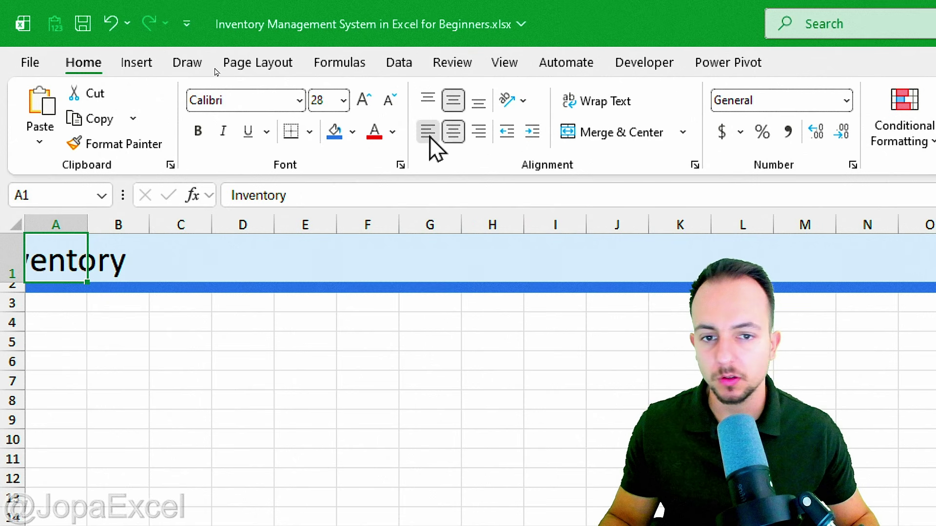
pyautogui.click(427, 132)
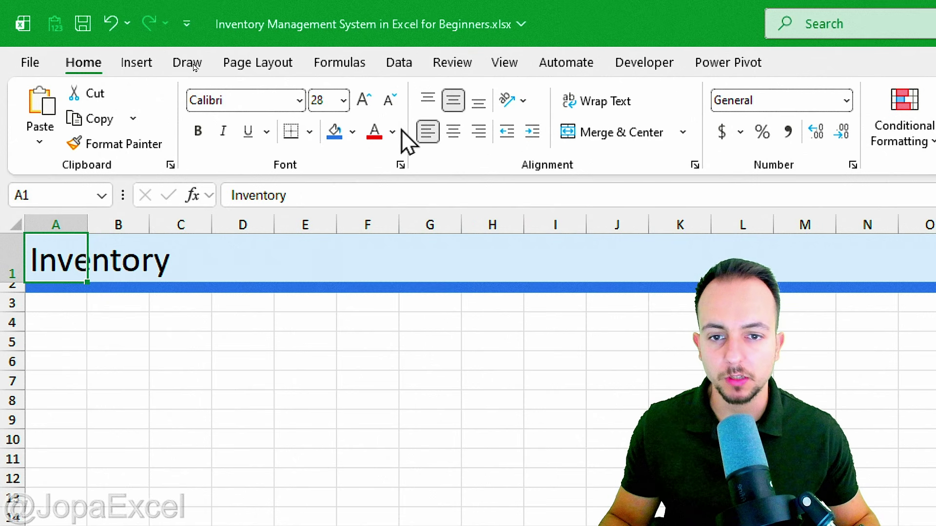
# Make the title in cell A1 bold and colour its text Blue, Accent 5, Darker 25%.
pyautogui.click(198, 131)
pyautogui.click(391, 132)
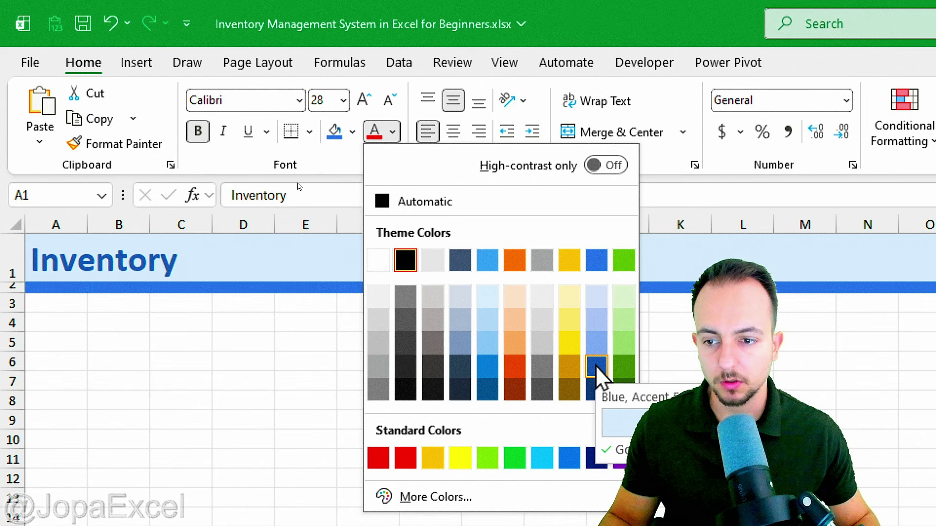
pyautogui.click(599, 369)
pyautogui.click(305, 365)
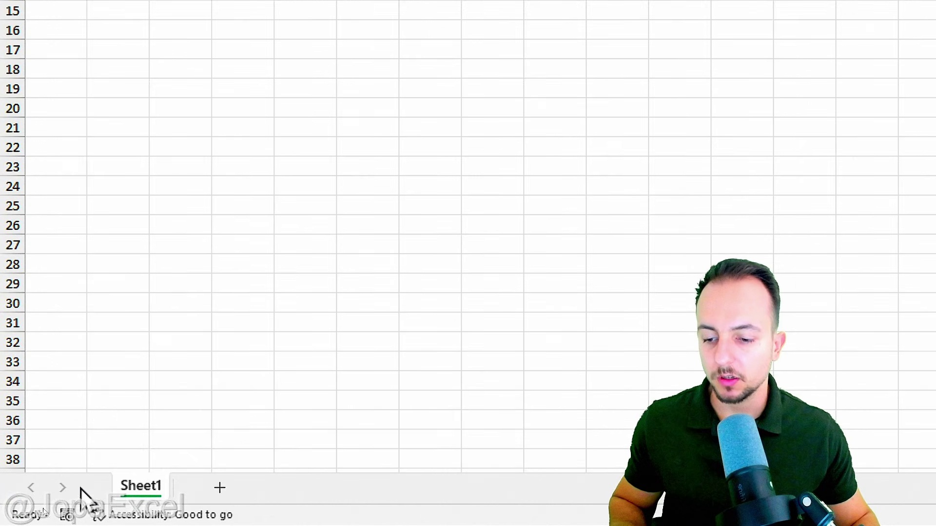
# Rename the worksheet Sheet1 as Inventory.
pyautogui.rightClick(148, 495)
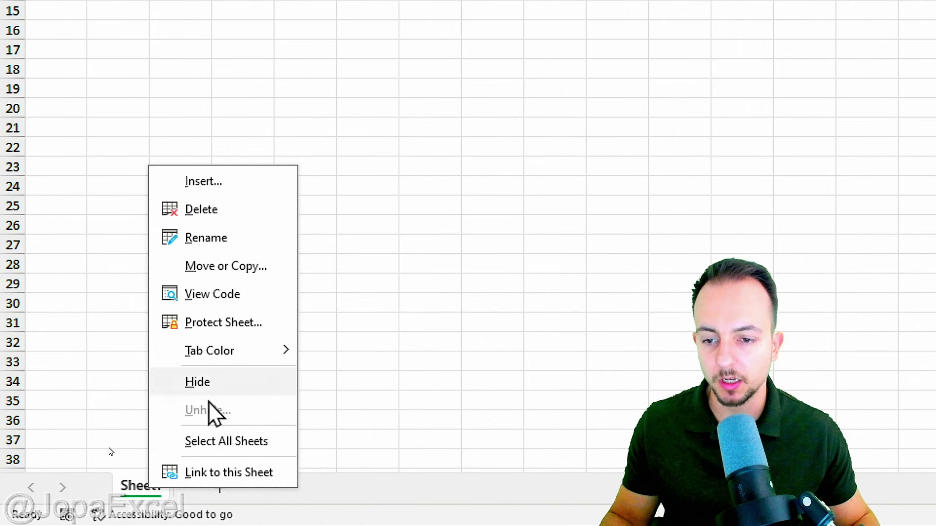
pyautogui.click(242, 239)
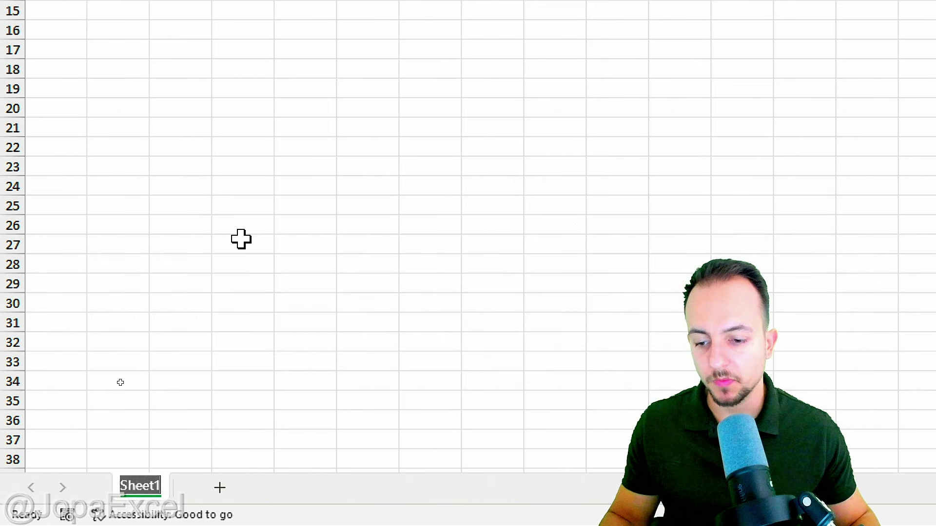
pyautogui.write('Inve')
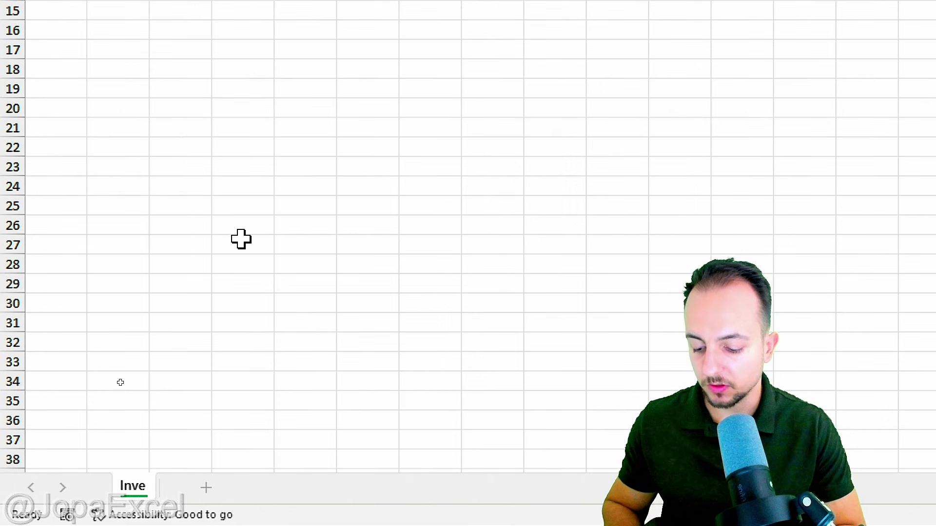
pyautogui.write('tory')
pyautogui.press('Return')
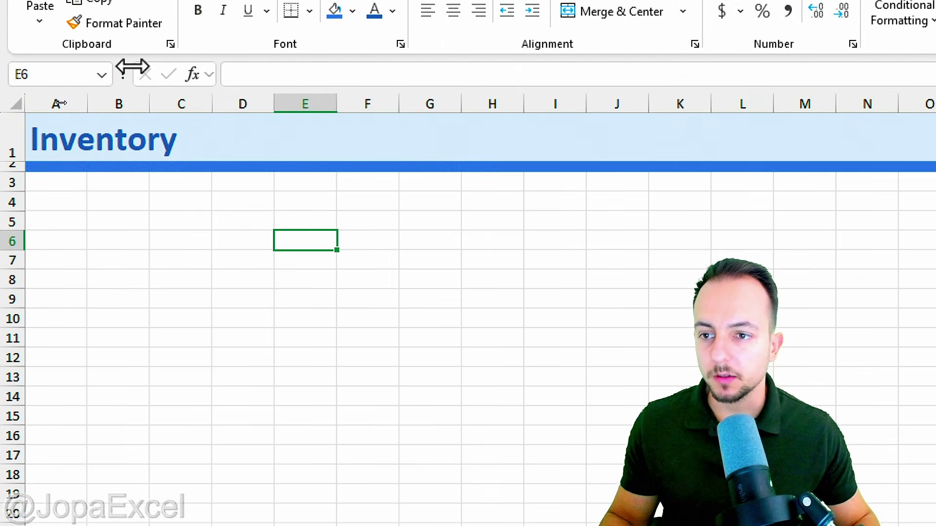
# Enter the column headers PRODUCT NAME in cell B4 and MINIMUM STOCK LEVEL in cell C4.
pyautogui.click(122, 201)
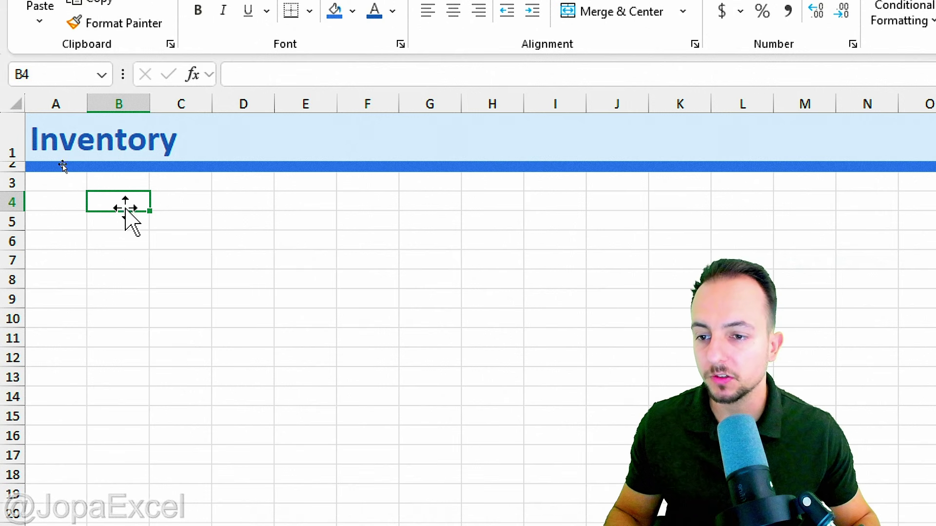
pyautogui.write('PRODUCT NAME')
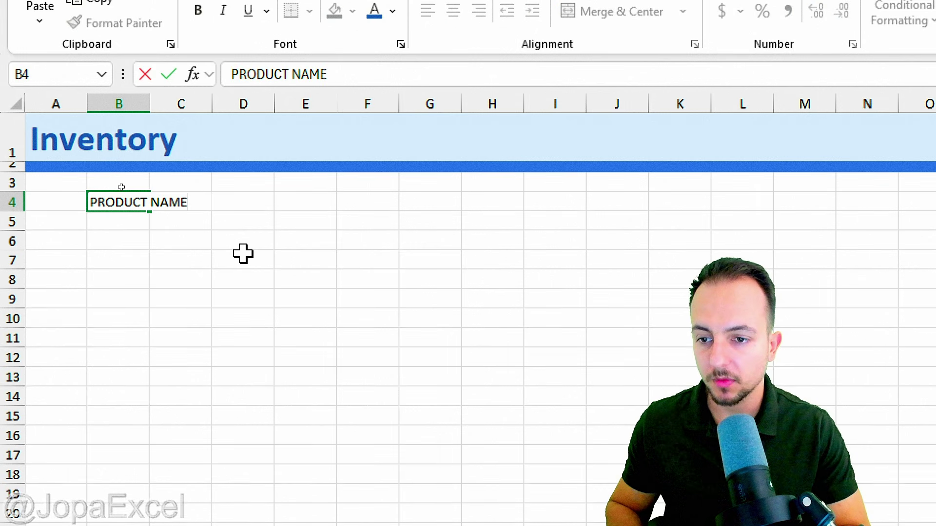
pyautogui.press('Tab')
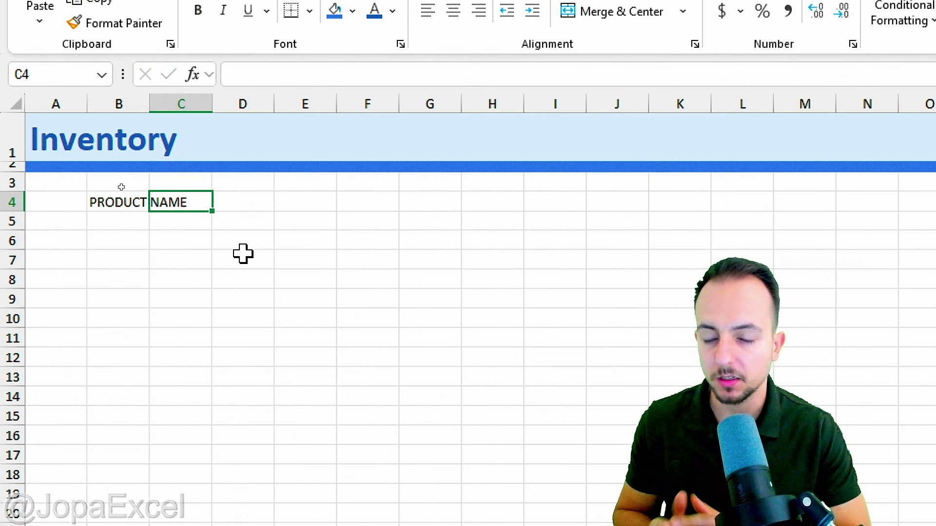
pyautogui.moveTo(118, 220); pyautogui.dragTo(117, 355)
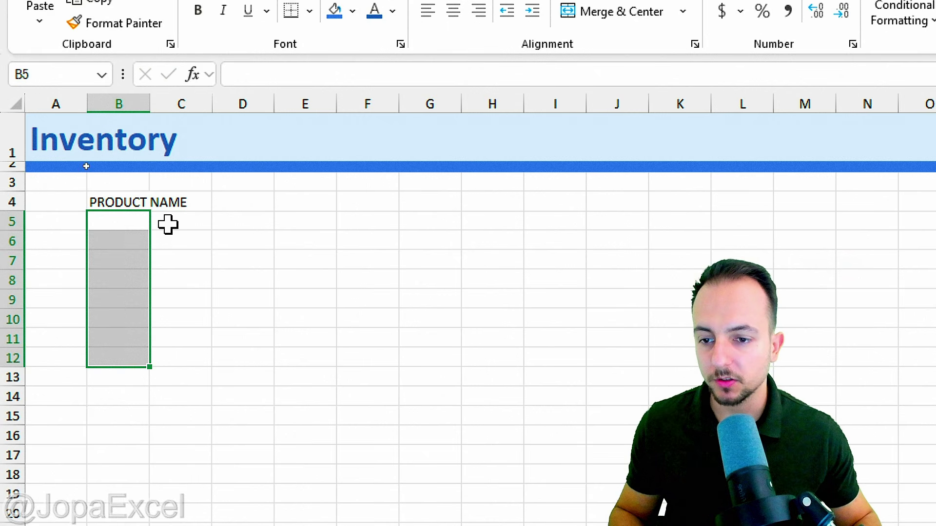
pyautogui.click(189, 200)
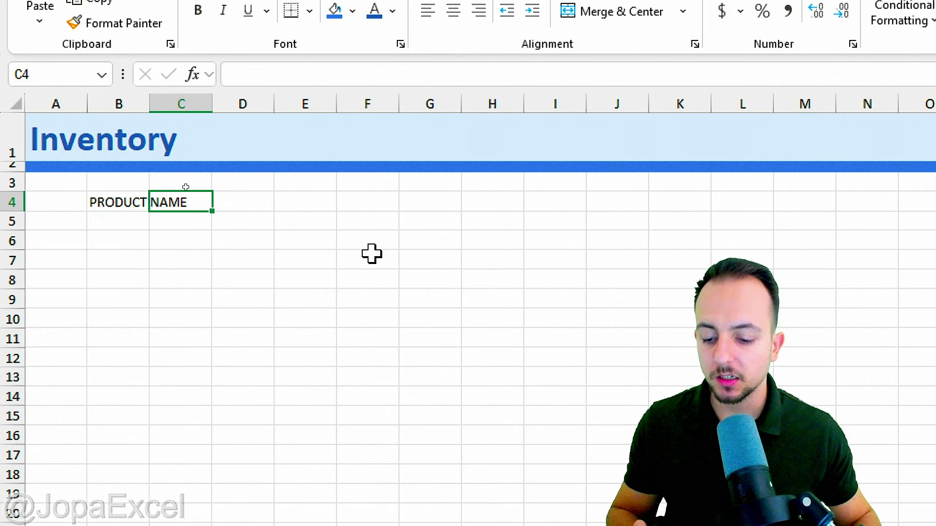
pyautogui.write('MINIMUM')
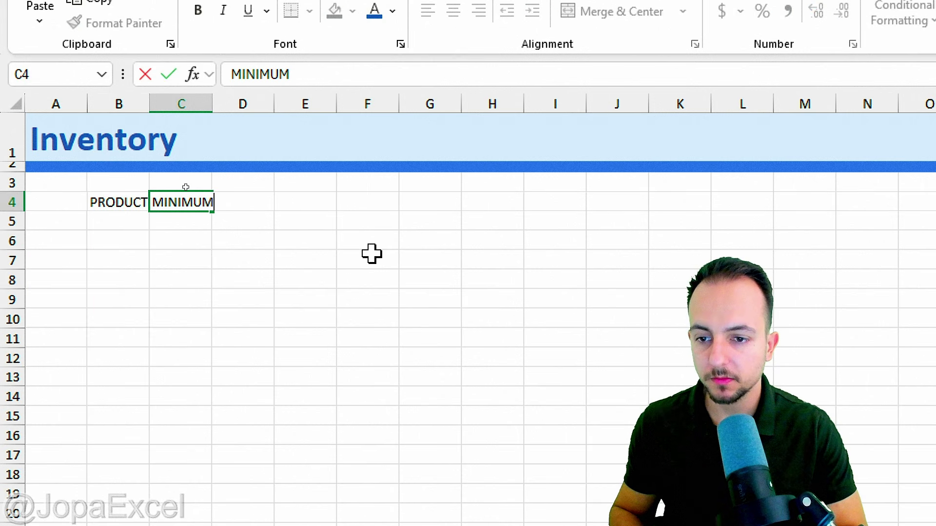
pyautogui.write(' STOCK LEVEL')
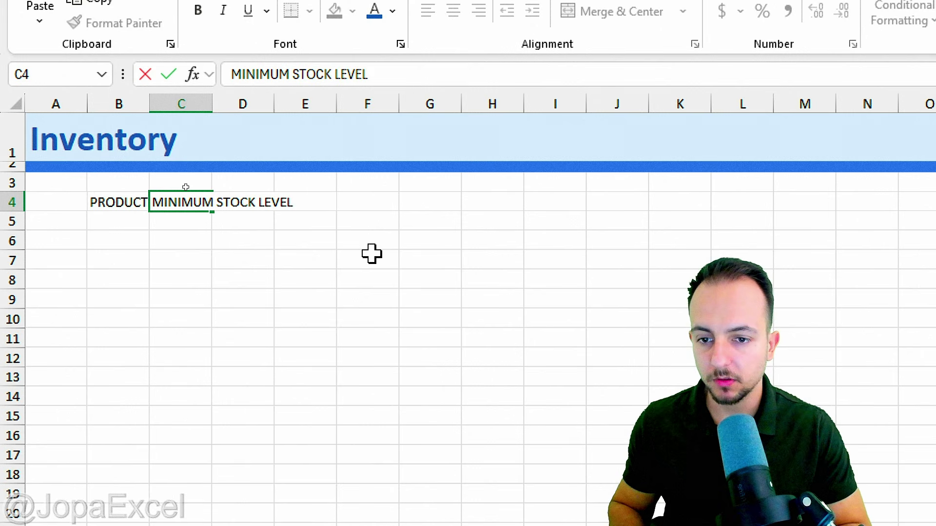
pyautogui.press('Return')
pyautogui.press('Up')
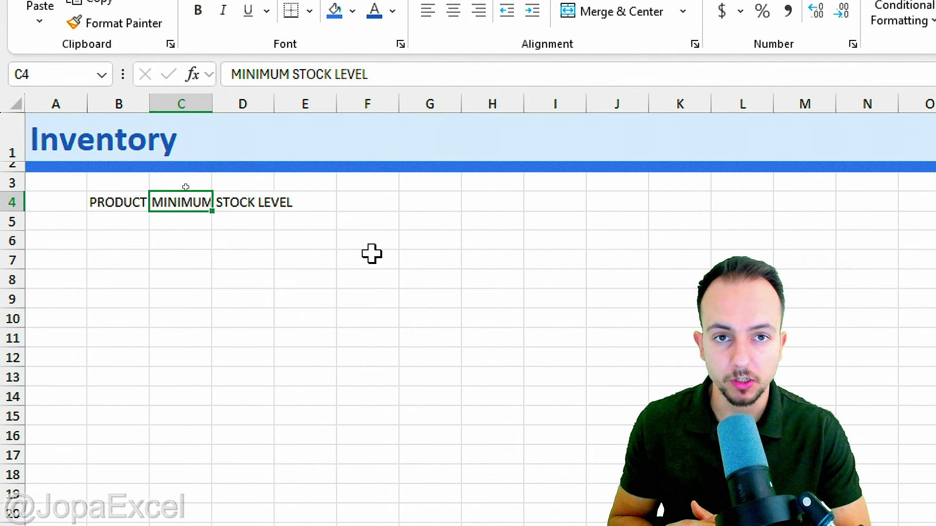
# Enter the column headers QTY IN in cell D4 and QTY OUT in cell E4.
pyautogui.click(253, 200)
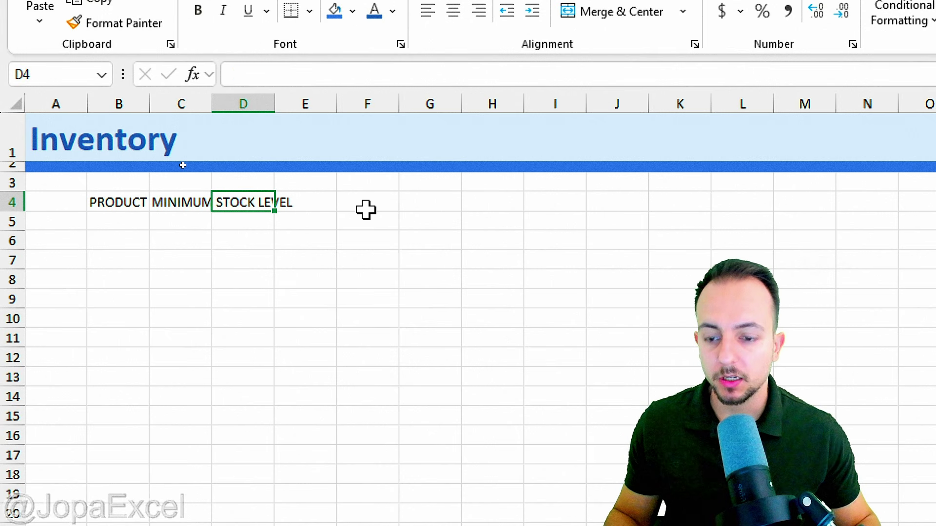
pyautogui.write('QUAN')
pyautogui.press('BackSpace')
pyautogui.press('BackSpace')
pyautogui.press('BackSpace')
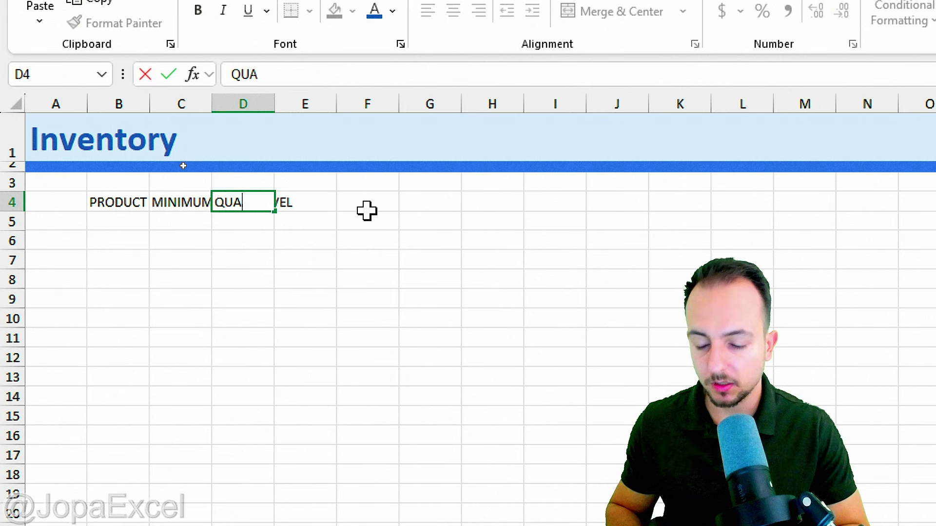
pyautogui.write('TY')
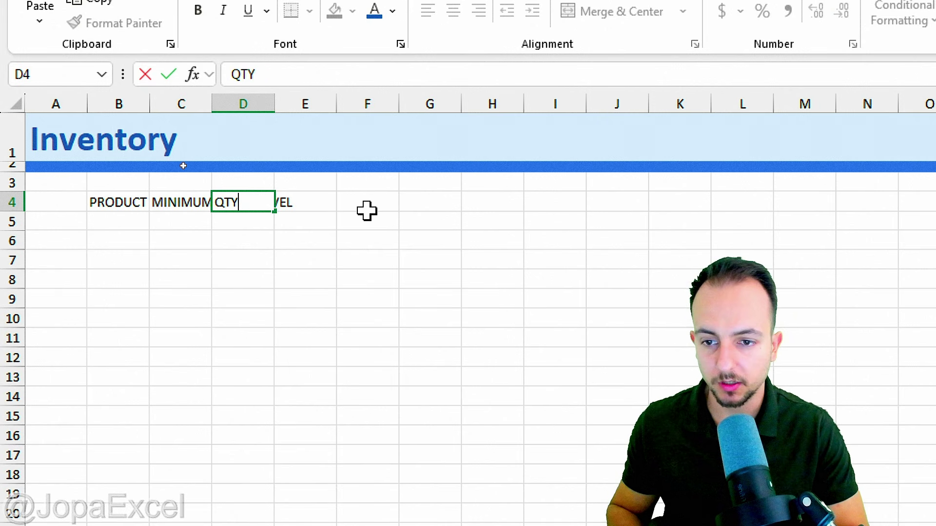
pyautogui.write(' IN')
pyautogui.press('Tab')
pyautogui.write('Q')
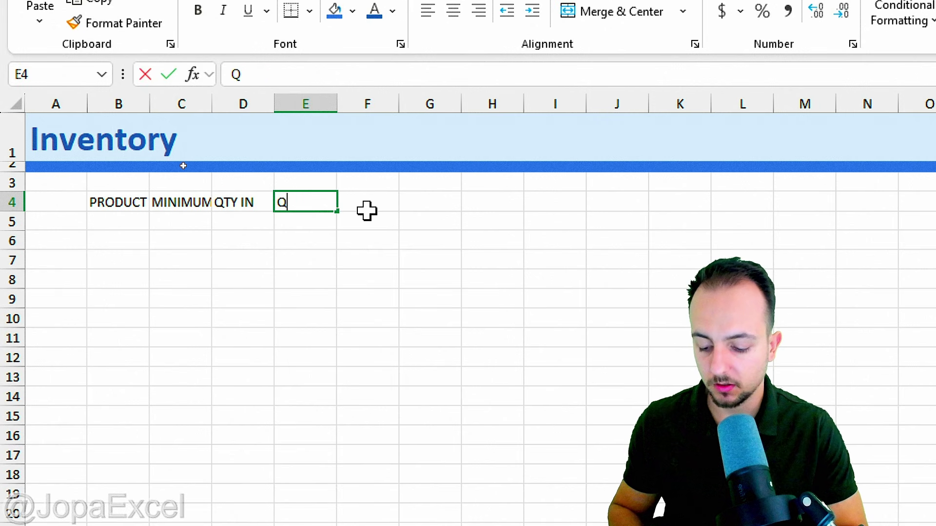
pyautogui.write('TY OUT')
pyautogui.press('Tab')
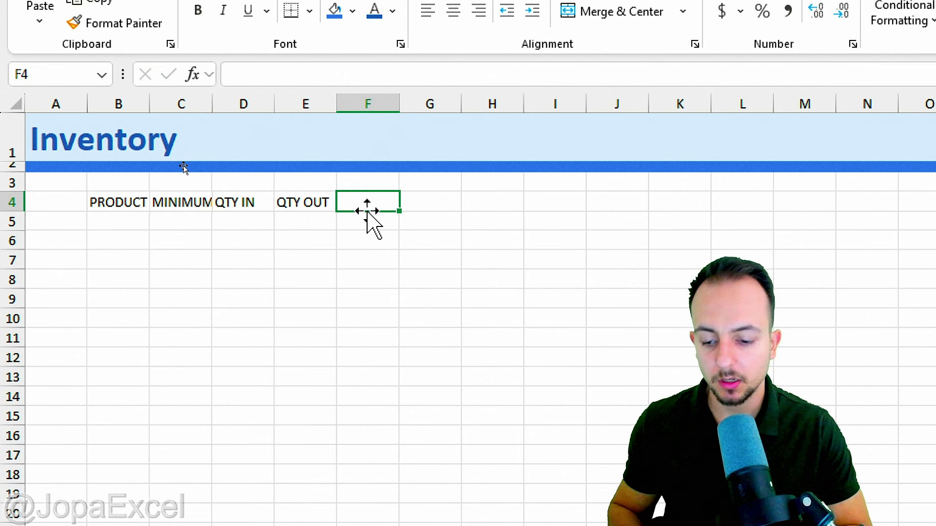
# Enter the column header BALANCE in cell F4.
pyautogui.write('BALAN')
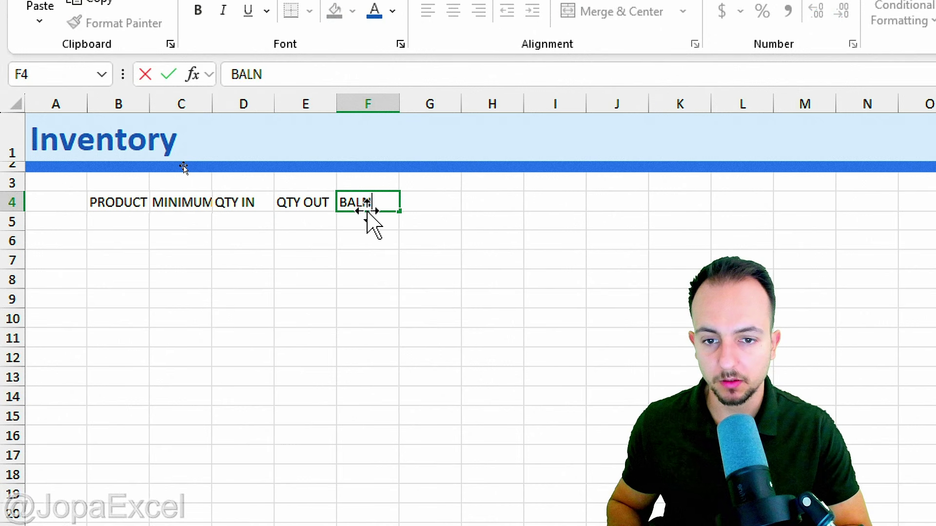
pyautogui.press('BackSpace')
pyautogui.write('ANCE')
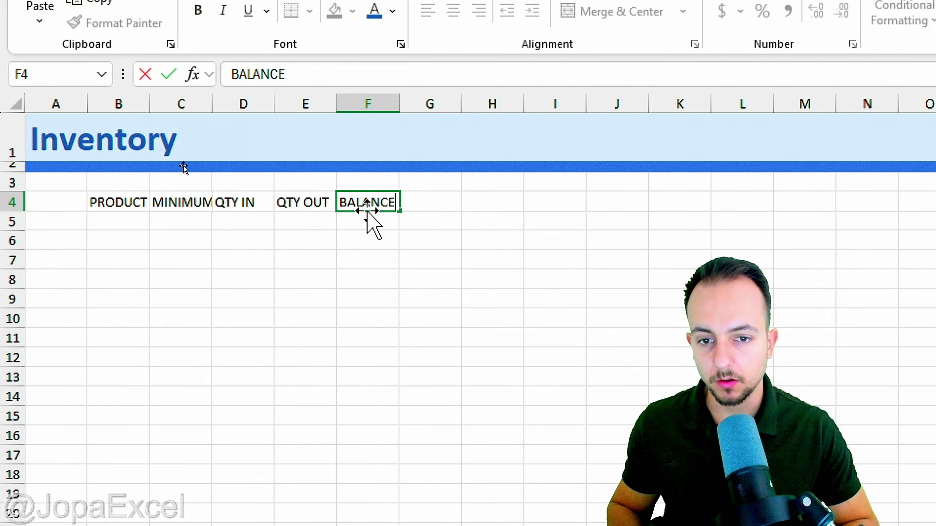
pyautogui.press('Return')
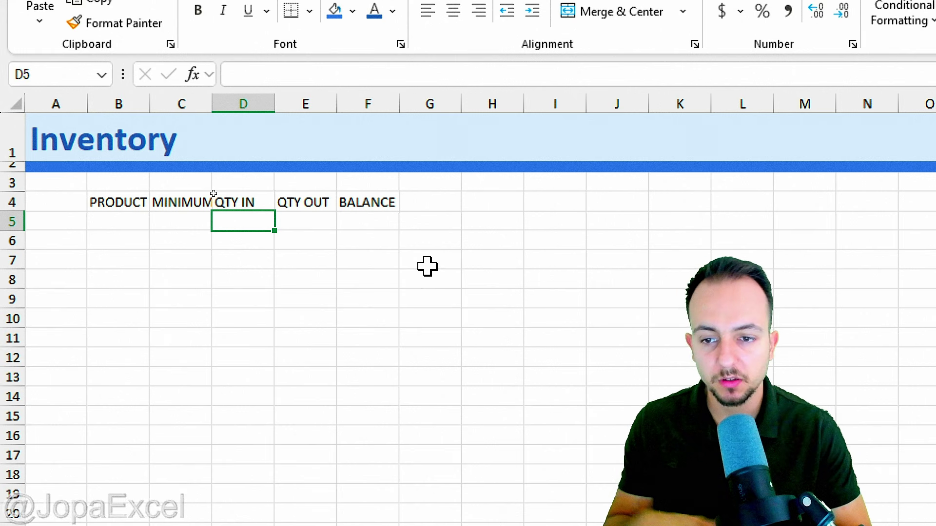
pyautogui.click(236, 104)
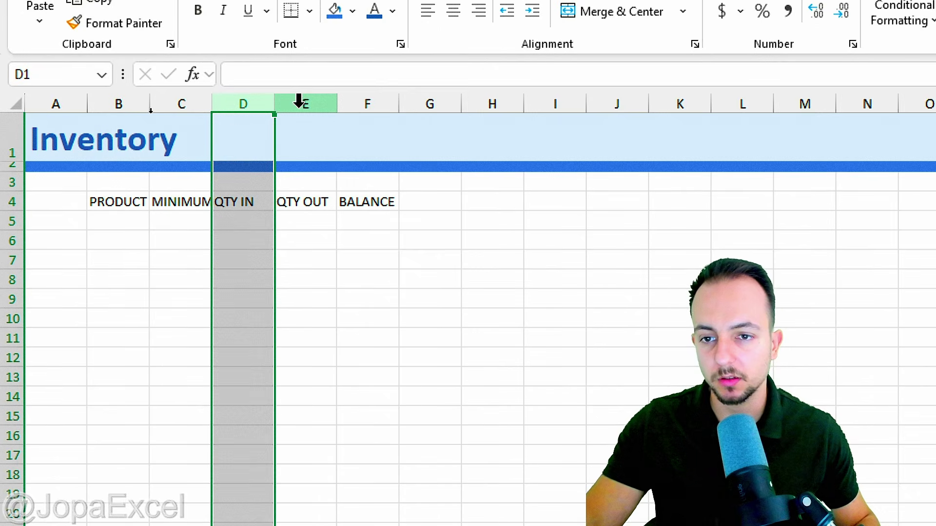
pyautogui.click(302, 100)
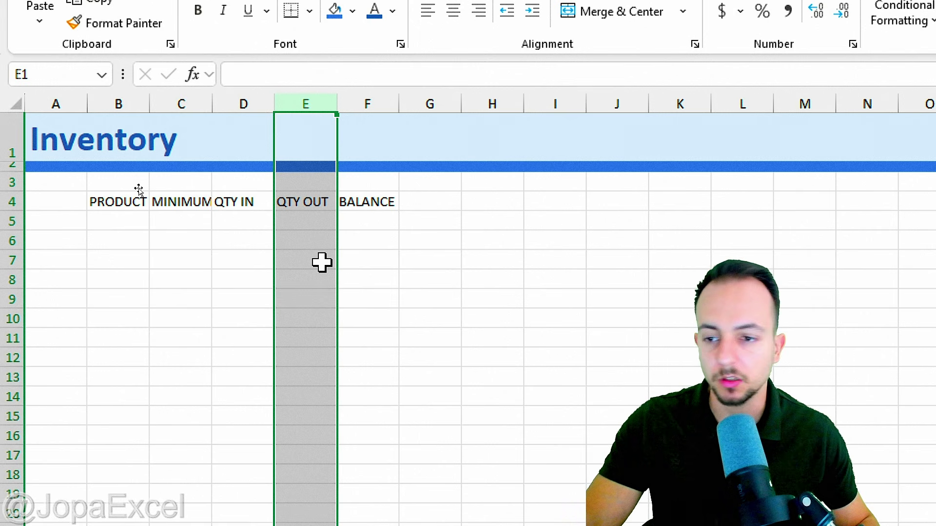
pyautogui.click(96, 222)
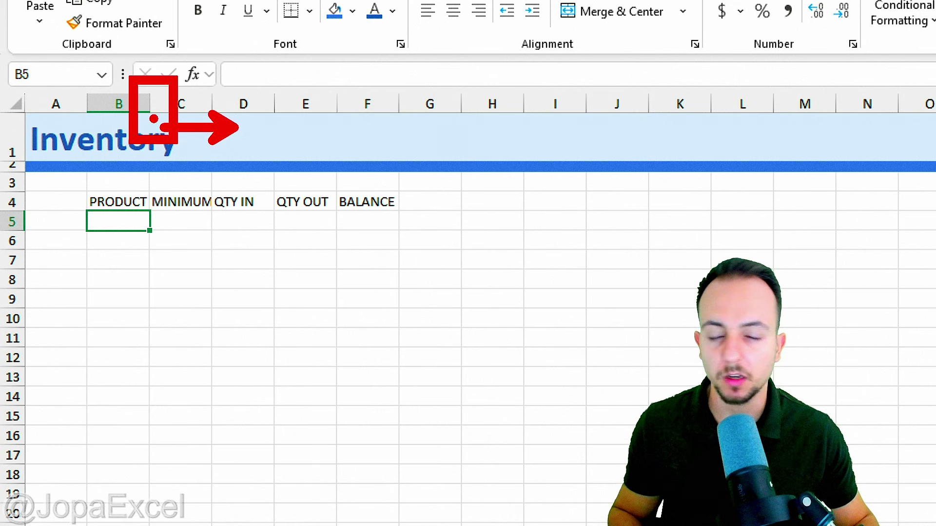
# Widen columns B and C to about two and a half times their width, and columns D to F equally to about one and a half times.
pyautogui.moveTo(150, 104); pyautogui.dragTo(243, 99)
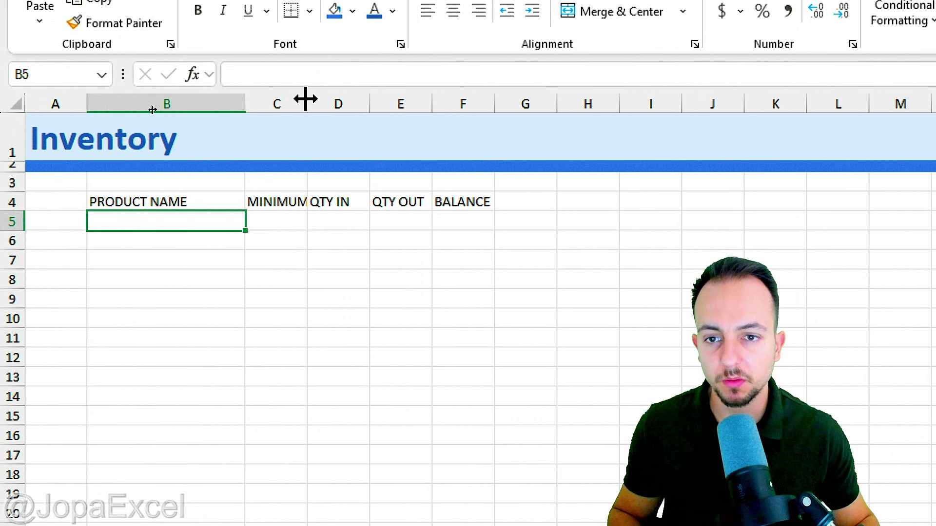
pyautogui.moveTo(306, 98); pyautogui.dragTo(403, 98)
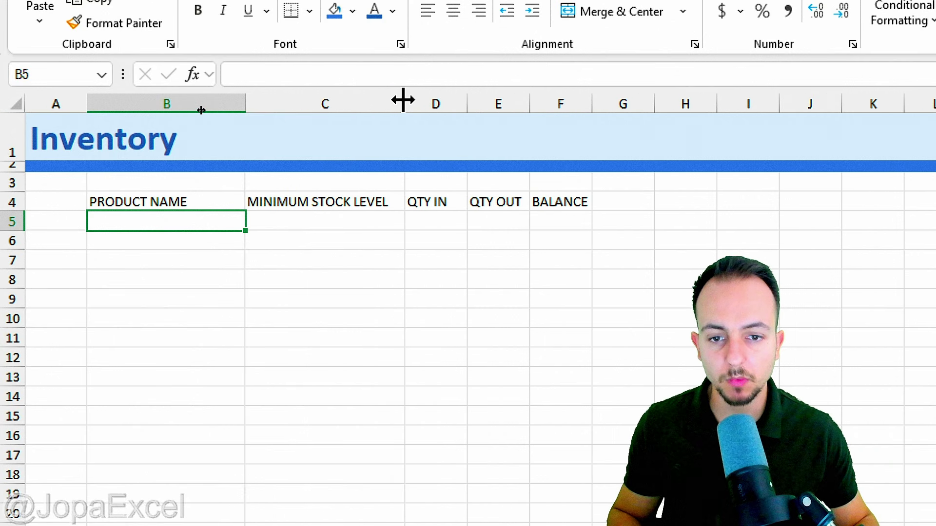
pyautogui.click(460, 97)
pyautogui.moveTo(461, 97); pyautogui.dragTo(587, 97)
pyautogui.click(268, 278)
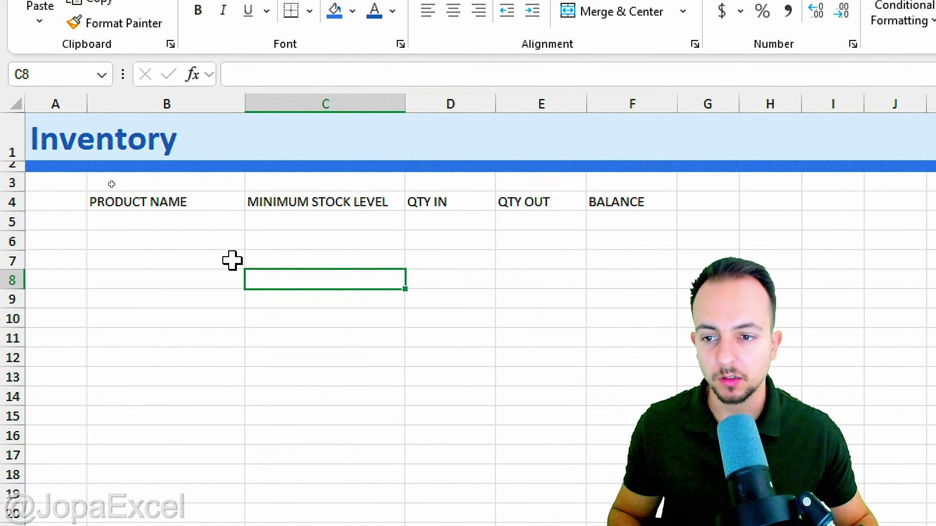
# Fill the header cells B4:F4 with Blue, Accent 5, Darker 25%.
pyautogui.moveTo(200, 195); pyautogui.dragTo(652, 203)
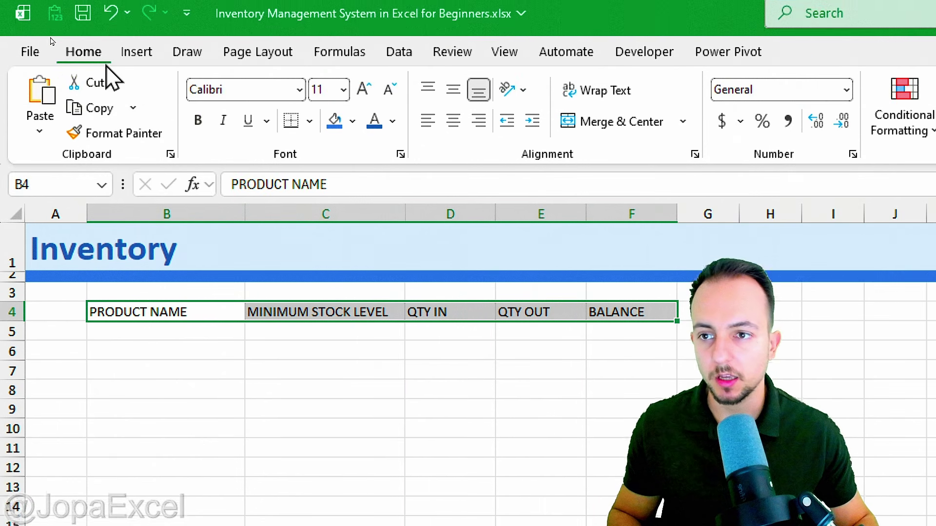
pyautogui.click(352, 121)
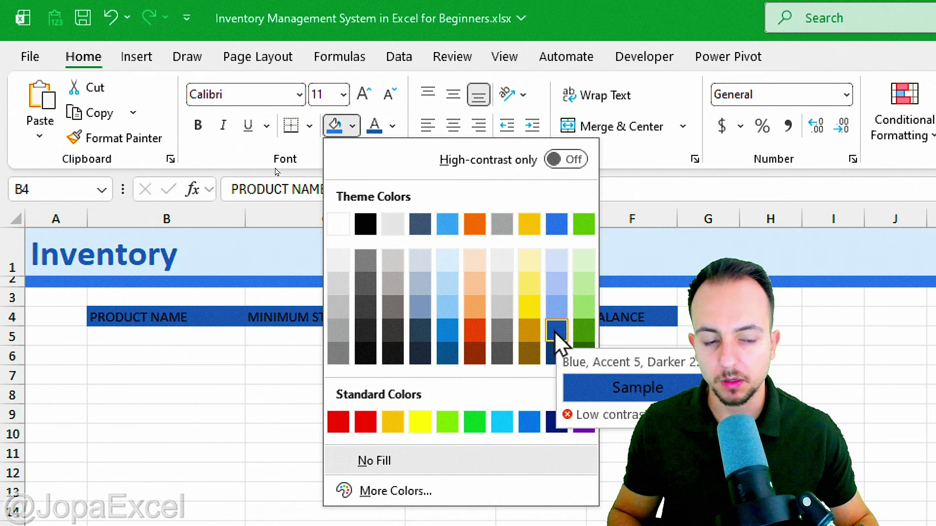
pyautogui.click(556, 330)
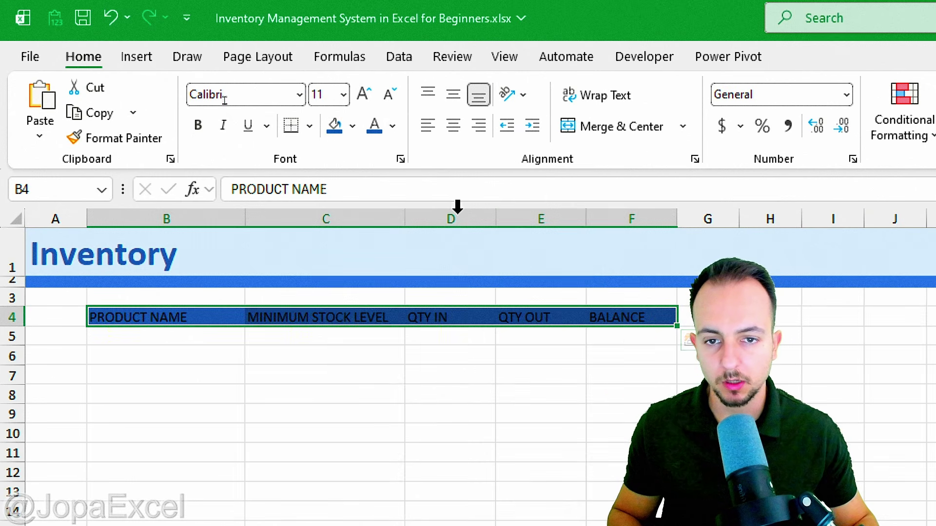
# Make the header text in B4:F4 white and bold.
pyautogui.click(392, 125)
pyautogui.click(376, 254)
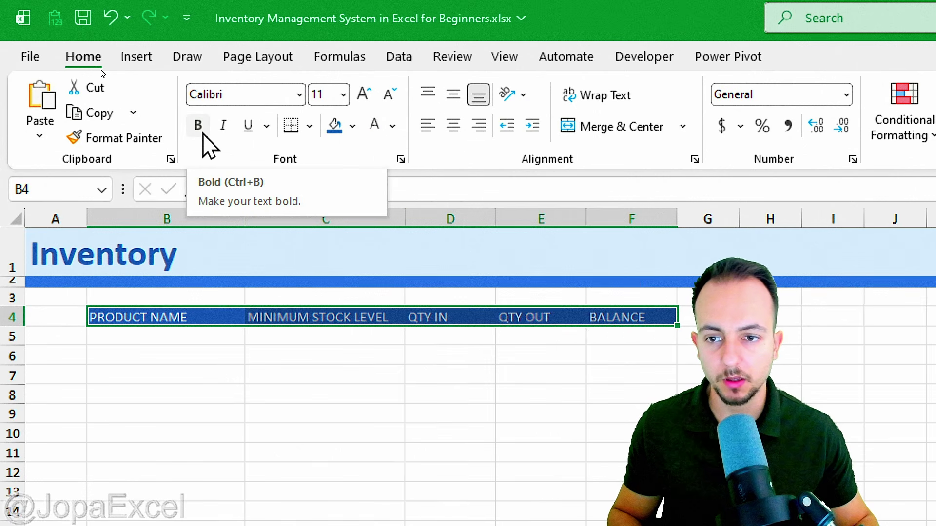
pyautogui.click(200, 129)
pyautogui.click(291, 385)
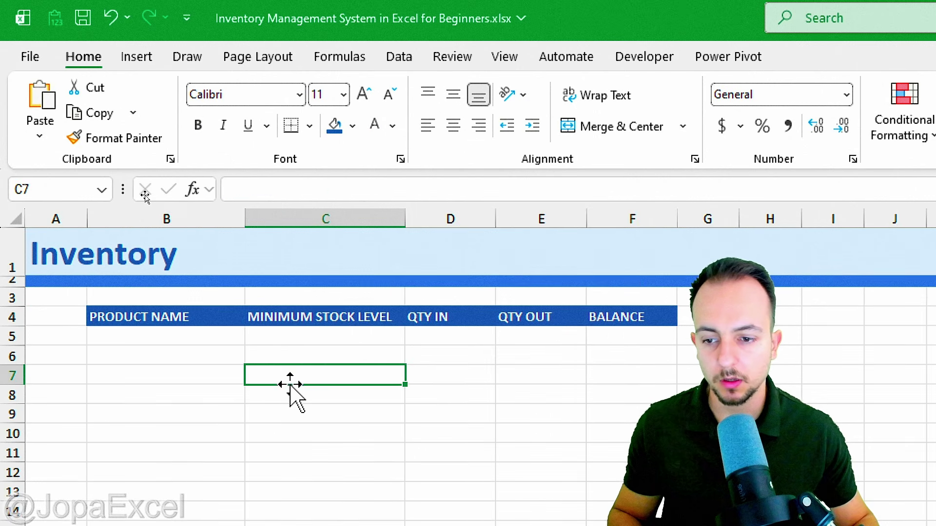
# Enter the product names LAPTOP, ITEM 1, ITEM 2 and ITEM 3 in cells B5:B8.
pyautogui.click(176, 334)
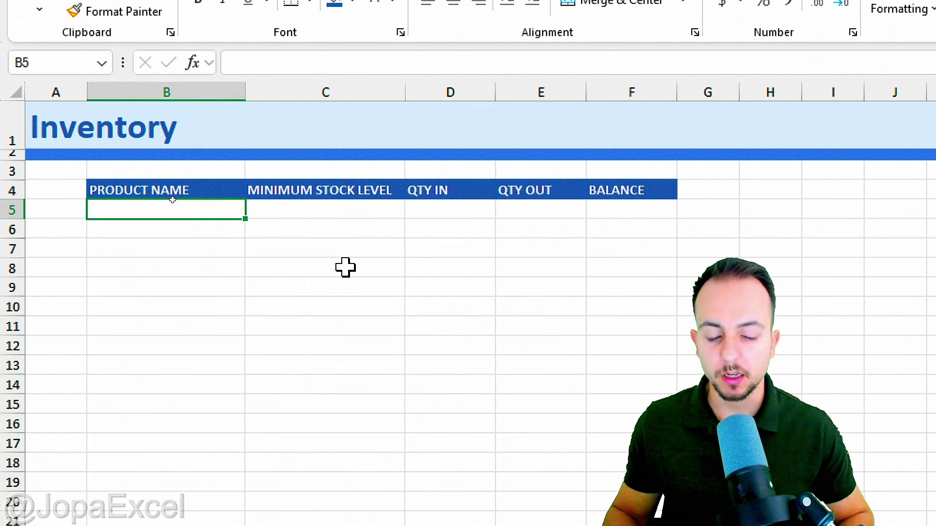
pyautogui.write('LAPTO')
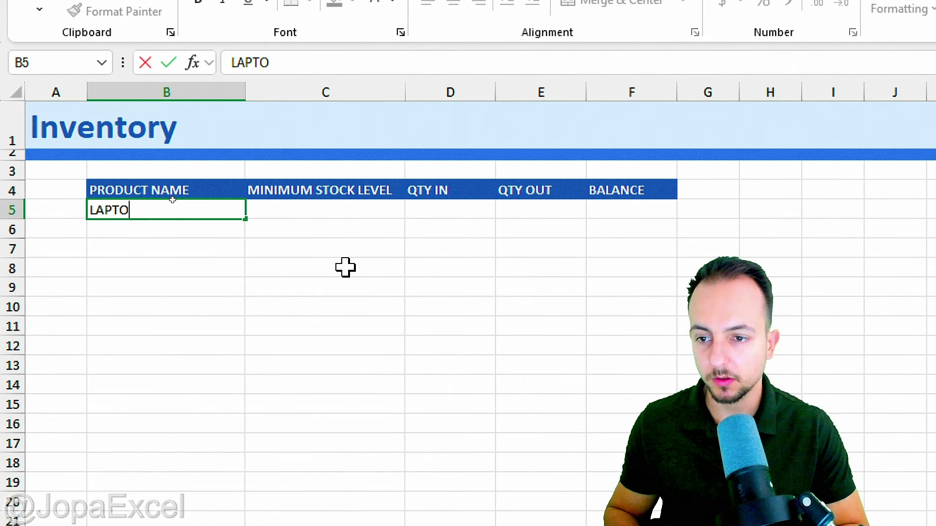
pyautogui.write('P')
pyautogui.press('Return')
pyautogui.write('I')
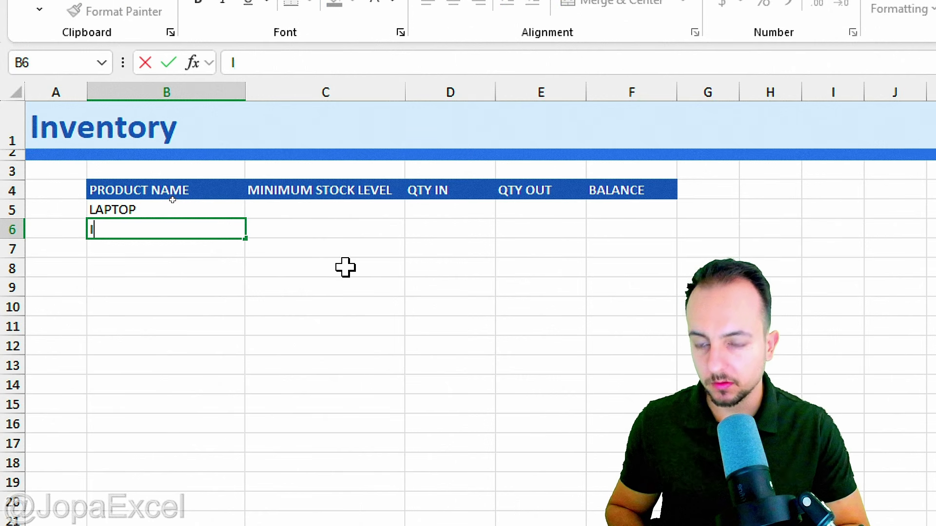
pyautogui.write('TEM 1')
pyautogui.press('Return')
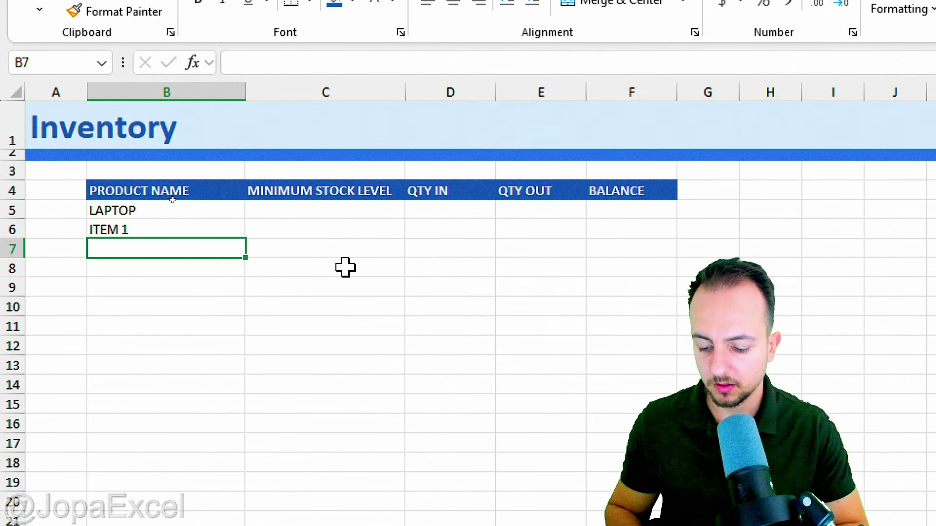
pyautogui.write('ITEM 2')
pyautogui.press('Return')
pyautogui.write('ITEM 3')
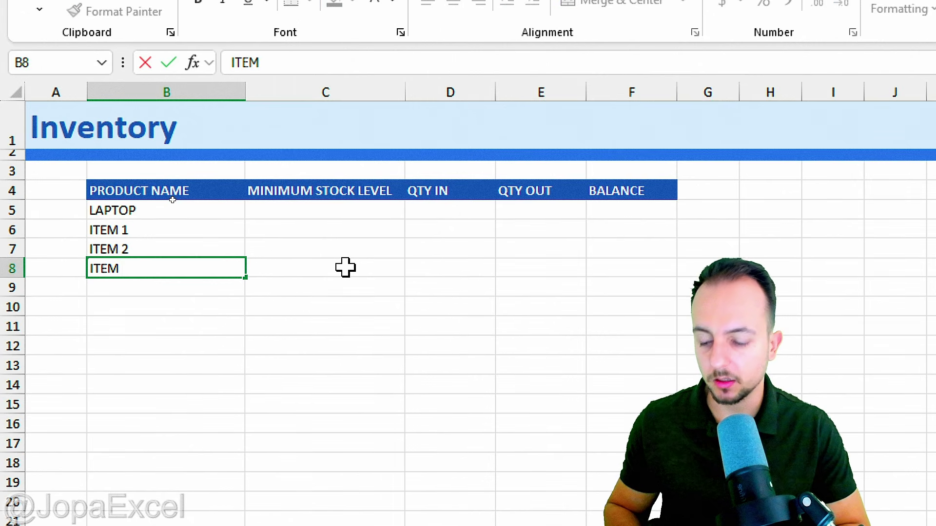
pyautogui.press('Return')
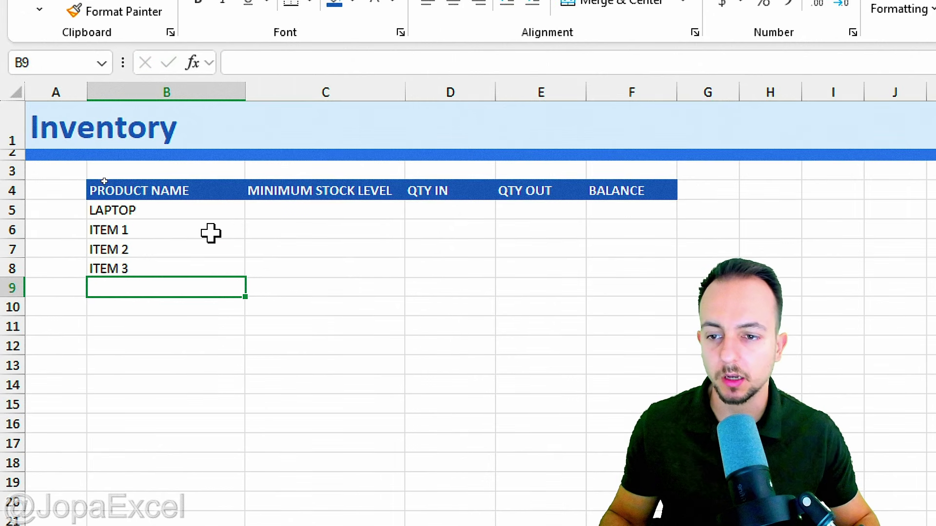
# Enter the minimum stock levels 10, 5, 15 and 3 for the four products in cells C5:C8.
pyautogui.moveTo(200, 212); pyautogui.dragTo(198, 428)
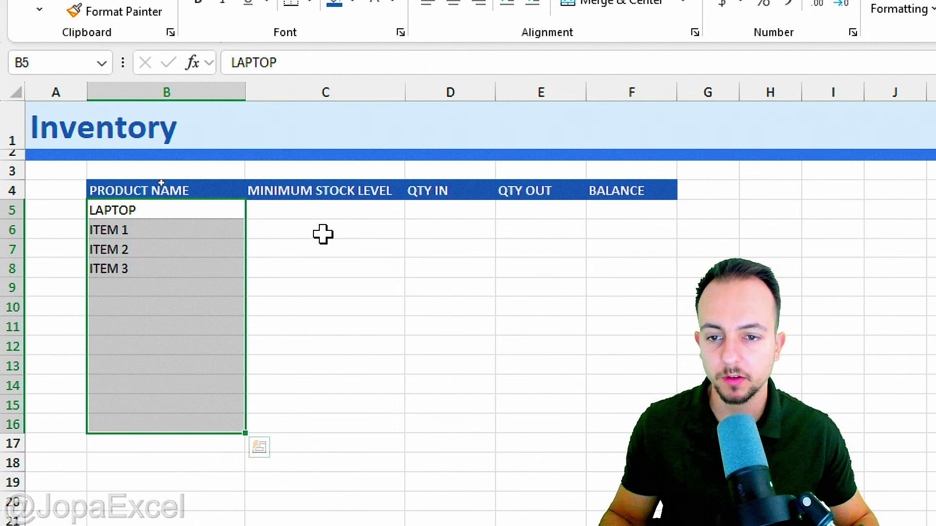
pyautogui.moveTo(314, 211); pyautogui.dragTo(305, 267)
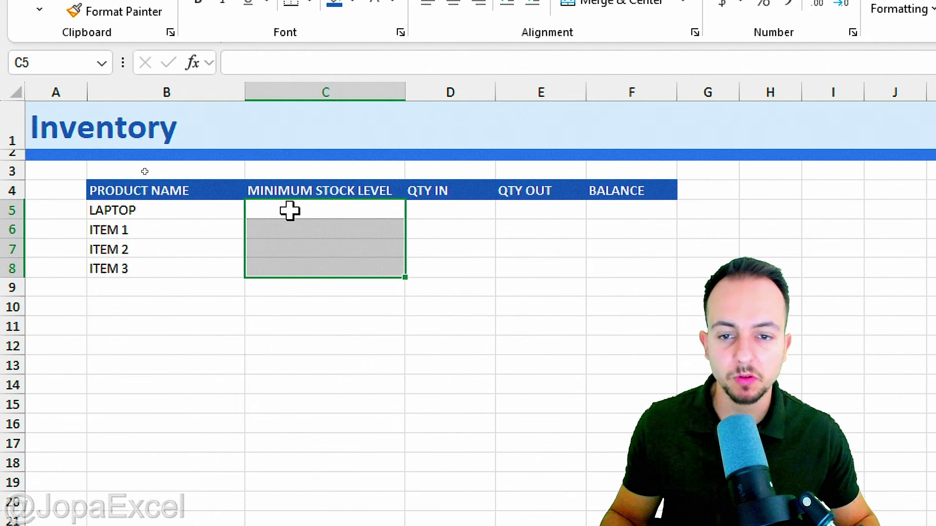
pyautogui.click(290, 211)
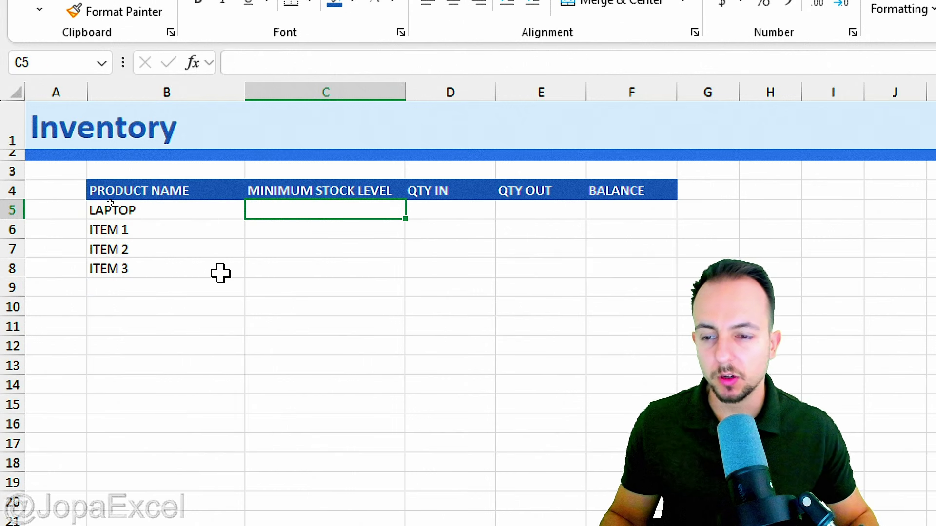
pyautogui.write('10')
pyautogui.press('Return')
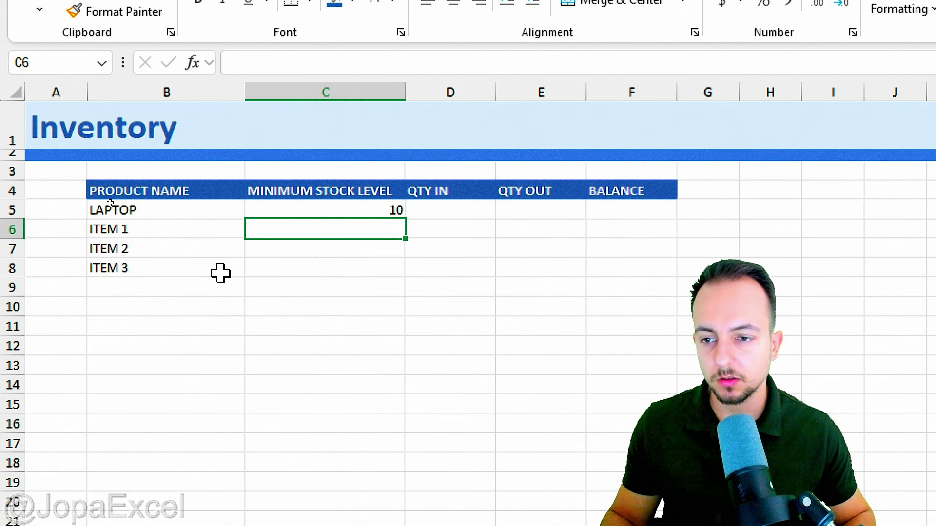
pyautogui.write('5')
pyautogui.press('Return')
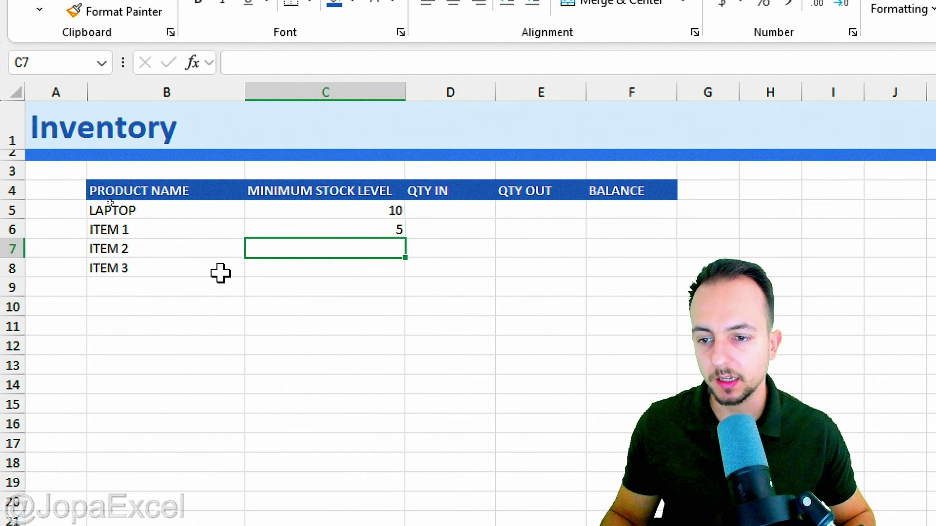
pyautogui.write('15')
pyautogui.press('Return')
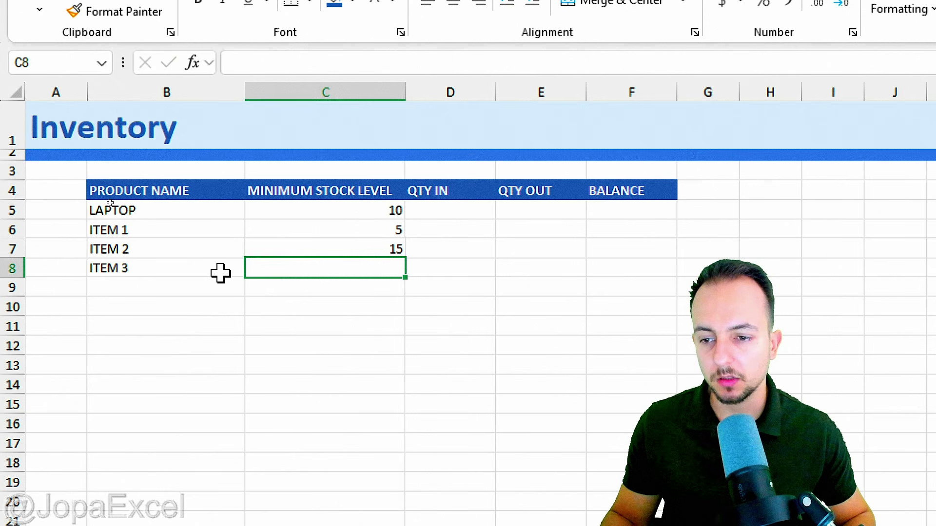
pyautogui.write('3')
pyautogui.press('Return')
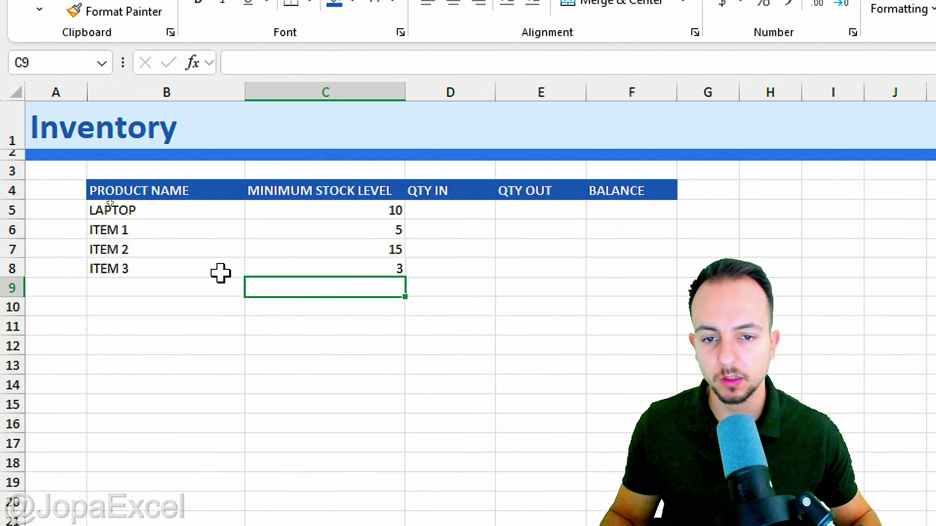
pyautogui.click(443, 212)
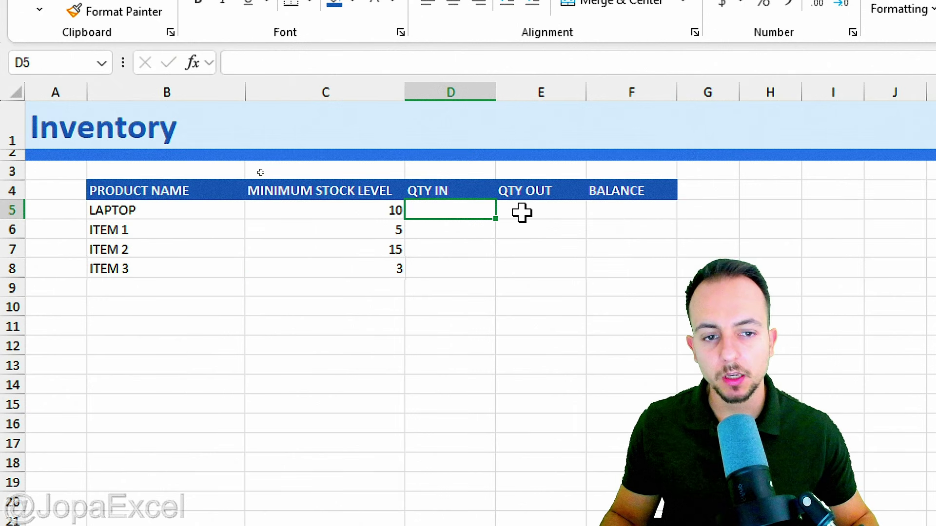
pyautogui.click(522, 211)
pyautogui.click(616, 215)
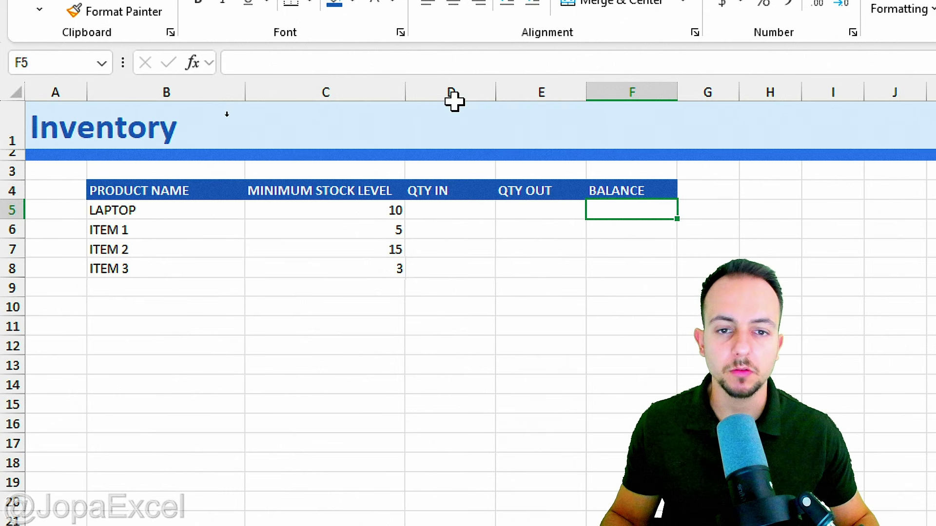
pyautogui.moveTo(453, 97); pyautogui.dragTo(612, 104)
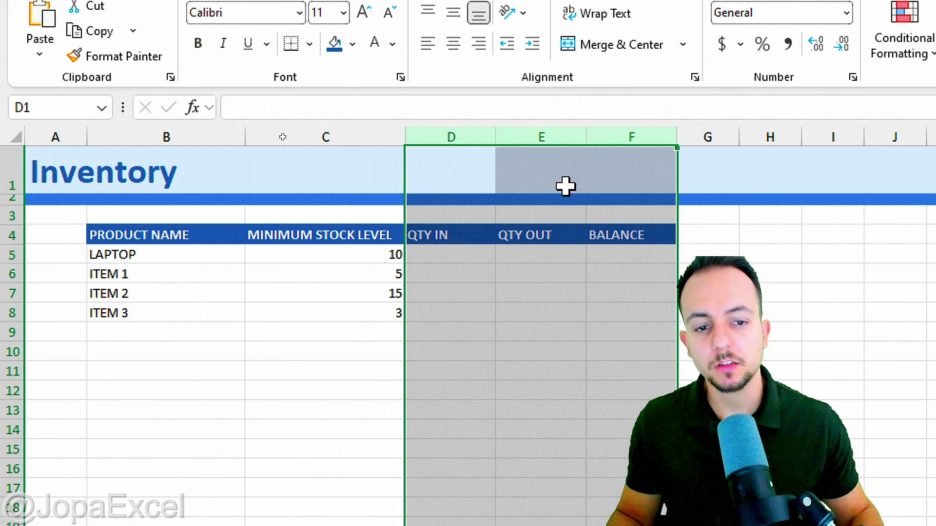
pyautogui.click(627, 135)
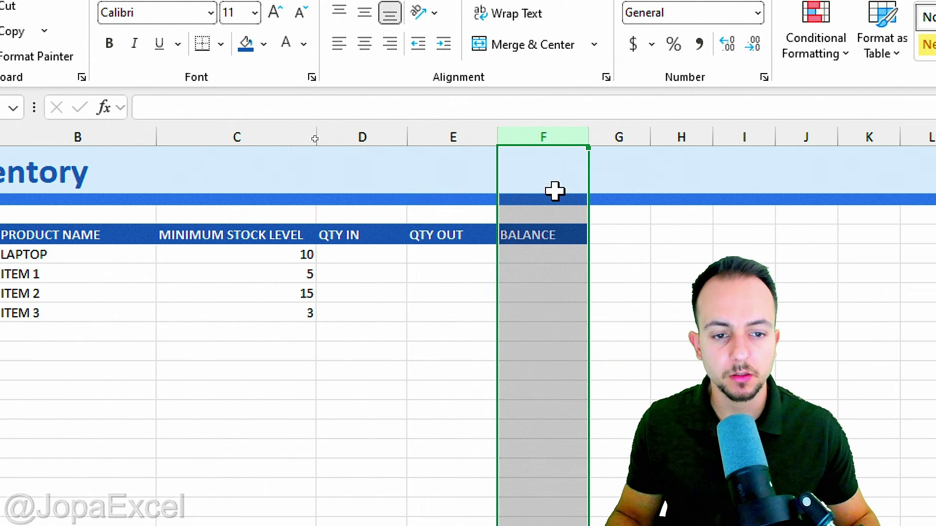
# Calculate the balance in F5 with the formula =D5-E5 and fill it down to F8.
pyautogui.click(543, 255)
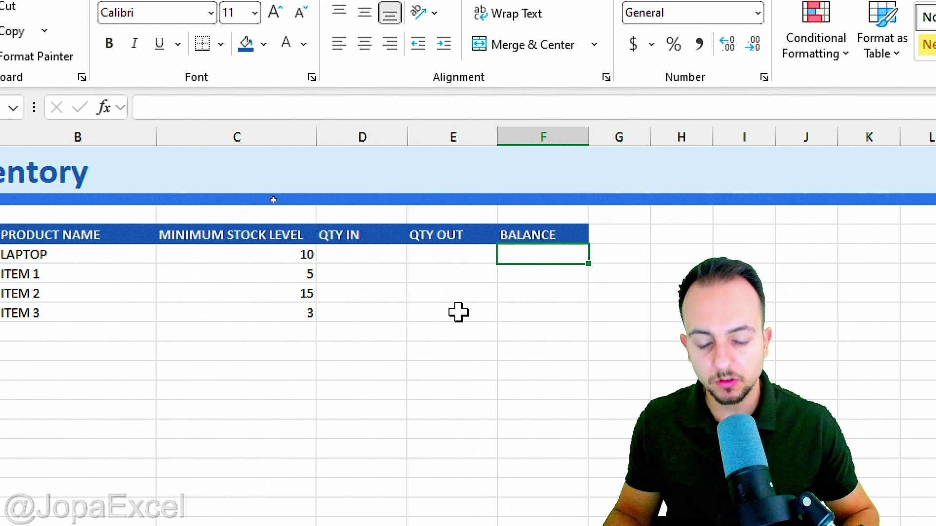
pyautogui.write('=')
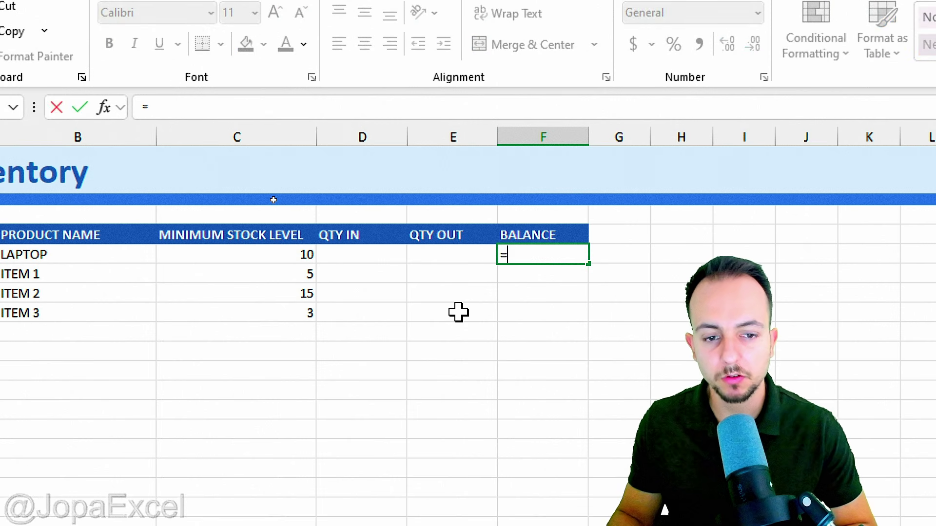
pyautogui.click(362, 253)
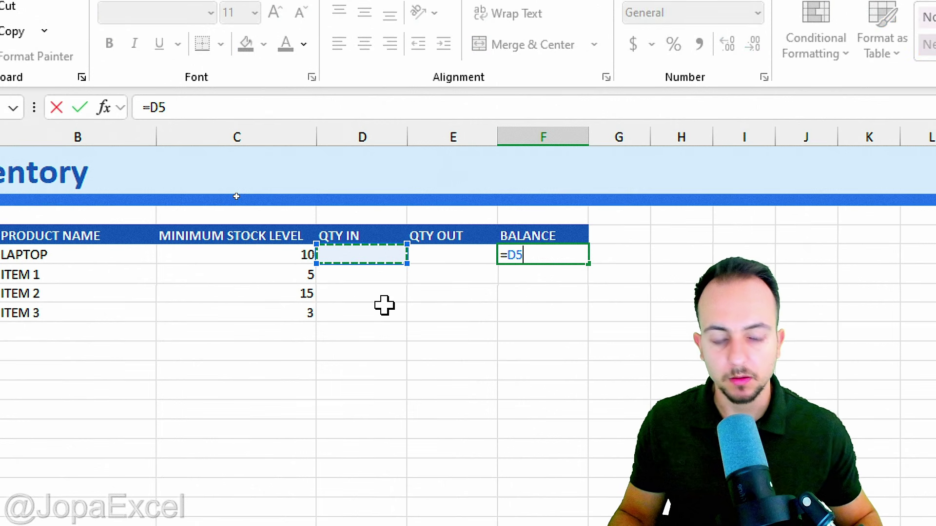
pyautogui.write('-')
pyautogui.click(445, 253)
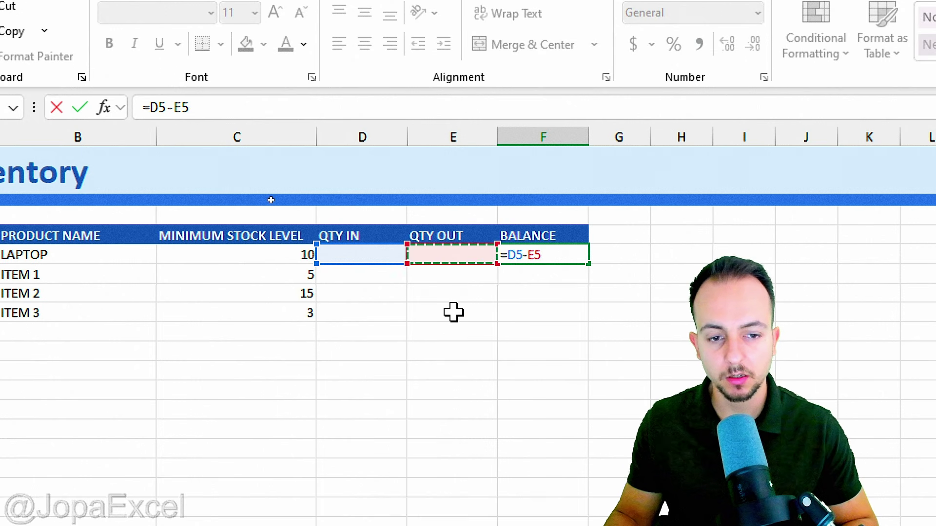
pyautogui.press('Return')
pyautogui.click(569, 257)
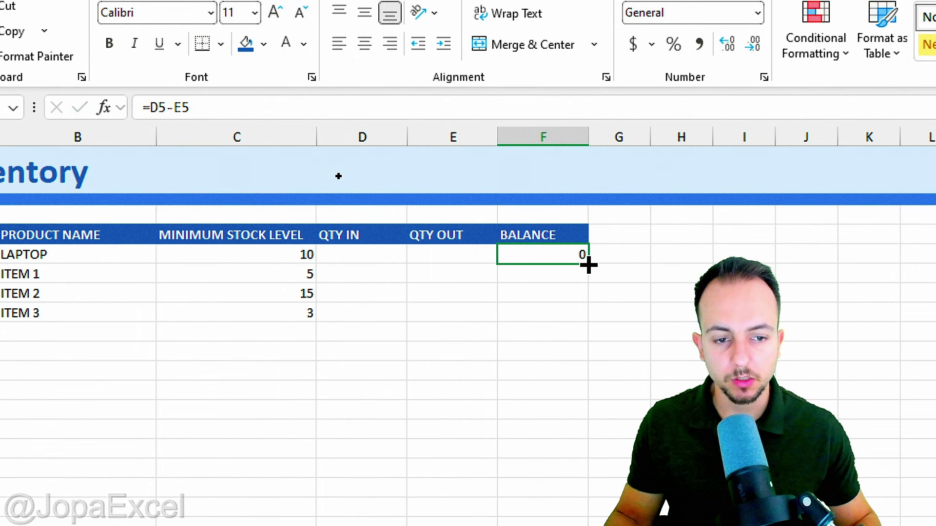
pyautogui.moveTo(589, 265); pyautogui.dragTo(586, 321)
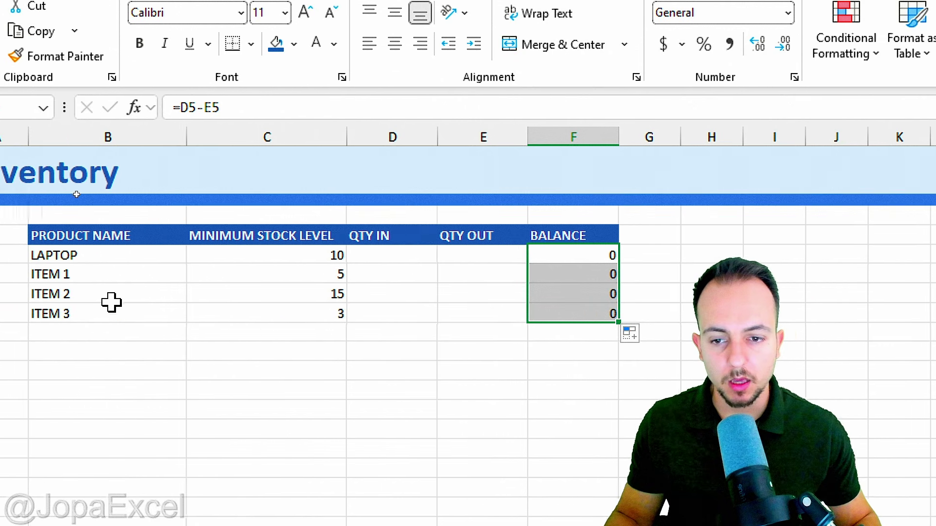
# Convert the range B4:F8 into an Excel table that has headers.
pyautogui.moveTo(145, 236); pyautogui.dragTo(651, 312)
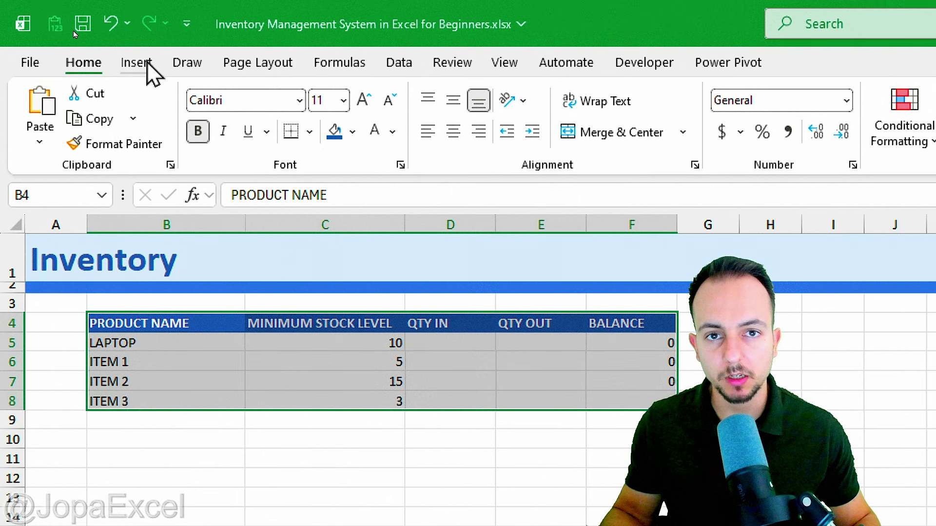
pyautogui.click(146, 66)
pyautogui.click(185, 103)
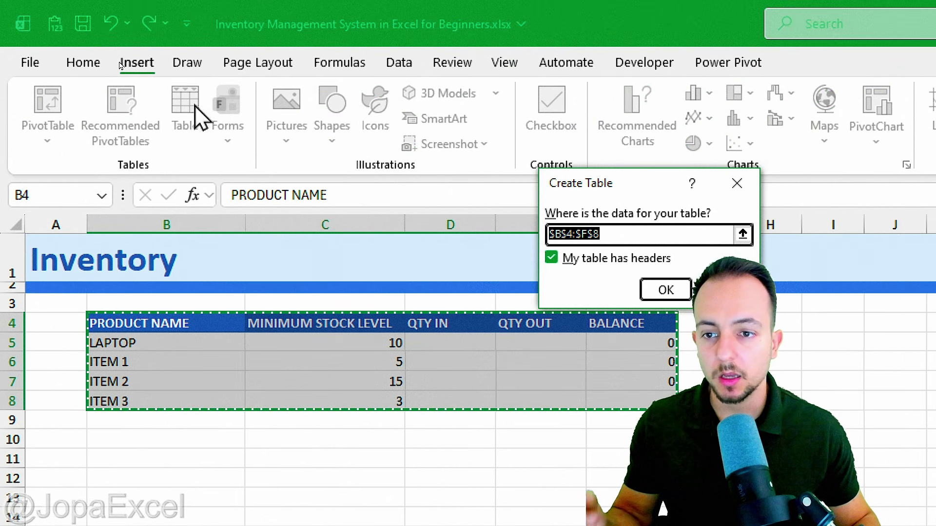
pyautogui.moveTo(543, 177); pyautogui.dragTo(217, 158)
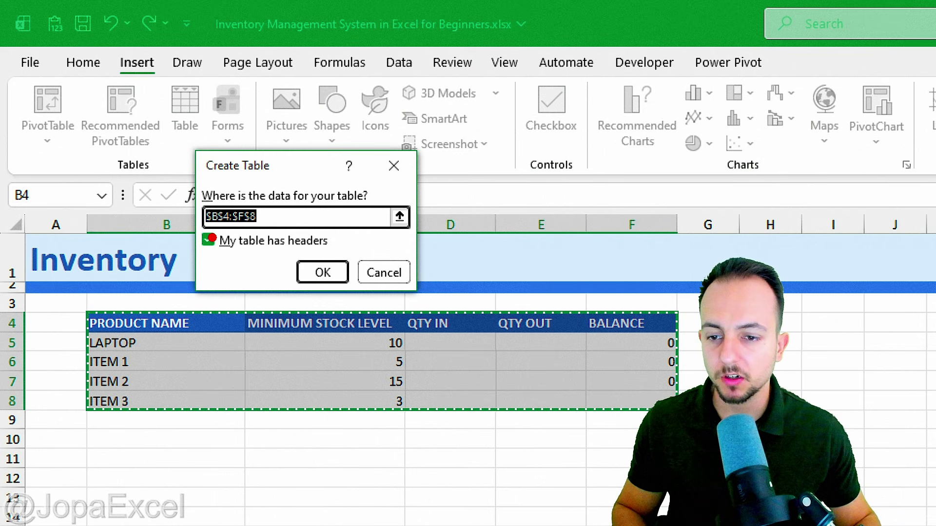
pyautogui.click(212, 219)
pyautogui.moveTo(212, 219)
pyautogui.mouseDown()
pyautogui.moveTo(224, 261)
pyautogui.moveTo(213, 224)
pyautogui.mouseUp()
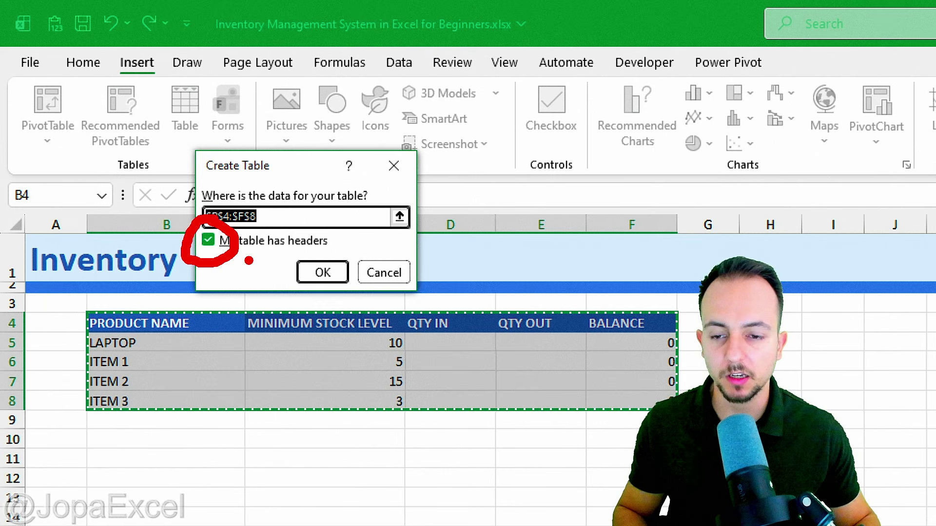
pyautogui.press('Escape')
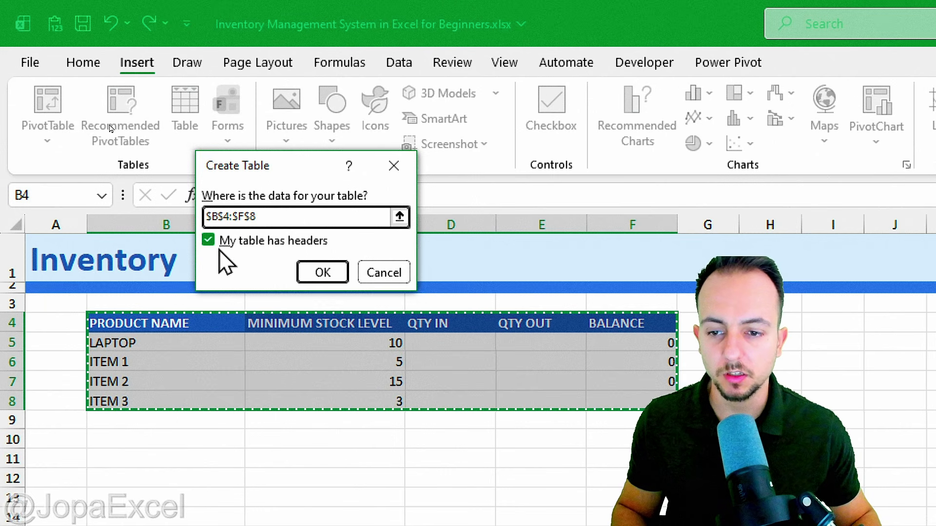
pyautogui.click(319, 274)
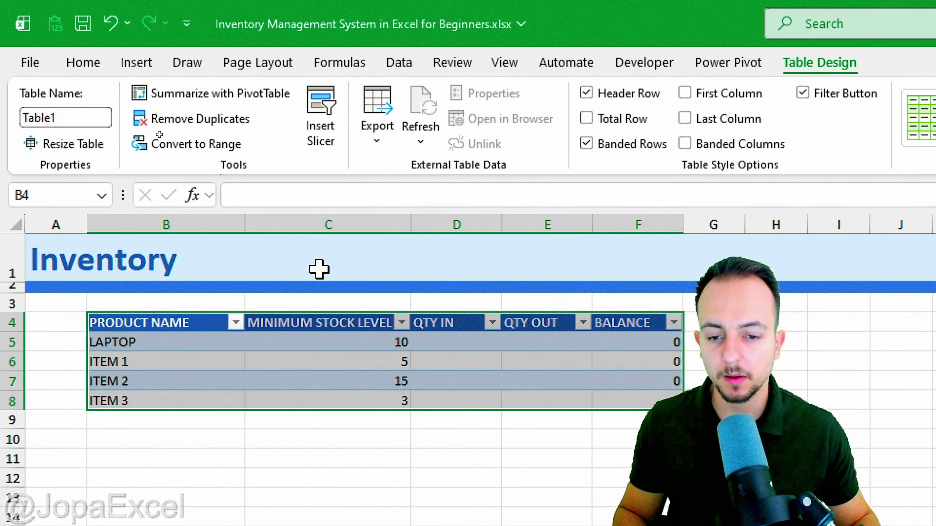
pyautogui.click(319, 459)
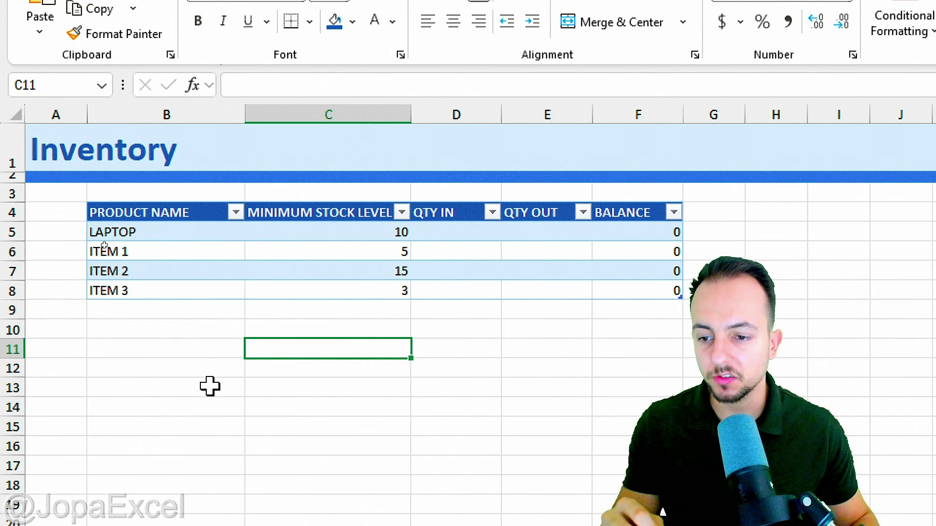
# Add a new product named ITEM A in cell B9, directly below the table's last row.
pyautogui.click(212, 307)
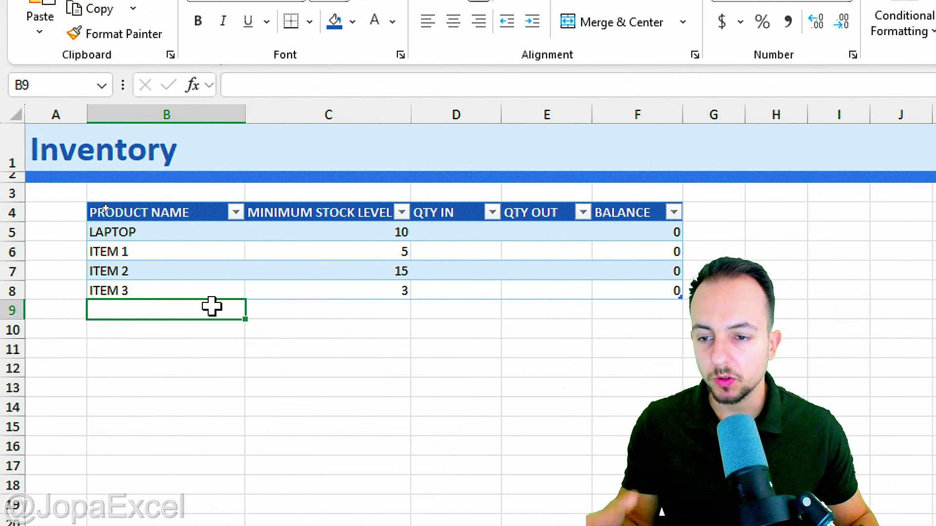
pyautogui.click(12, 310)
pyautogui.click(182, 305)
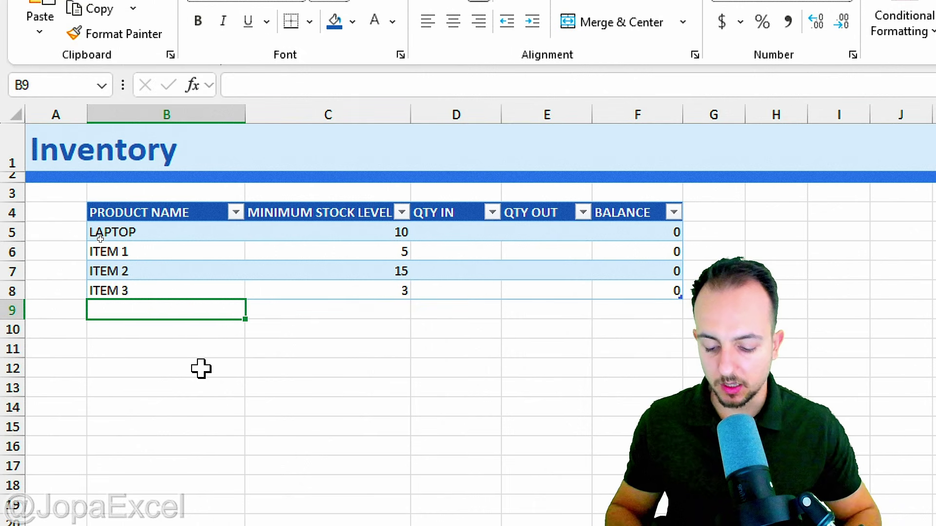
pyautogui.write('ITEM')
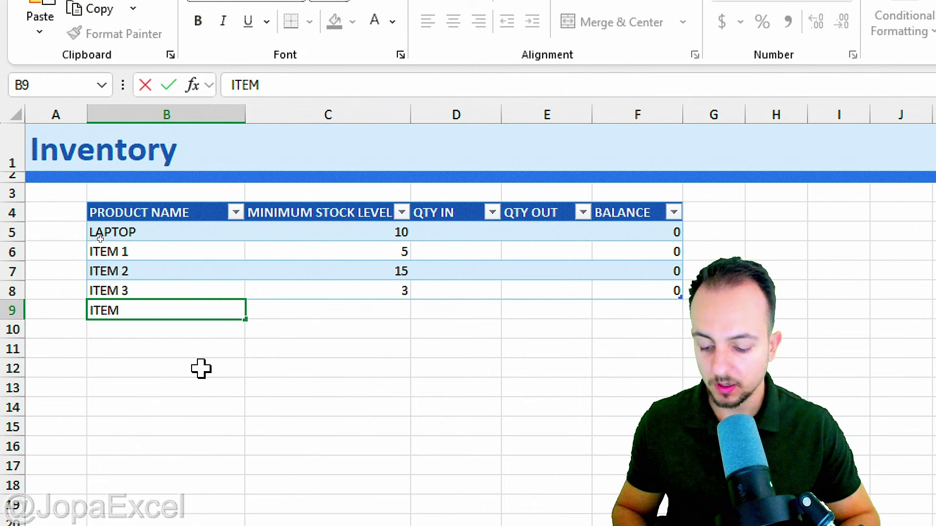
pyautogui.write(' A')
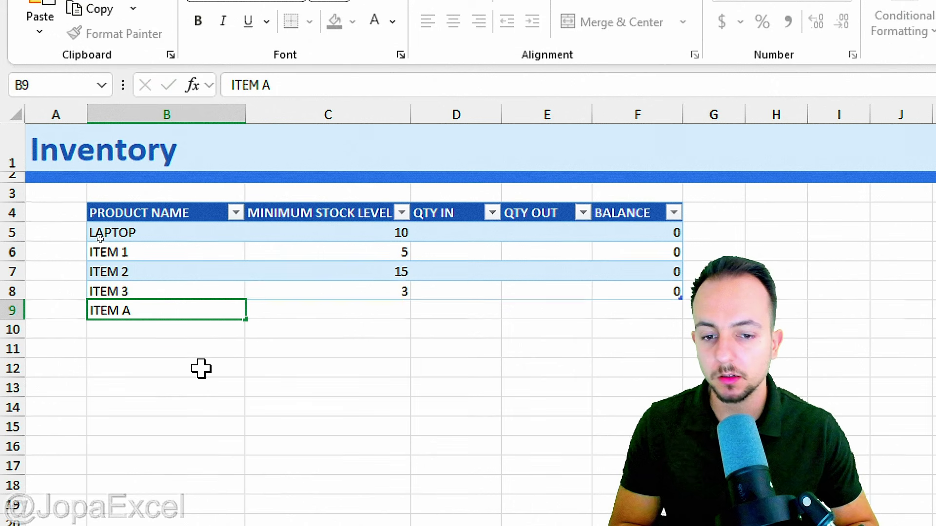
pyautogui.press('Return')
pyautogui.click(201, 369)
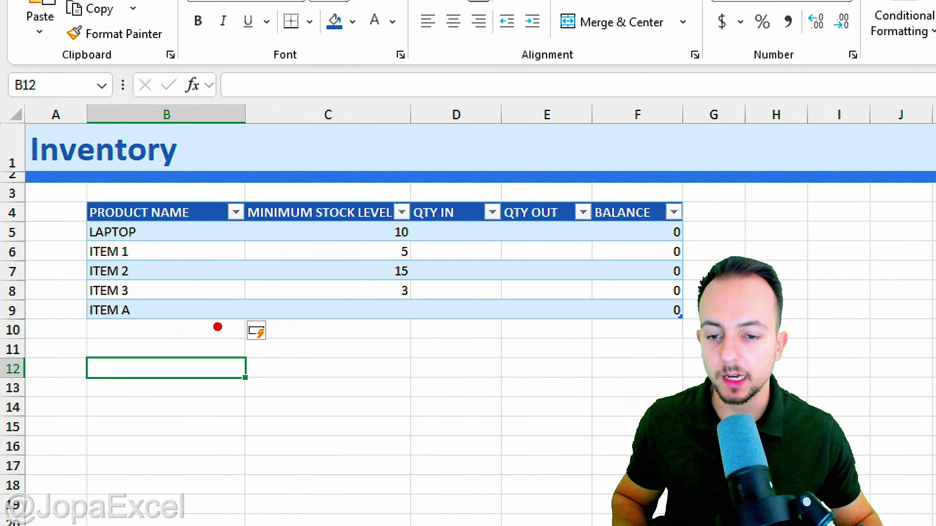
pyautogui.moveTo(217, 326)
pyautogui.mouseDown()
pyautogui.moveTo(627, 339)
pyautogui.moveTo(697, 326)
pyautogui.moveTo(673, 292)
pyautogui.mouseUp()
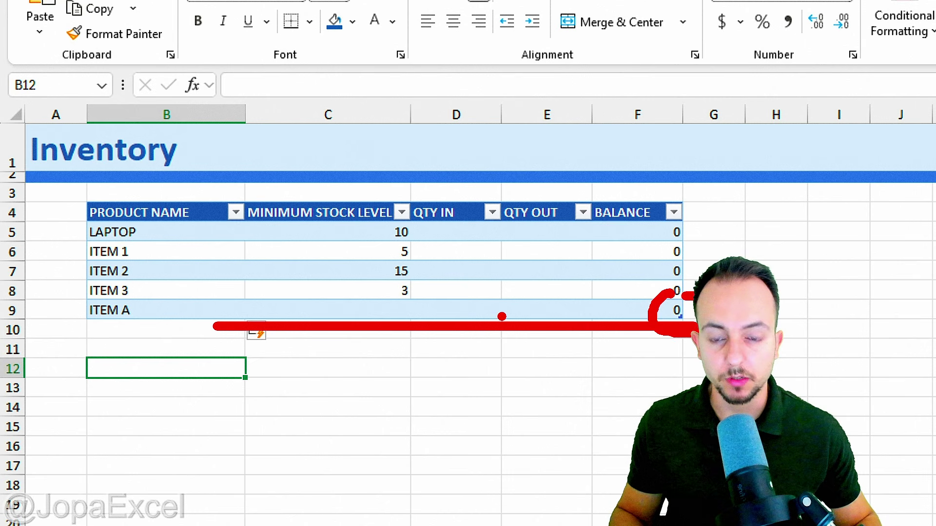
pyautogui.press('Escape')
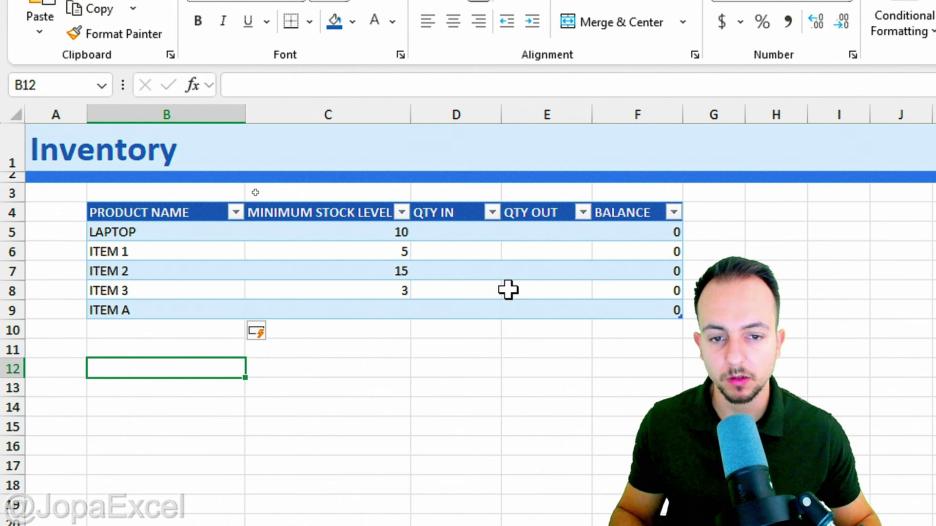
# Enter a minimum stock level of 5 for ITEM A in cell C9.
pyautogui.click(650, 306)
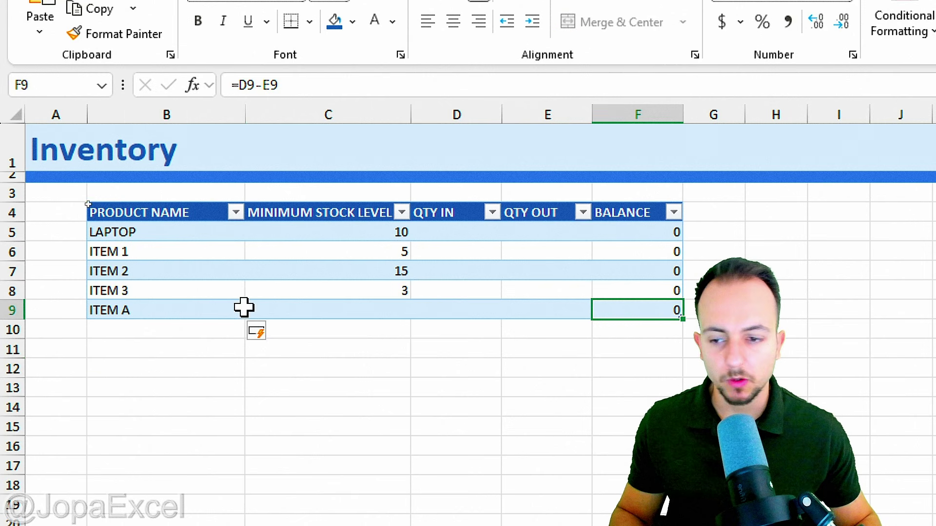
pyautogui.click(312, 308)
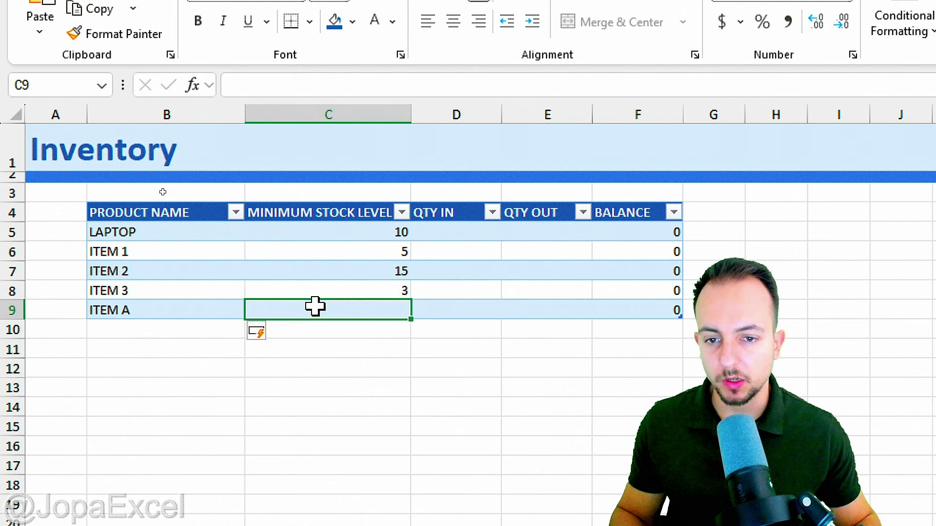
pyautogui.write('5')
pyautogui.press('Return')
pyautogui.click(195, 357)
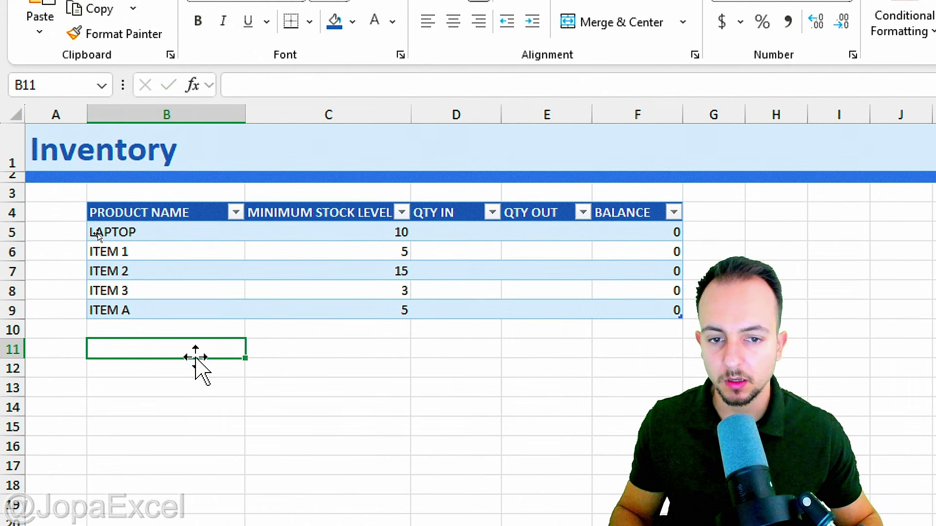
pyautogui.click(537, 111)
pyautogui.click(139, 217)
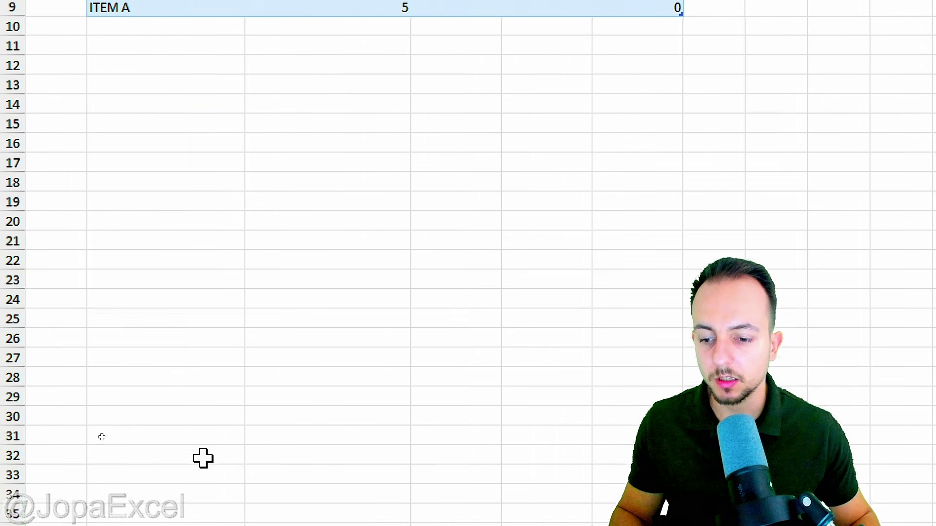
# Add a new worksheet after the existing one and name it Movement.
pyautogui.click(230, 488)
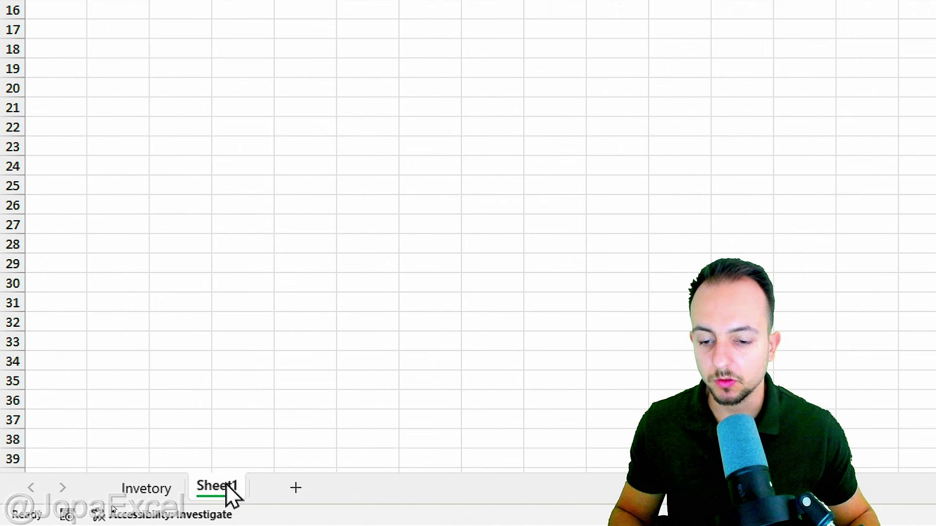
pyautogui.rightClick(230, 480)
pyautogui.click(320, 239)
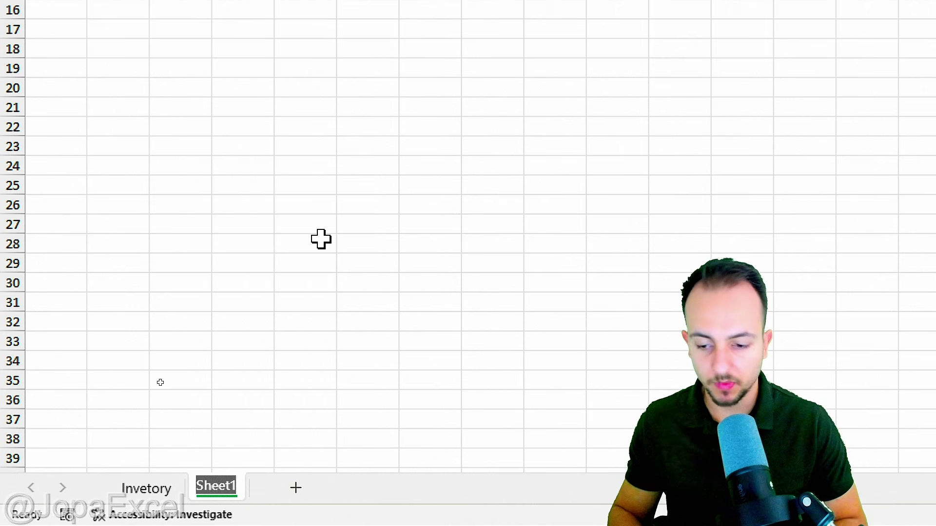
pyautogui.write('Mo')
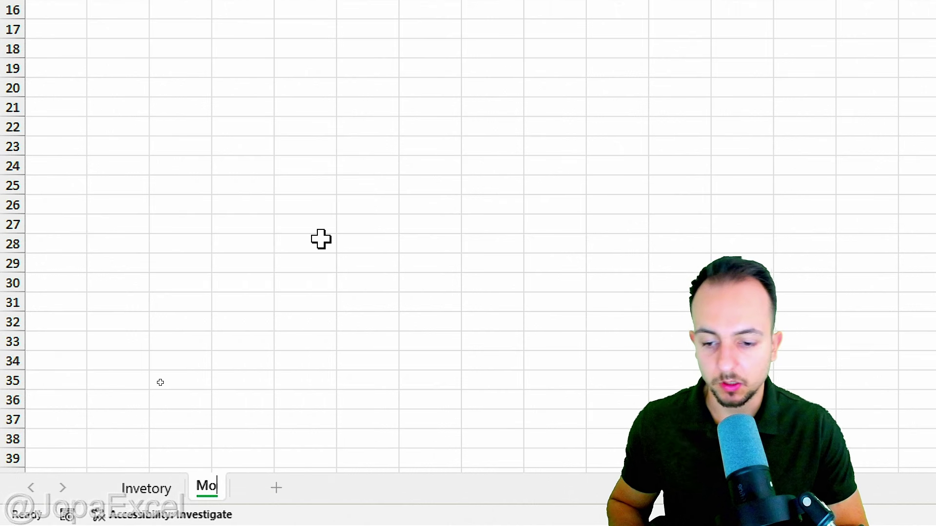
pyautogui.write('vement')
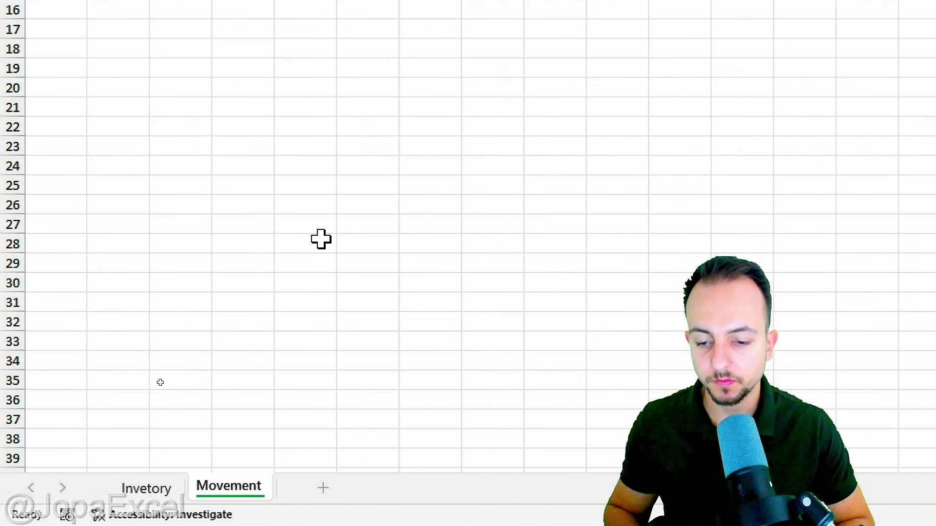
pyautogui.press('Return')
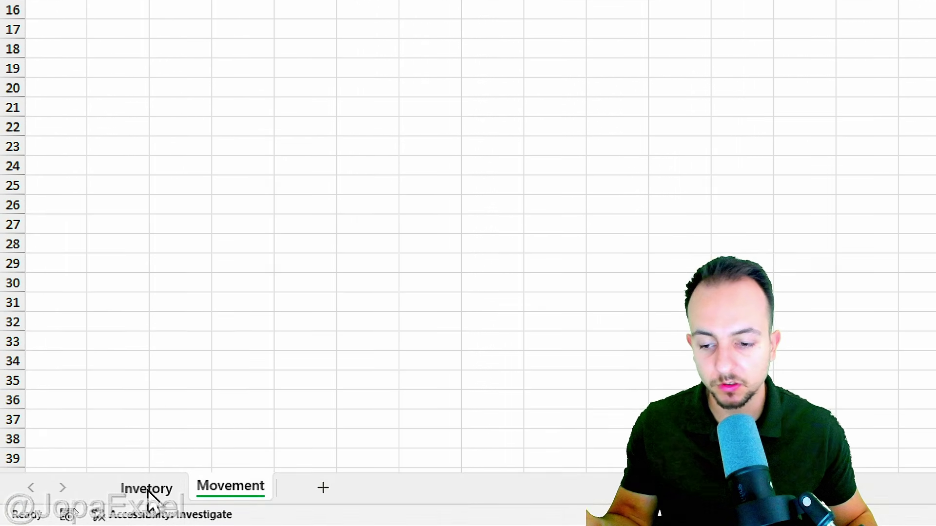
# Correct the spelling of the first worksheet's name to Inventory.
pyautogui.click(148, 489)
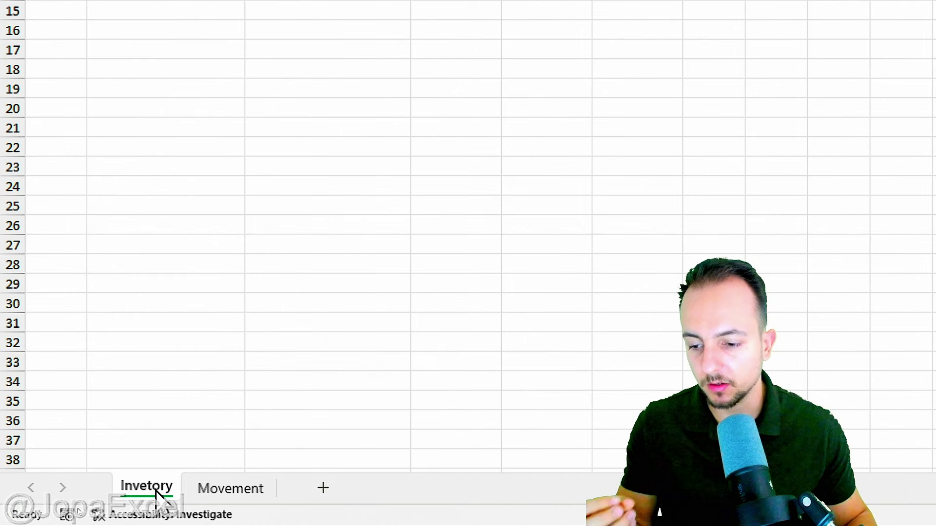
pyautogui.rightClick(157, 494)
pyautogui.click(255, 239)
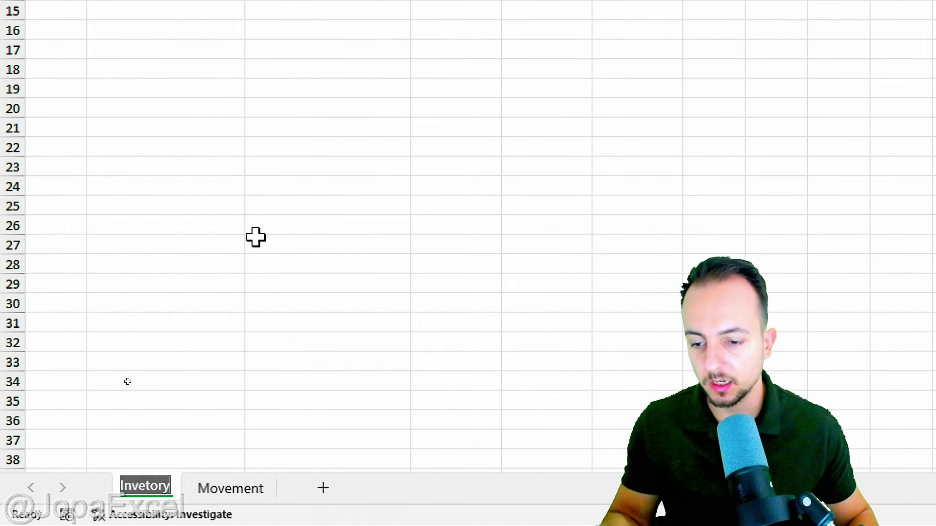
pyautogui.press('Right')
pyautogui.press('Left')
pyautogui.press('Left')
pyautogui.press('Left')
pyautogui.press('Left')
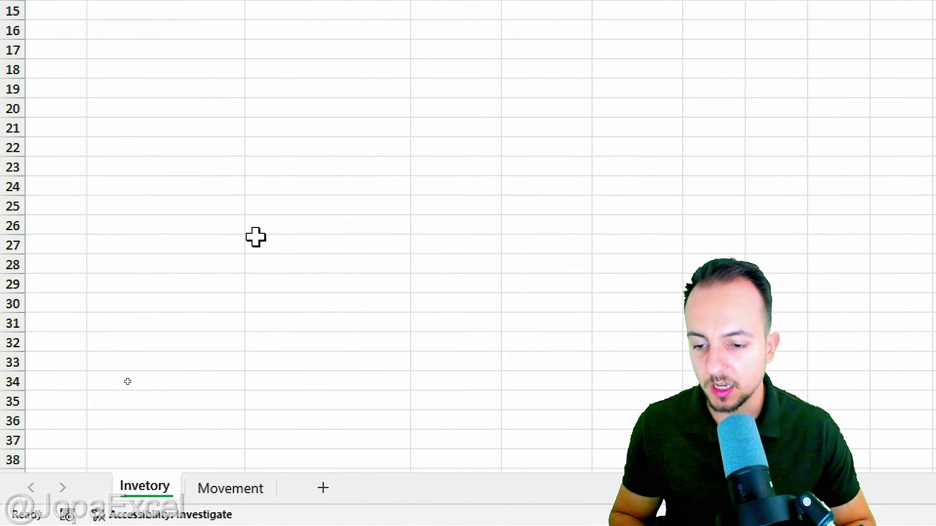
pyautogui.write('n')
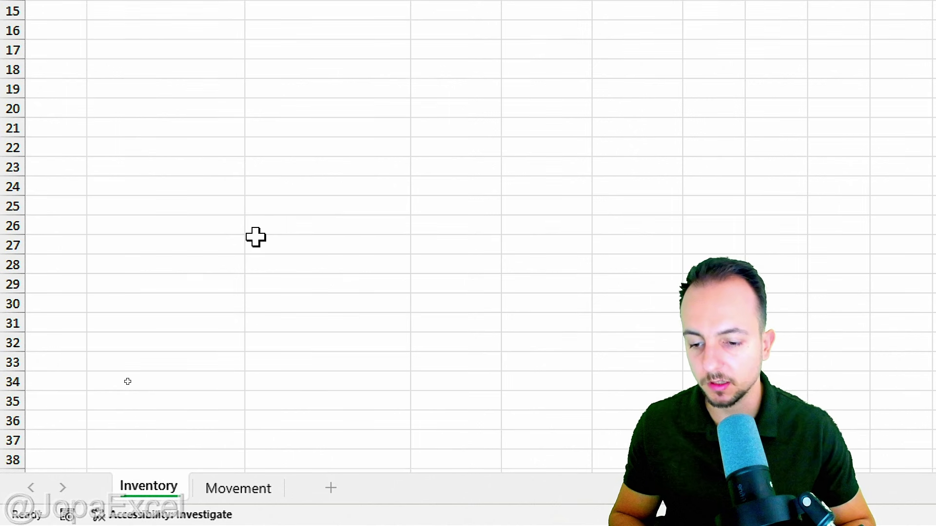
pyautogui.press('Return')
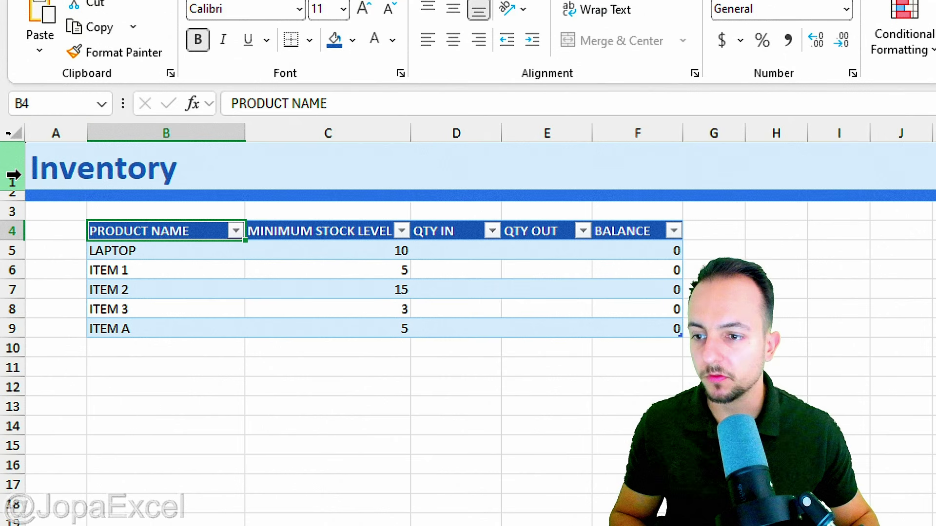
# Copy the title banner rows 1:2 from the Inventory sheet and paste them at row 1 of the Movement sheet.
pyautogui.moveTo(14, 174); pyautogui.dragTo(14, 196)
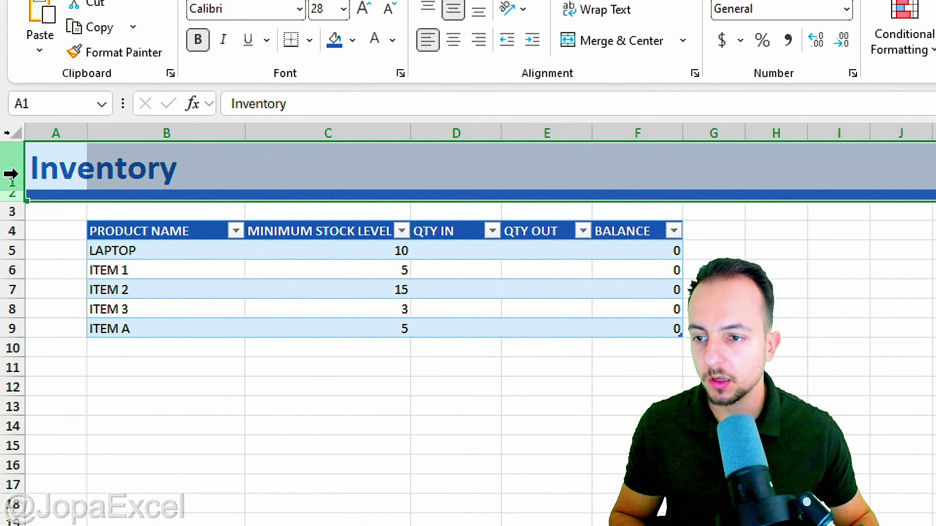
pyautogui.rightClick(15, 177)
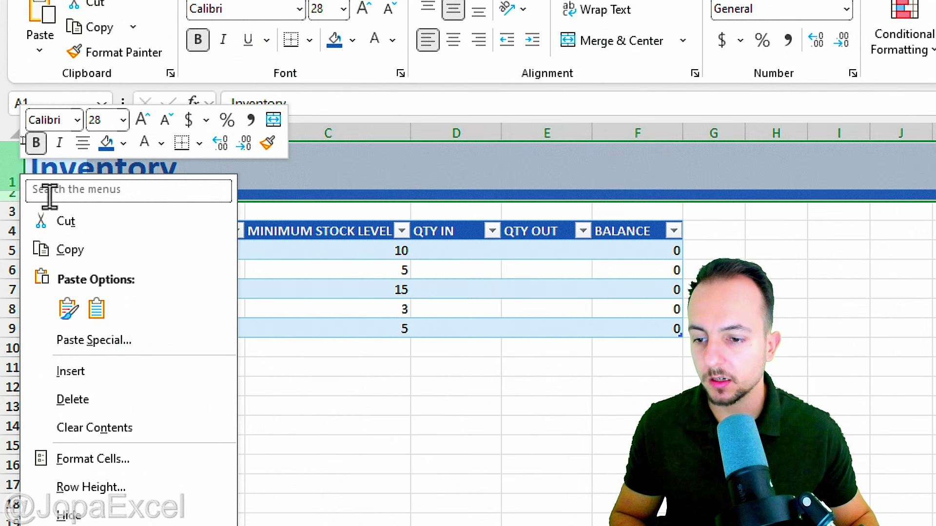
pyautogui.click(78, 254)
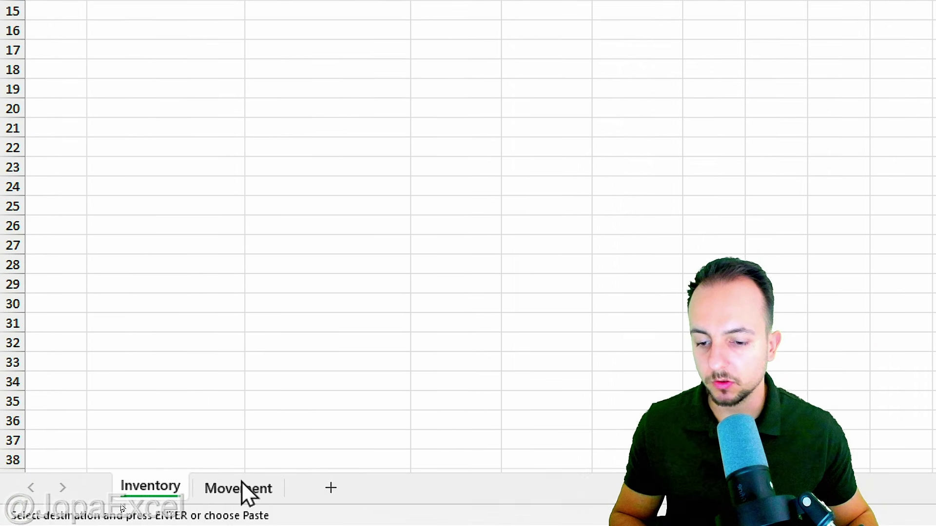
pyautogui.click(240, 520)
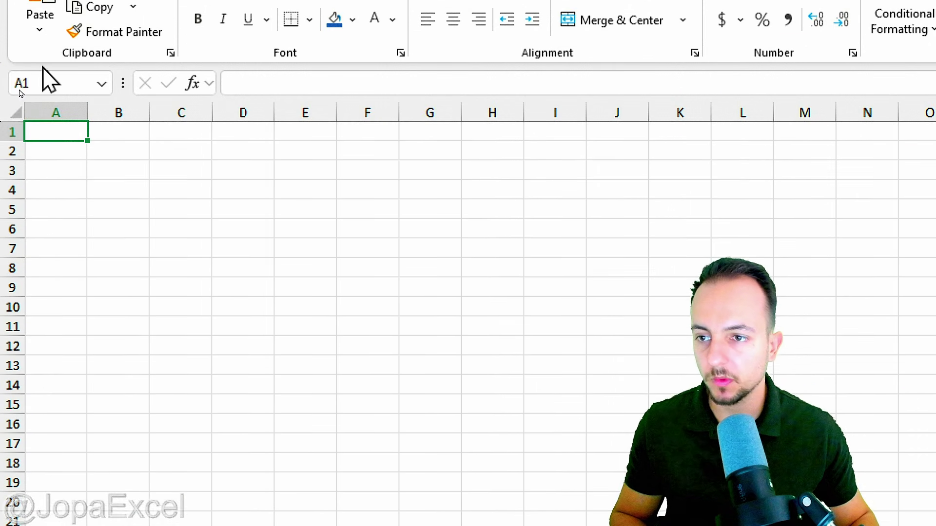
pyautogui.click(10, 131)
pyautogui.rightClick(15, 132)
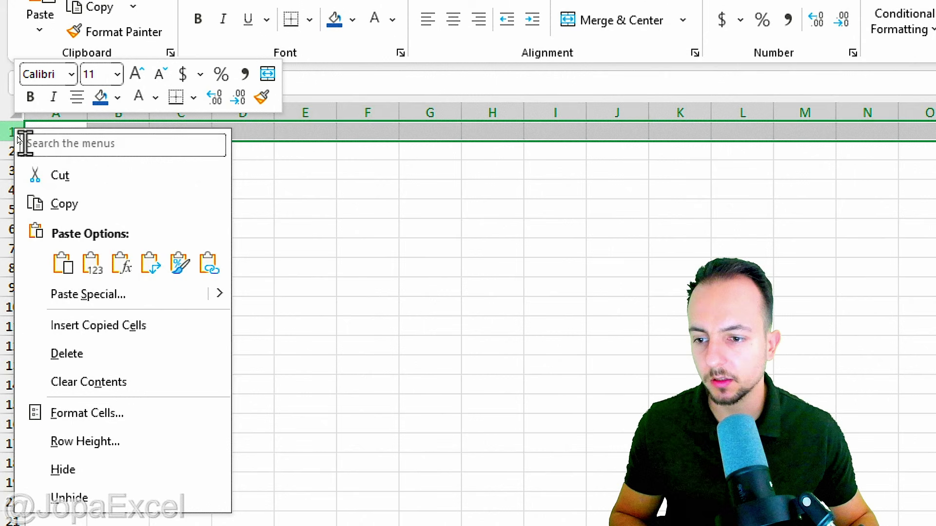
pyautogui.click(61, 266)
# Change the pasted title in cell A1 of the Movement sheet to Movement.
pyautogui.click(59, 147)
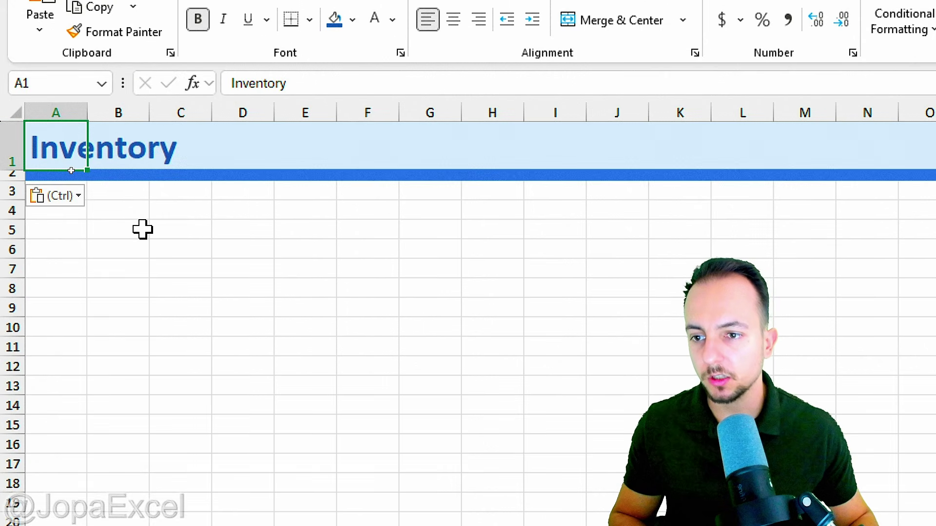
pyautogui.press('F2')
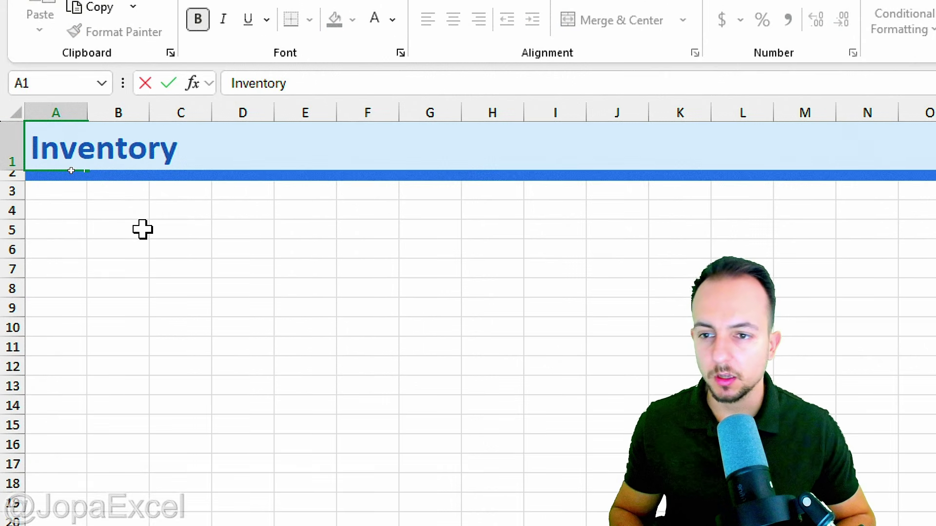
pyautogui.write('Movement')
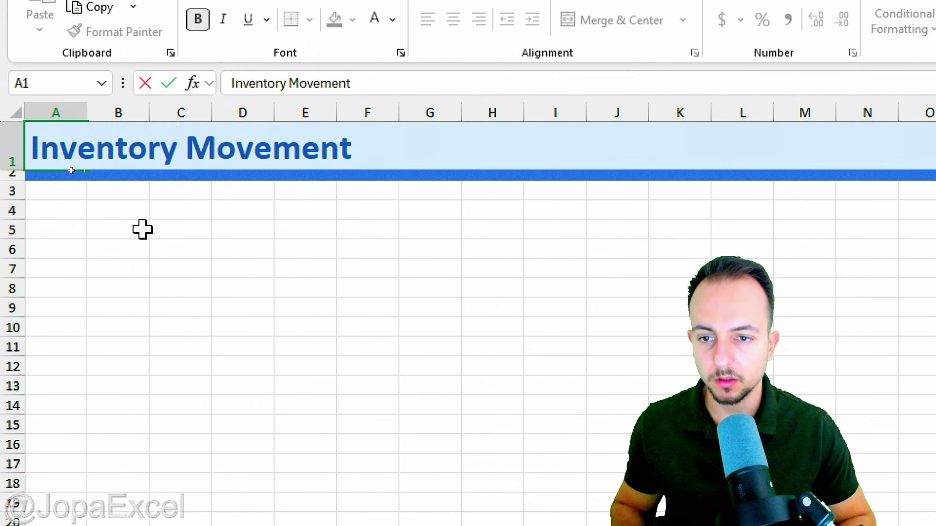
pyautogui.hotkey('ctrl', 'Left')
pyautogui.hotkey('shift', 'Home')
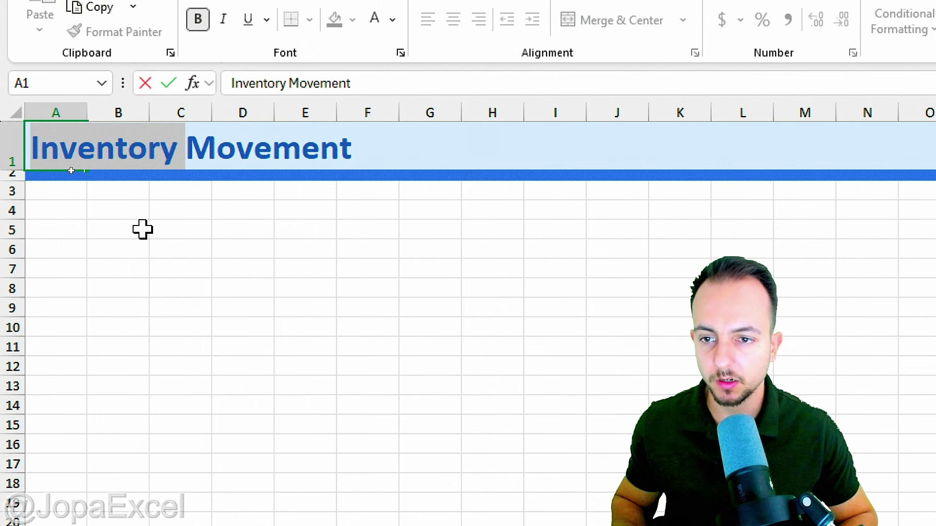
pyautogui.press('BackSpace')
pyautogui.press('Return')
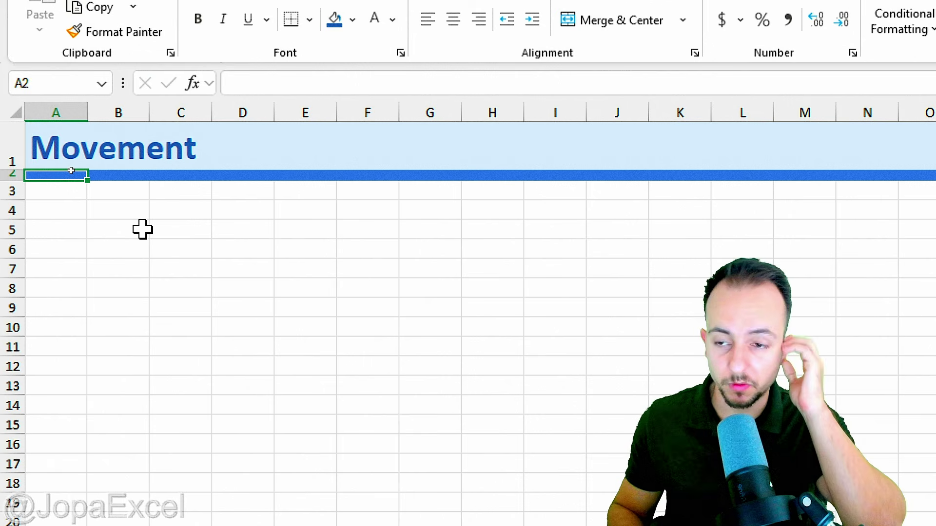
# Enter the column headers DATE in B4 and PRODUCT NAME in C4 on the Movement sheet.
pyautogui.click(142, 212)
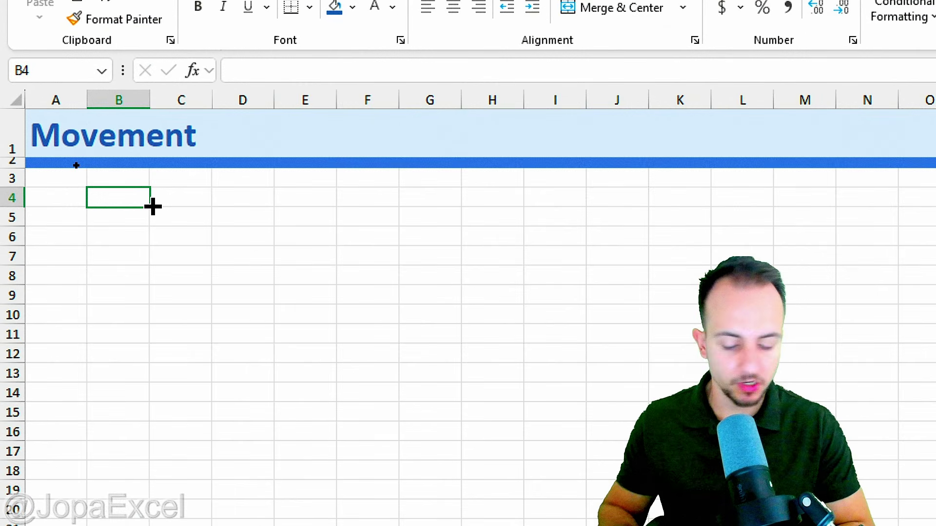
pyautogui.write('DATE')
pyautogui.press('Tab')
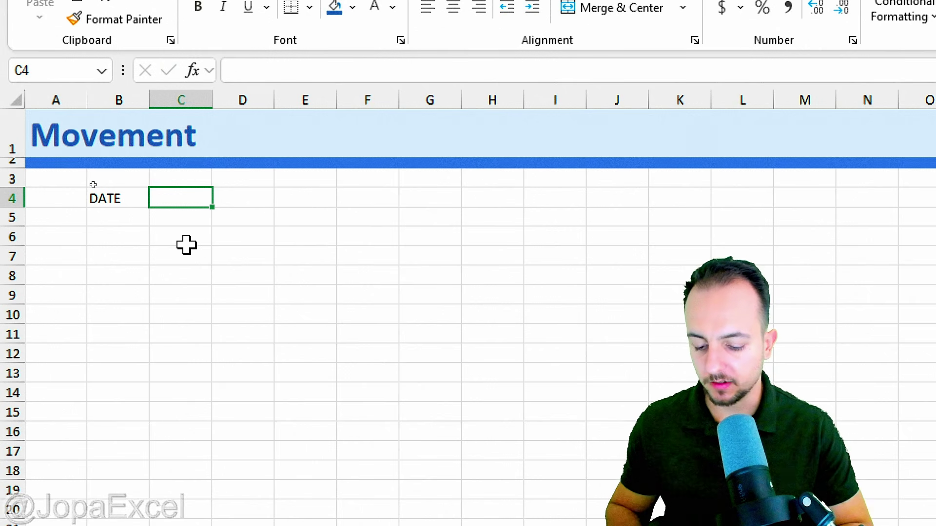
pyautogui.write('PRODUCT NAME')
pyautogui.press('Return')
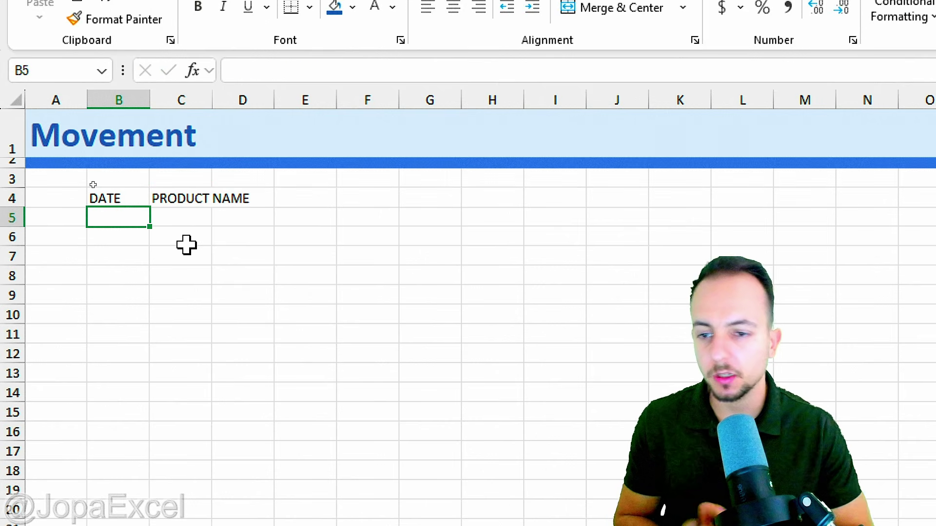
pyautogui.click(191, 216)
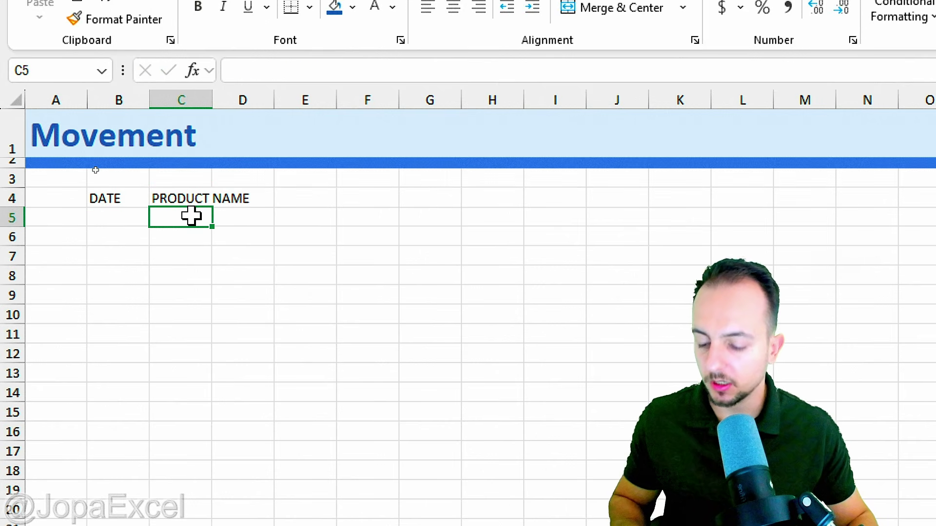
pyautogui.hotkey('ctrl', '2')
pyautogui.moveTo(147, 205); pyautogui.dragTo(303, 353)
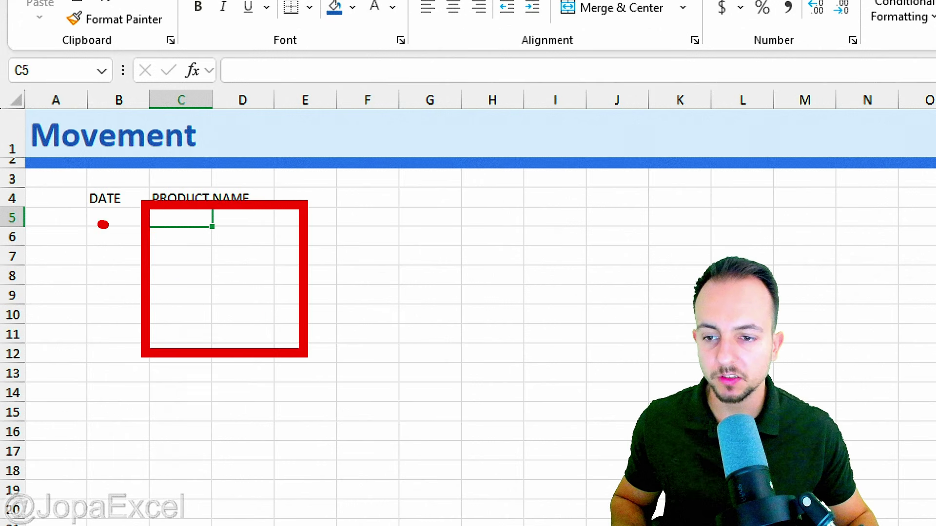
pyautogui.moveTo(100, 224); pyautogui.dragTo(200, 224)
pyautogui.moveTo(102, 248); pyautogui.dragTo(214, 248)
pyautogui.moveTo(88, 294); pyautogui.dragTo(210, 294)
pyautogui.moveTo(95, 317); pyautogui.dragTo(198, 316)
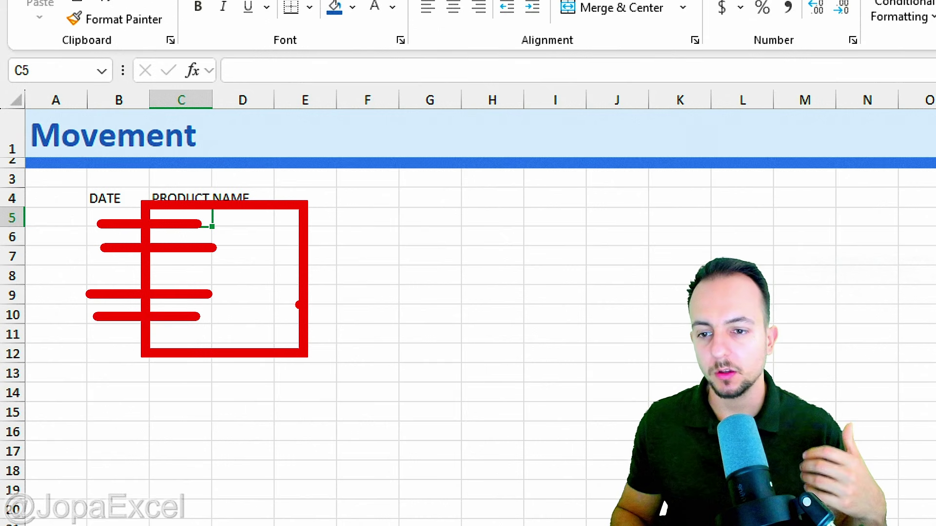
pyautogui.press('Escape')
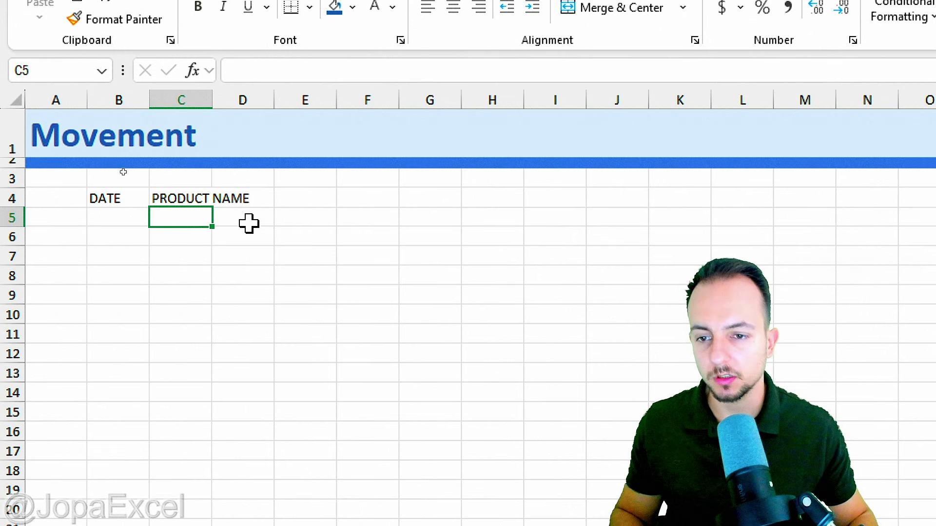
# Enter the column headers TYPE in D4, QUANTITY in E4 and NOTES in F4 on the Movement sheet.
pyautogui.click(249, 197)
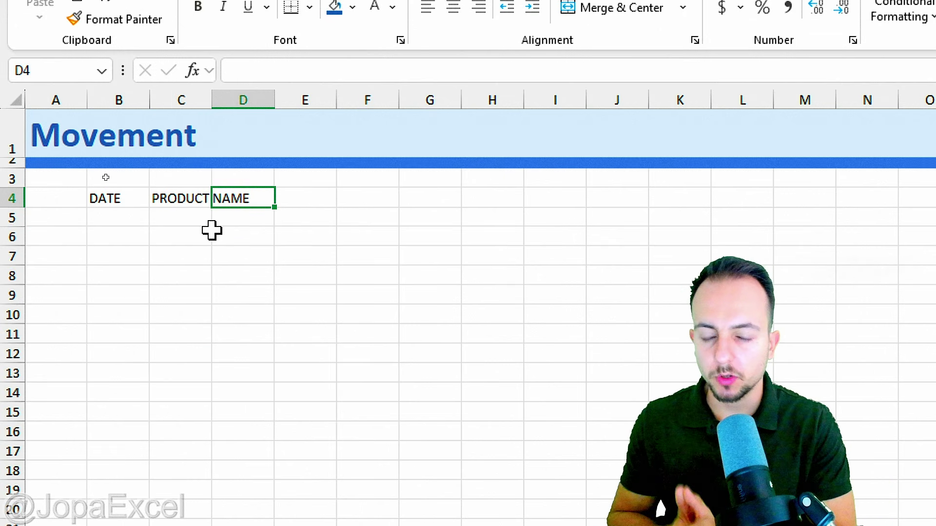
pyautogui.write('TYPE')
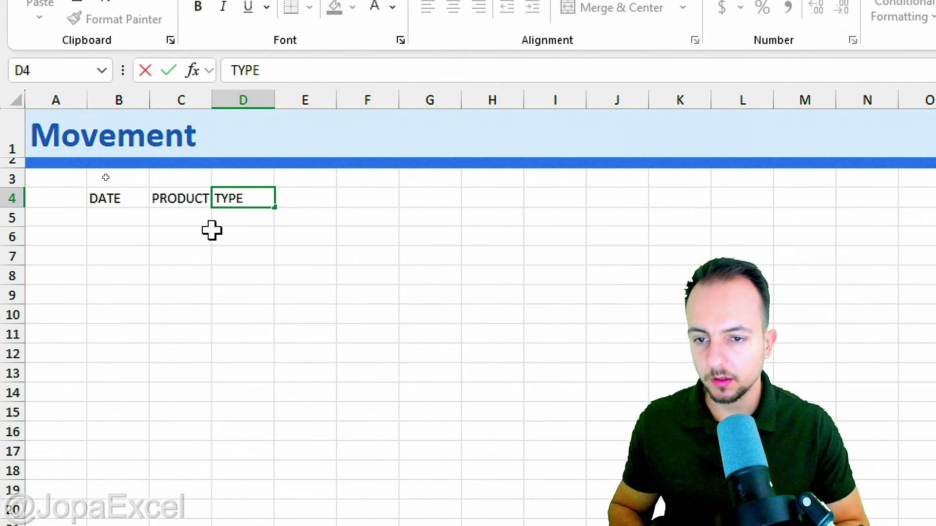
pyautogui.hotkey('ctrl', 'Return')
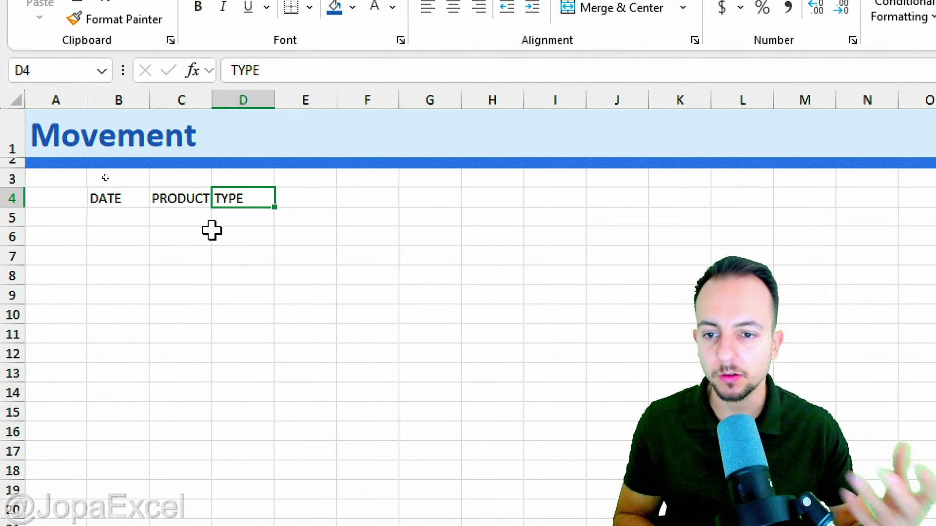
pyautogui.click(313, 196)
pyautogui.write('QUANTITY')
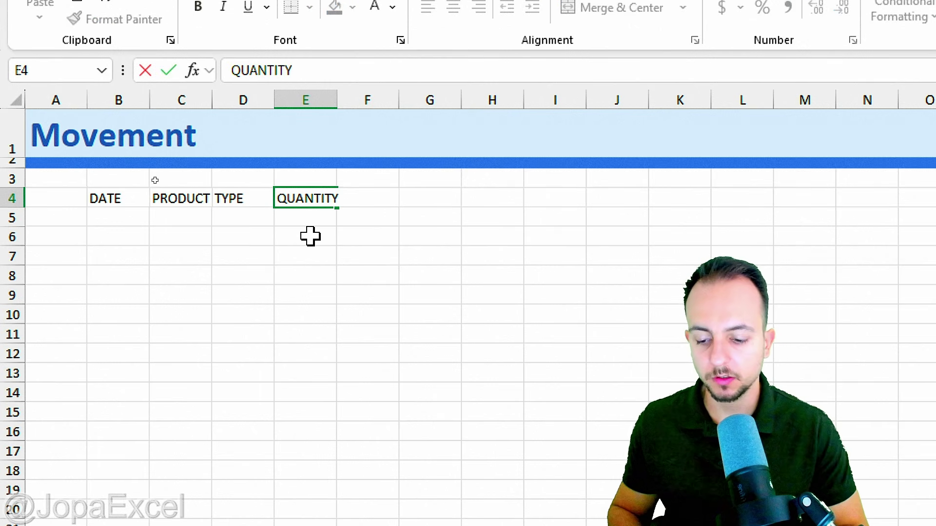
pyautogui.press('Tab')
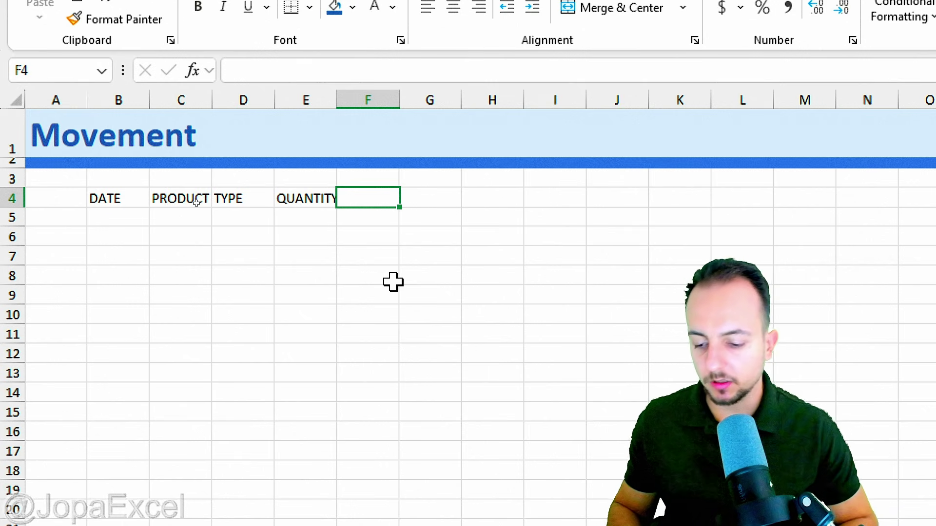
pyautogui.write('NOTES')
pyautogui.press('Tab')
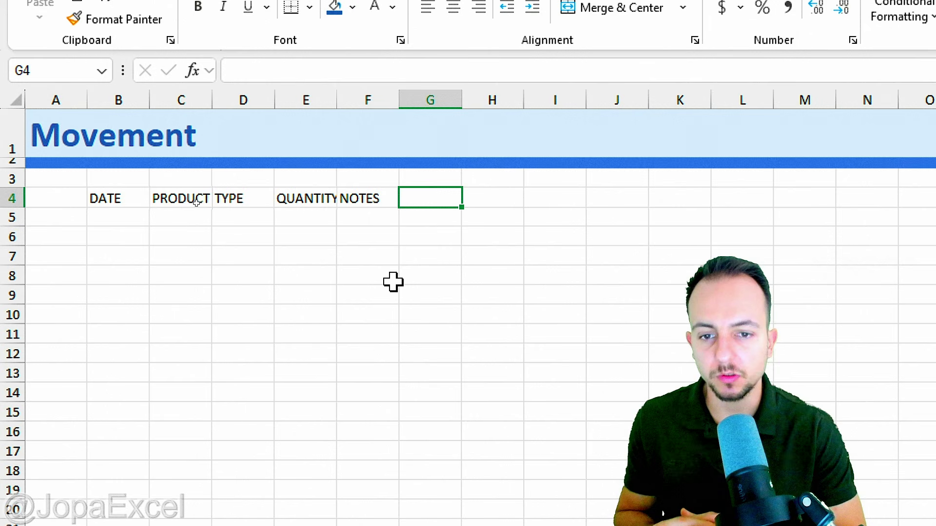
# Enter the date 01/01/2027 in B5 and widen columns B and C to fit their contents.
pyautogui.click(133, 215)
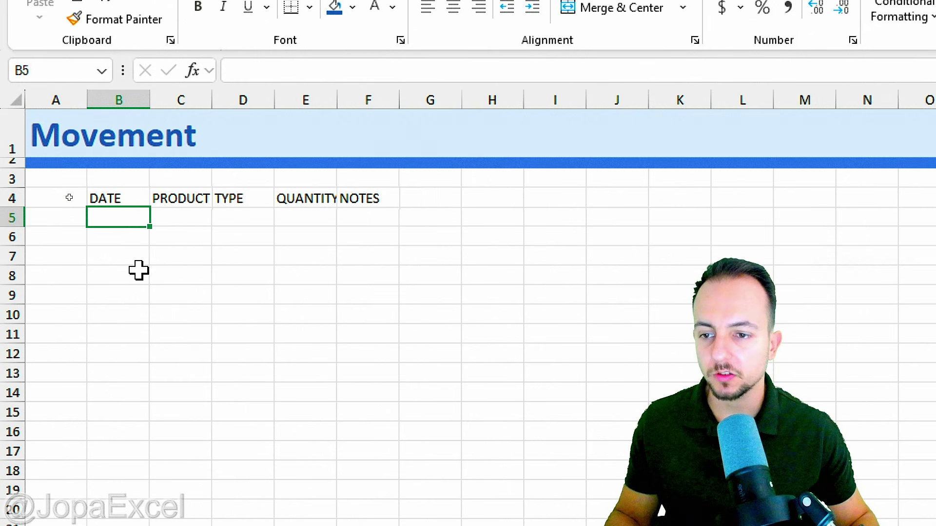
pyautogui.write('01/01/2027')
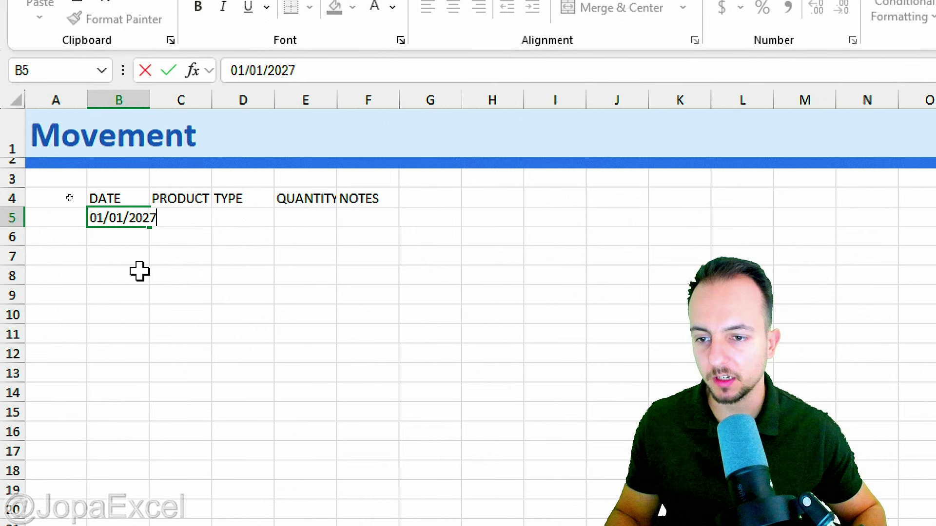
pyautogui.press('Return')
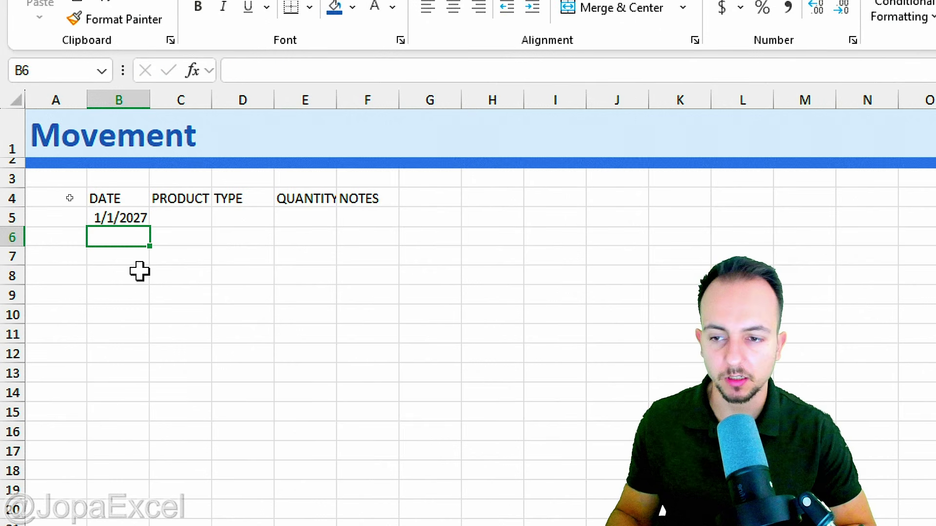
pyautogui.moveTo(150, 98); pyautogui.dragTo(166, 99)
pyautogui.moveTo(228, 103); pyautogui.dragTo(300, 105)
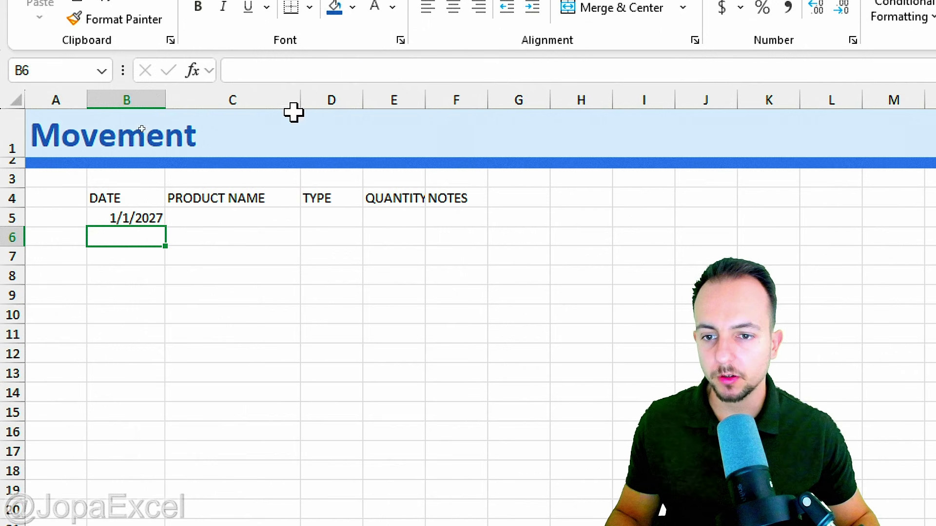
# Select C5 on the Movement sheet and review the Inventory sheet's PRODUCT NAME column as its list source.
pyautogui.click(265, 222)
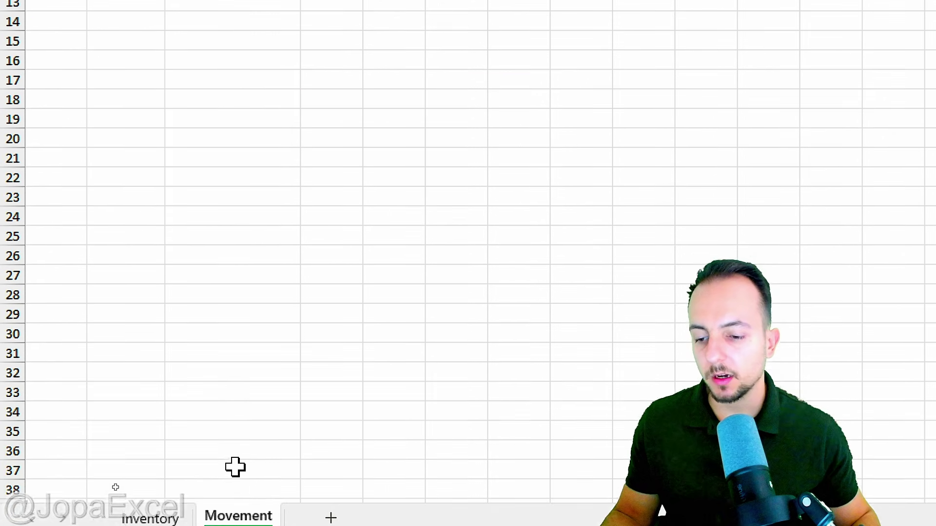
pyautogui.click(171, 492)
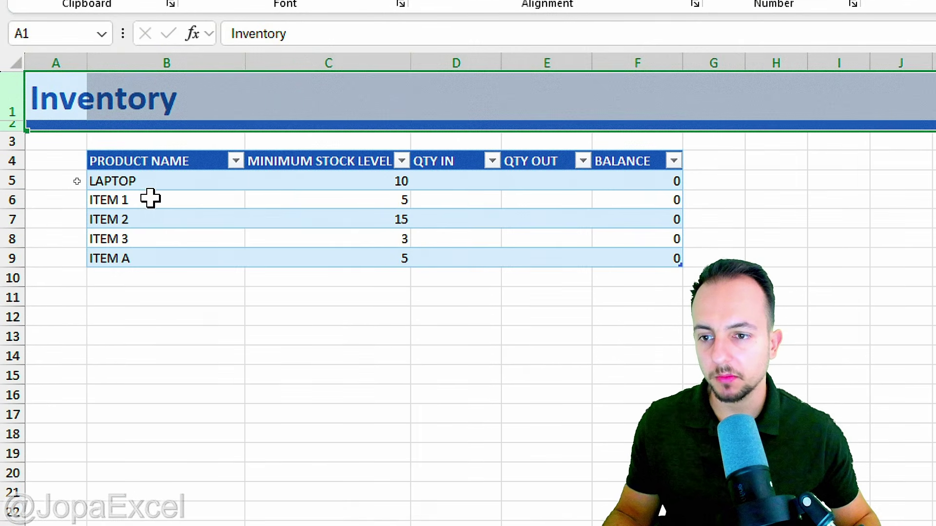
pyautogui.click(182, 164)
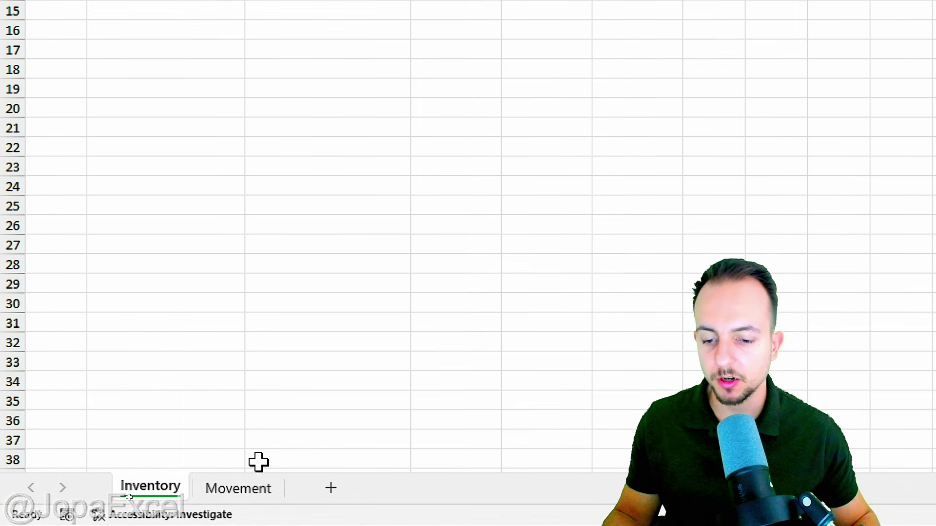
pyautogui.click(258, 485)
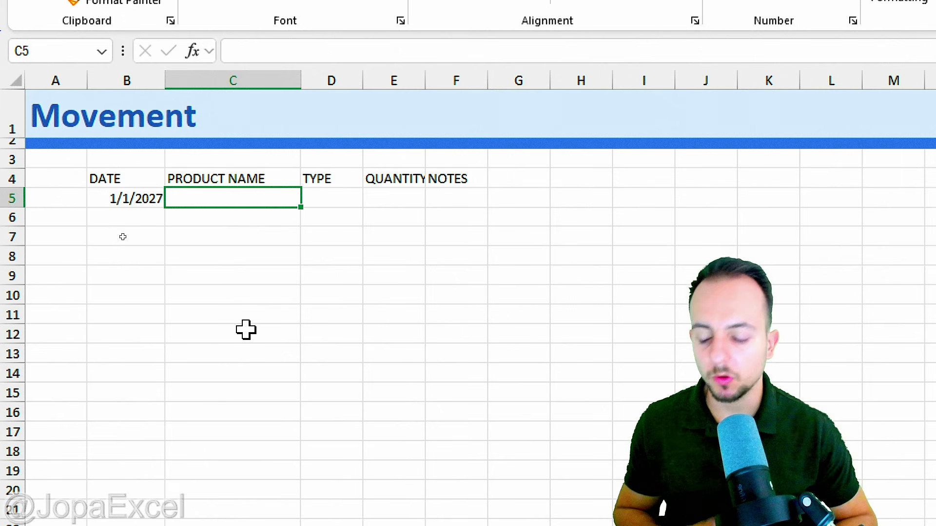
pyautogui.hotkey('ctrl', '2')
pyautogui.write('t')
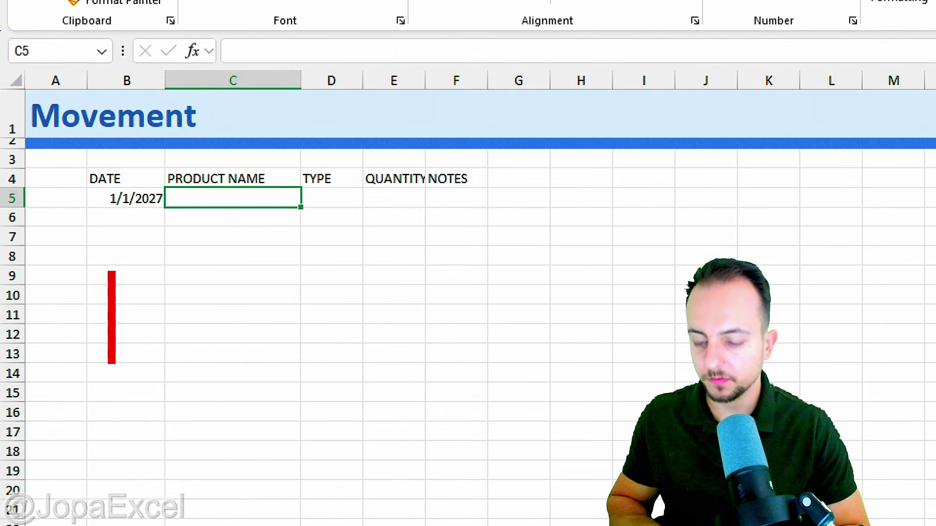
pyautogui.write('INDIRECT')
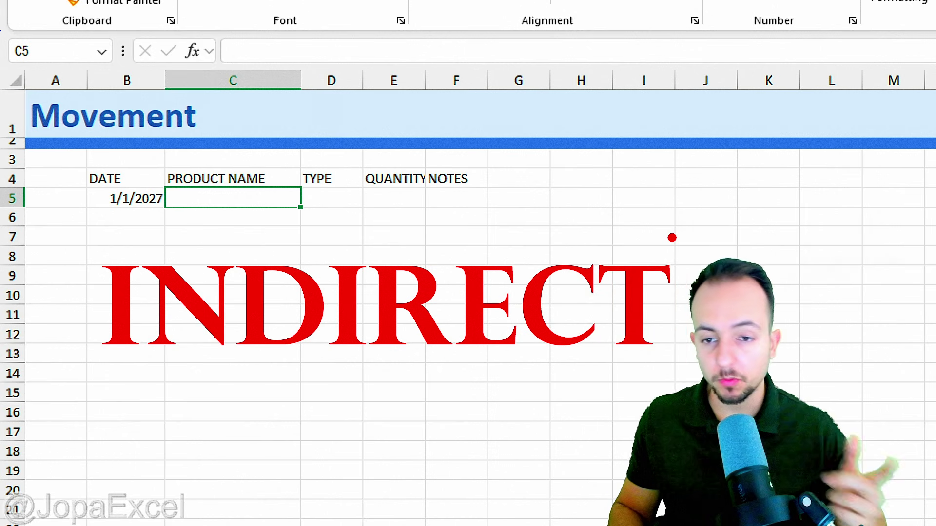
pyautogui.press('Escape')
# On the Inventory sheet, begin a temporary formula in B13 that references the product names in B5:B9.
pyautogui.click(146, 488)
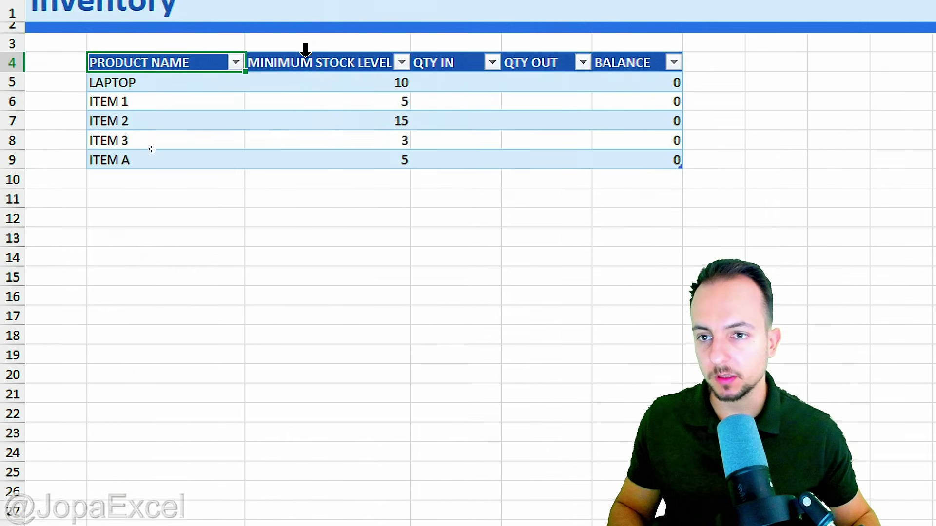
pyautogui.hotkey('ctrl', '2')
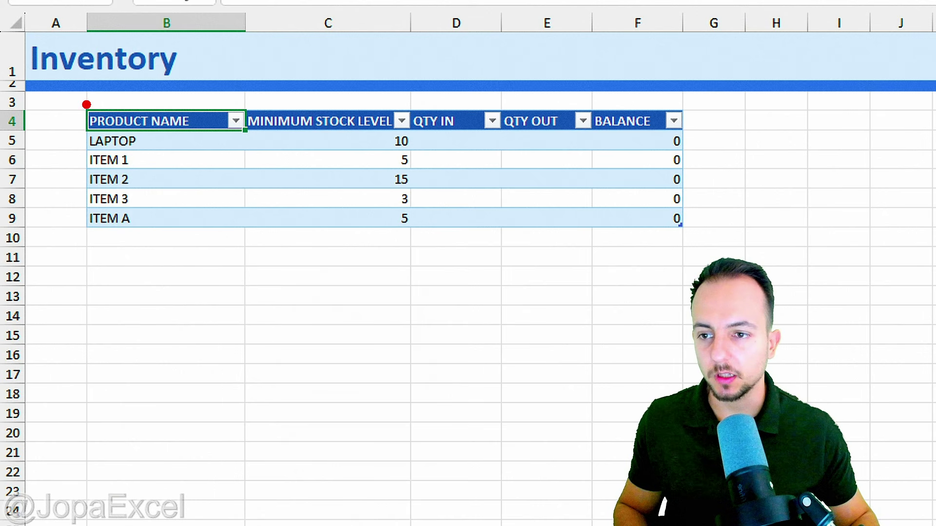
pyautogui.moveTo(67, 97); pyautogui.dragTo(251, 250)
pyautogui.moveTo(308, 307); pyautogui.dragTo(254, 256)
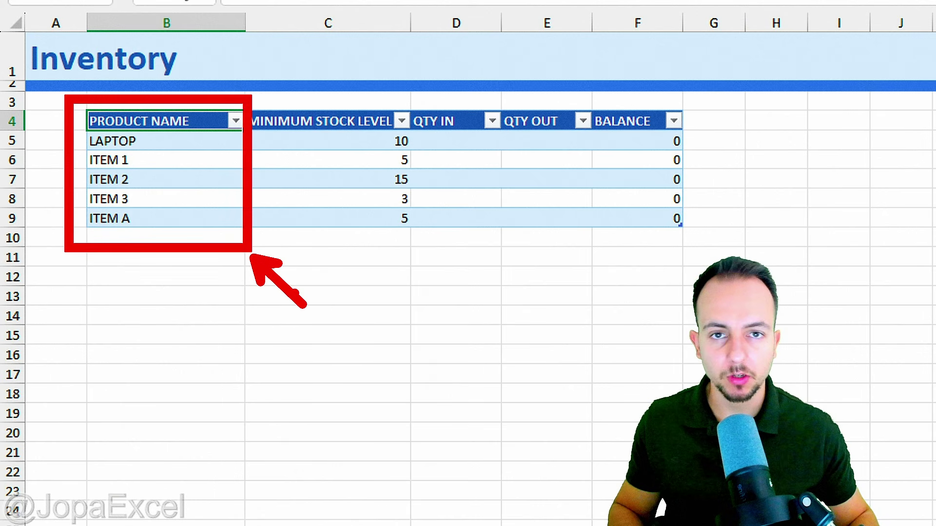
pyautogui.press('Escape')
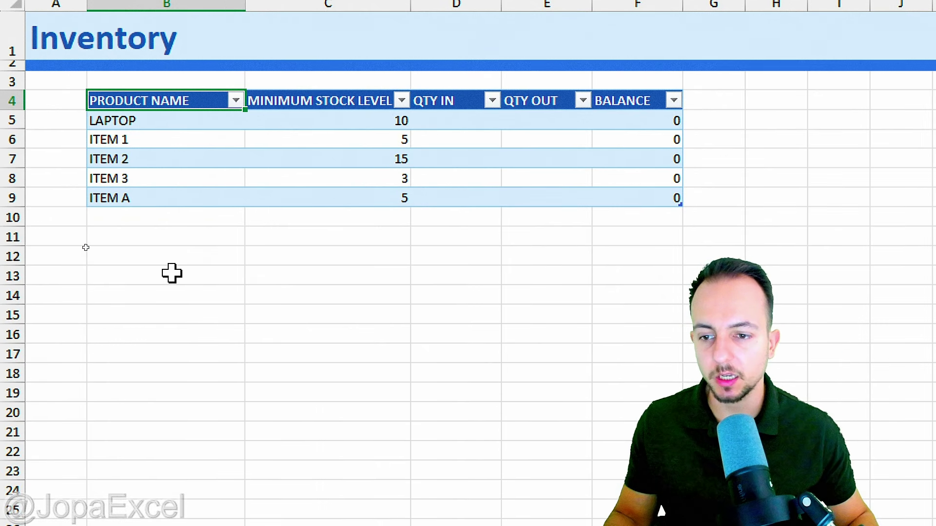
pyautogui.click(172, 376)
pyautogui.write('=')
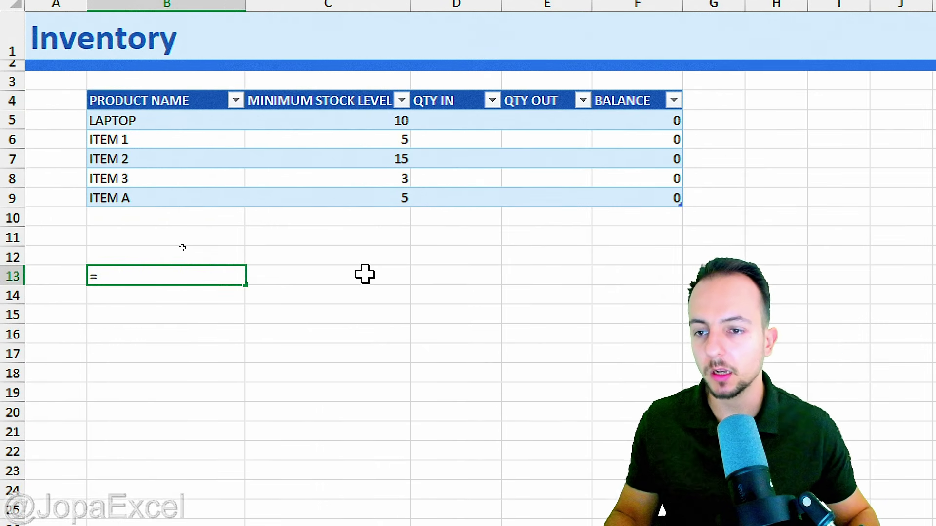
pyautogui.moveTo(175, 122); pyautogui.dragTo(173, 198)
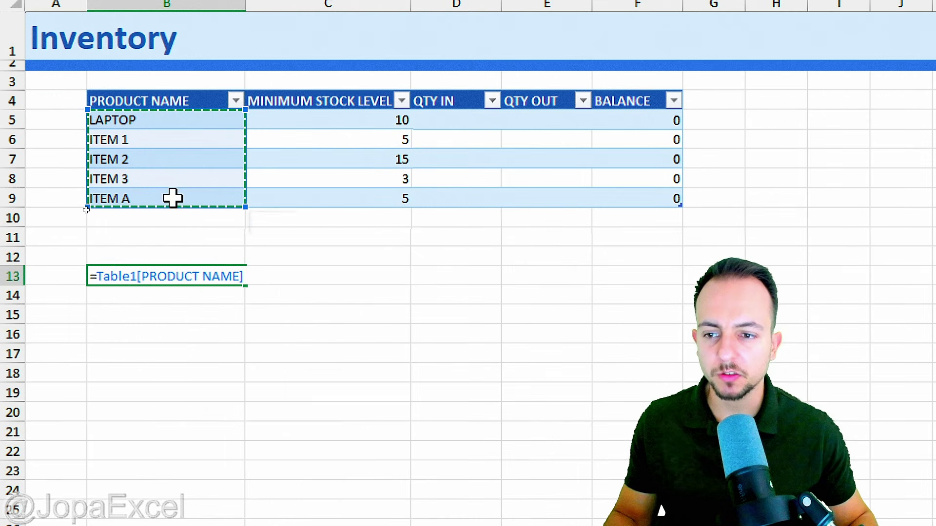
pyautogui.click(354, 259)
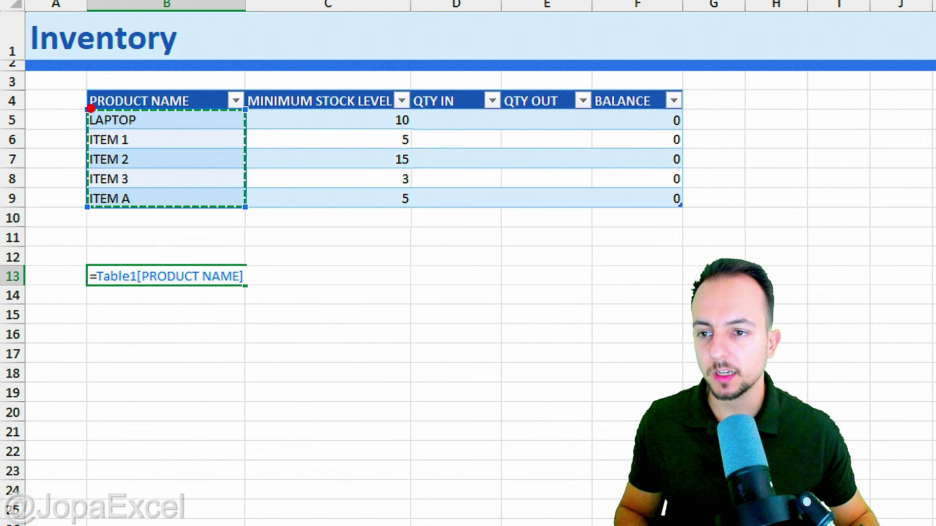
pyautogui.moveTo(72, 120); pyautogui.dragTo(67, 196)
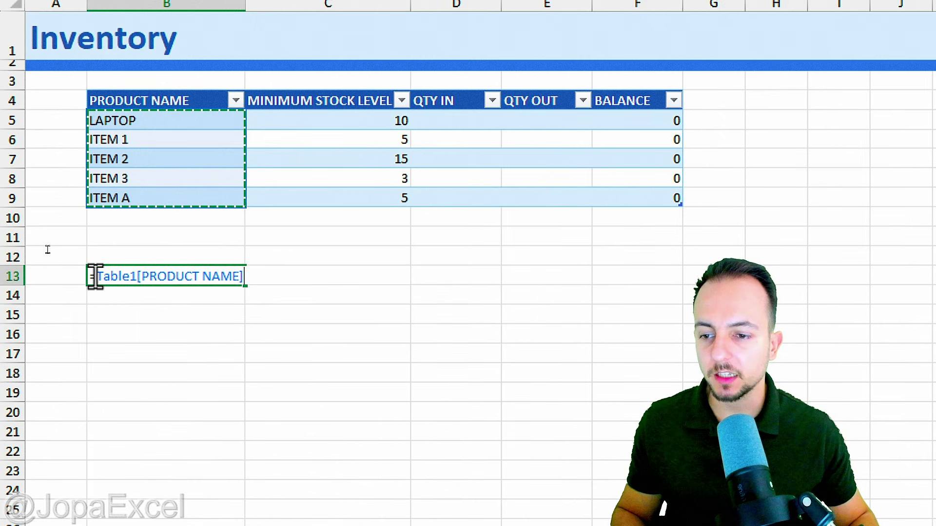
# Copy the reference Table1[PRODUCT NAME] from the formula in B13 and discard the cell entry.
pyautogui.moveTo(98, 276); pyautogui.dragTo(258, 284)
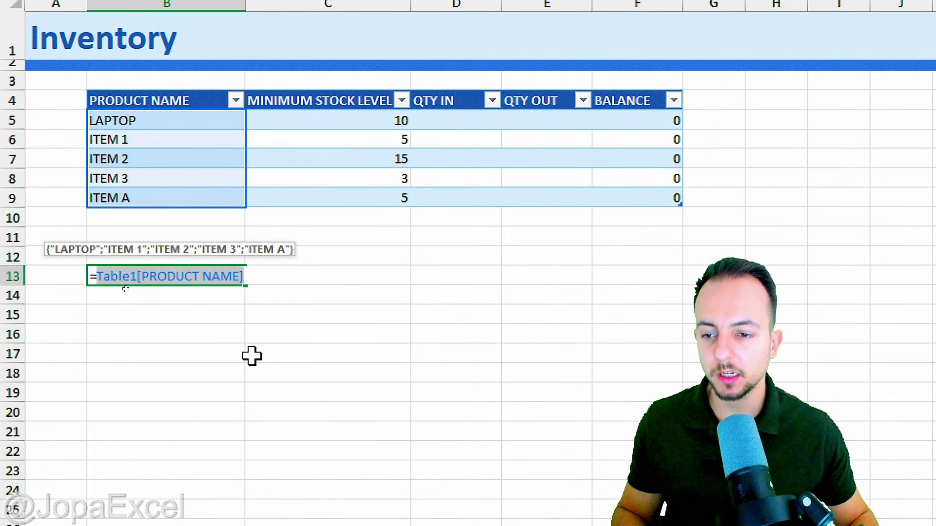
pyautogui.rightClick(230, 283)
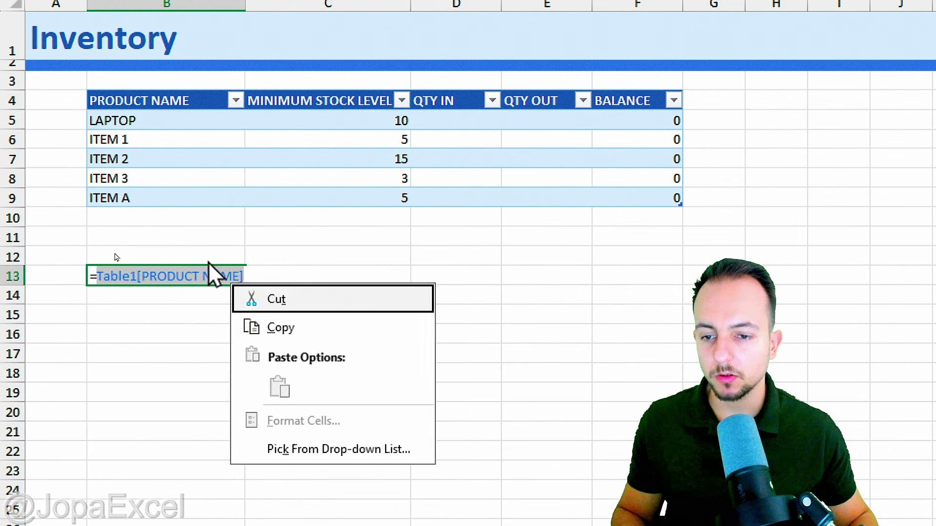
pyautogui.click(299, 335)
pyautogui.press('Escape')
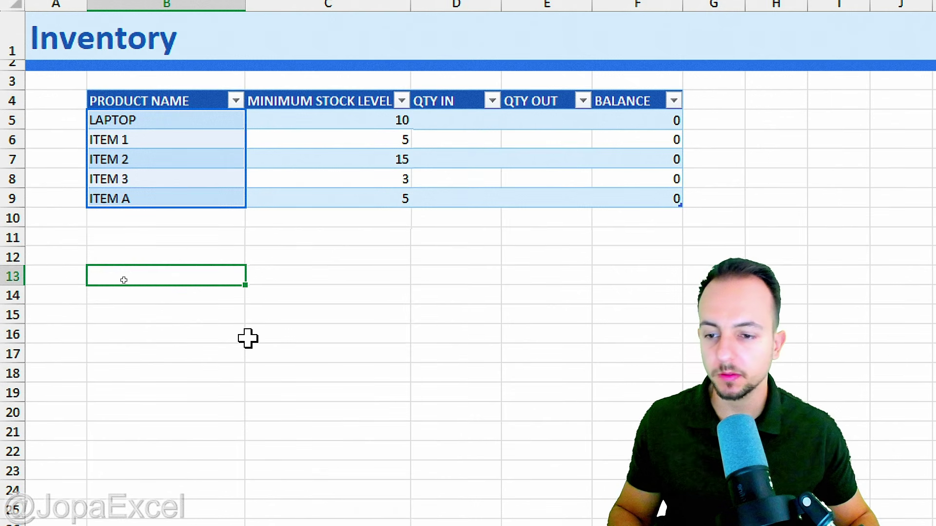
# Add a List data validation to C5 on the Movement sheet with the source =INDIRECT("Table1[PRODUCT NAME]").
pyautogui.click(239, 486)
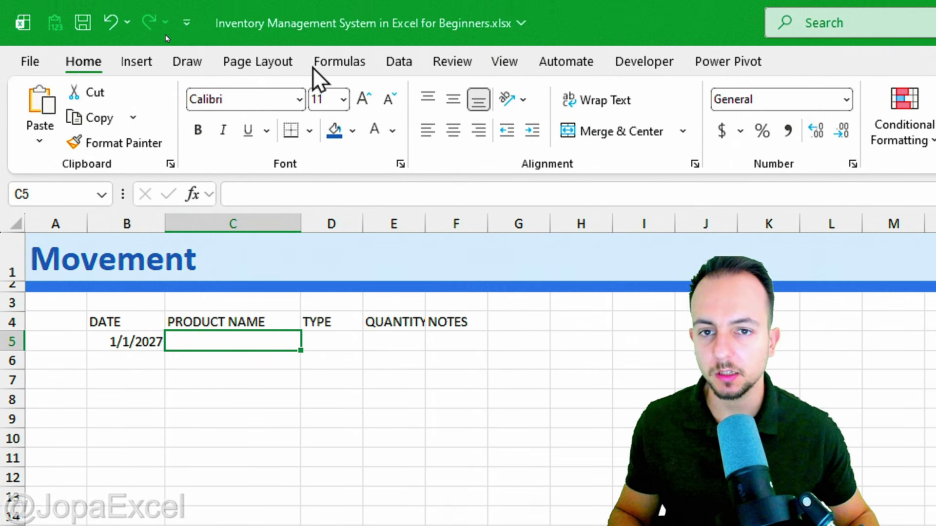
pyautogui.click(407, 65)
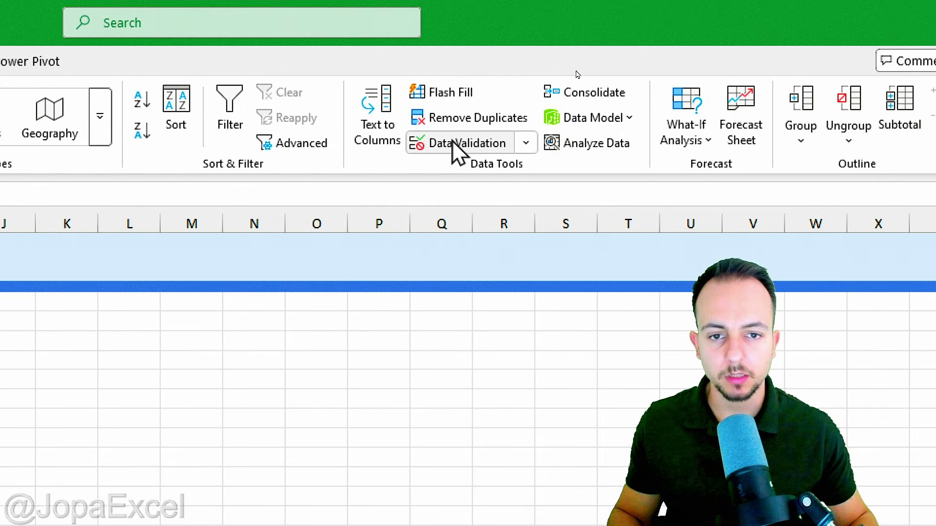
pyautogui.click(456, 142)
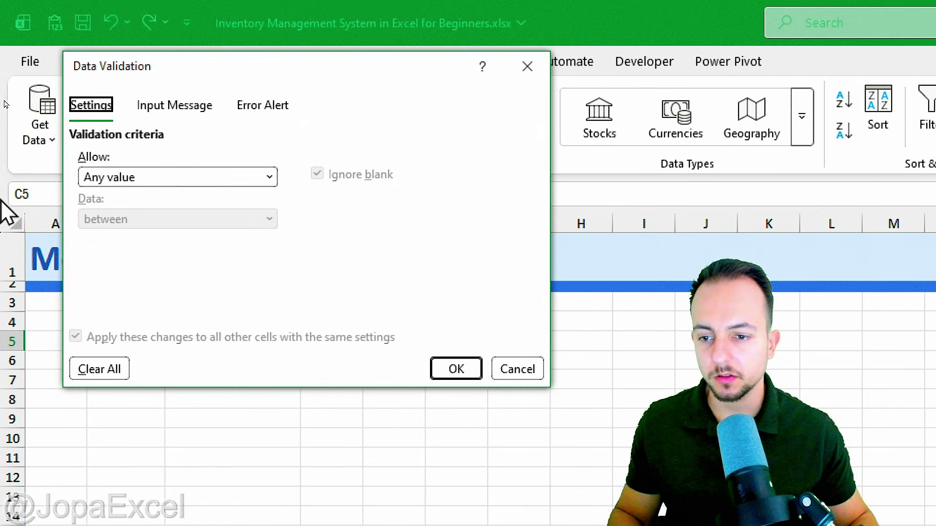
pyautogui.moveTo(180, 74); pyautogui.dragTo(439, 59)
pyautogui.click(416, 164)
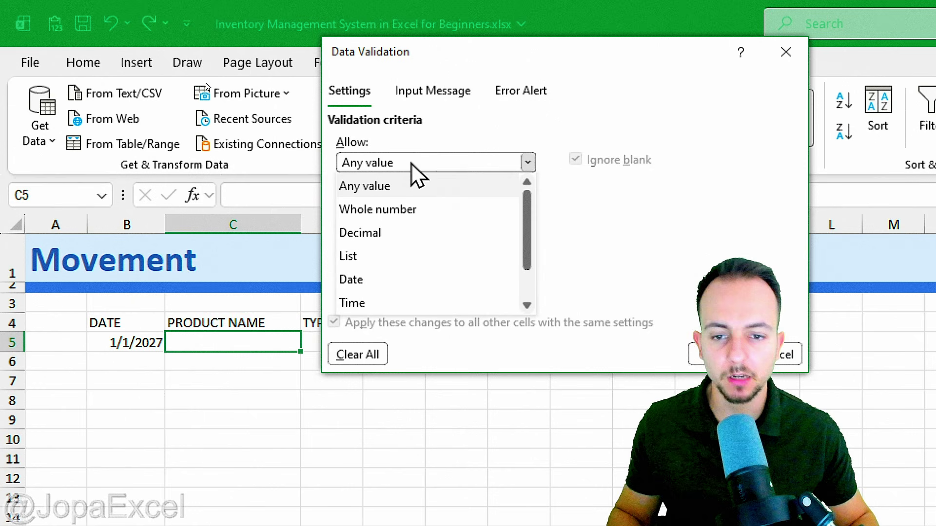
pyautogui.click(411, 254)
pyautogui.click(411, 249)
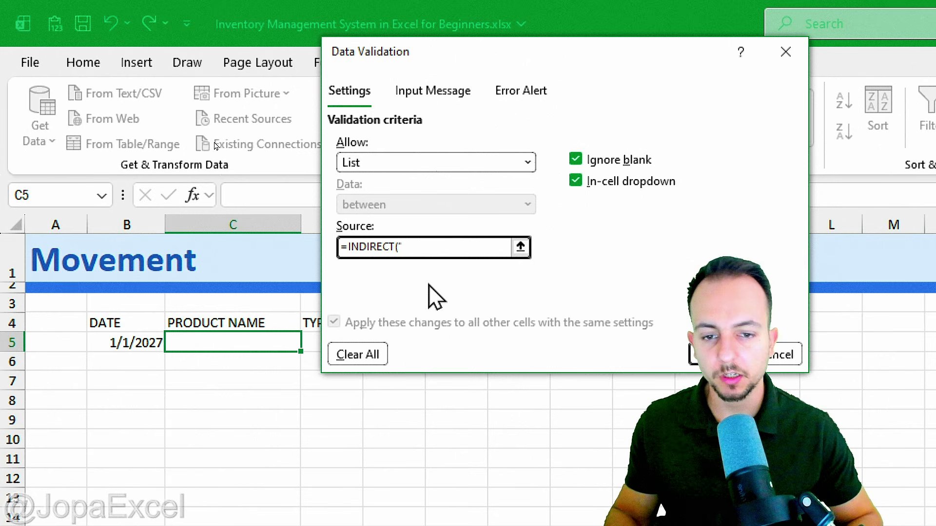
pyautogui.rightClick(426, 249)
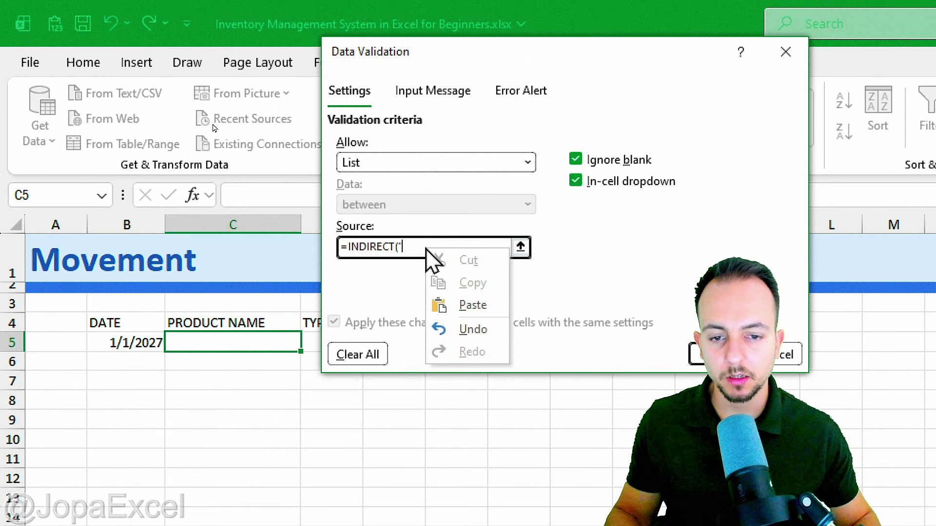
pyautogui.click(479, 312)
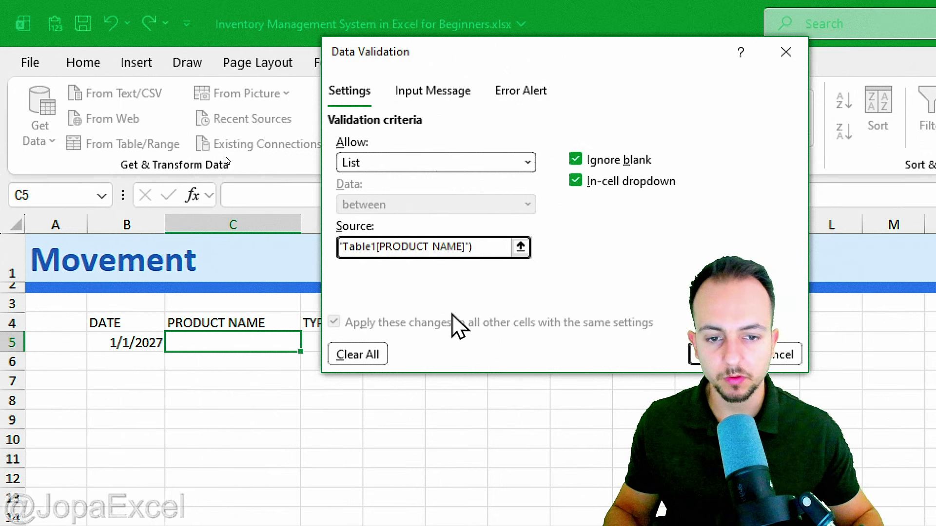
pyautogui.press('Return')
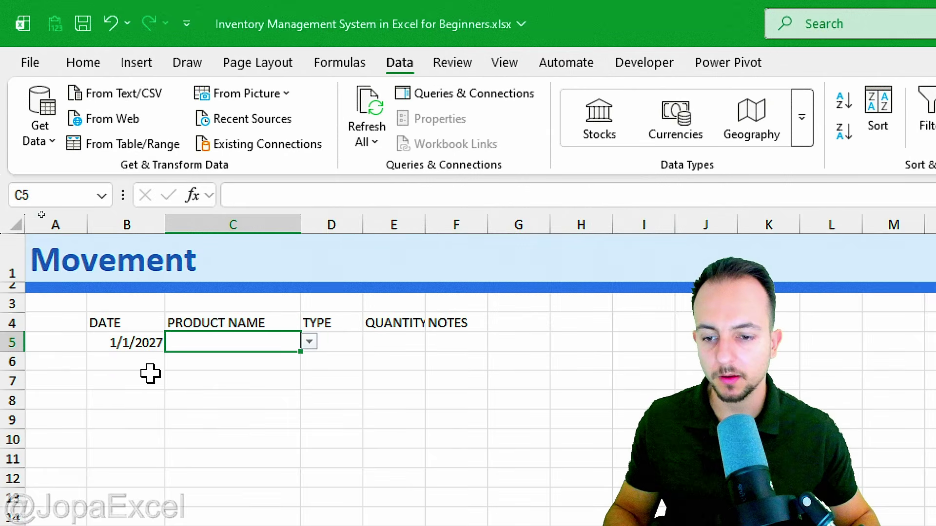
# Check the product drop-down list in C5, and add MONITOR in B10 below the last product on the Inventory sheet.
pyautogui.click(309, 260)
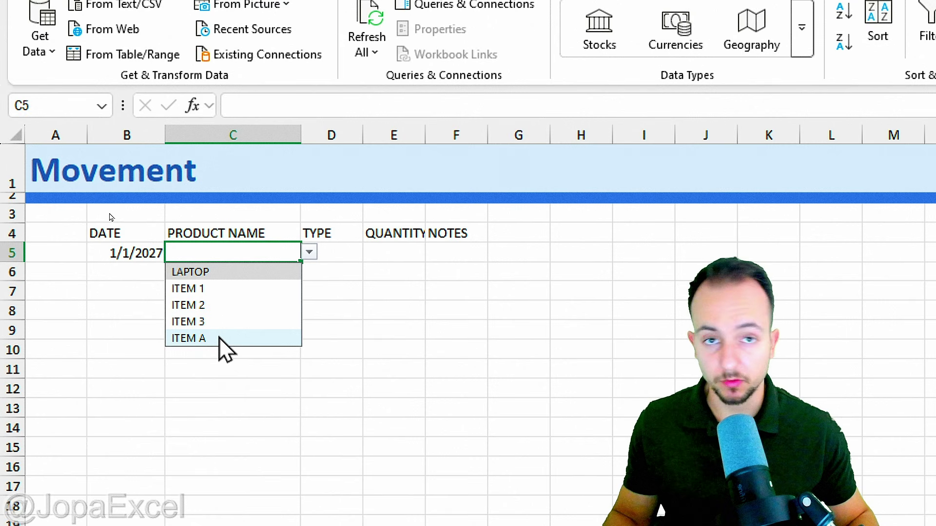
pyautogui.click(236, 251)
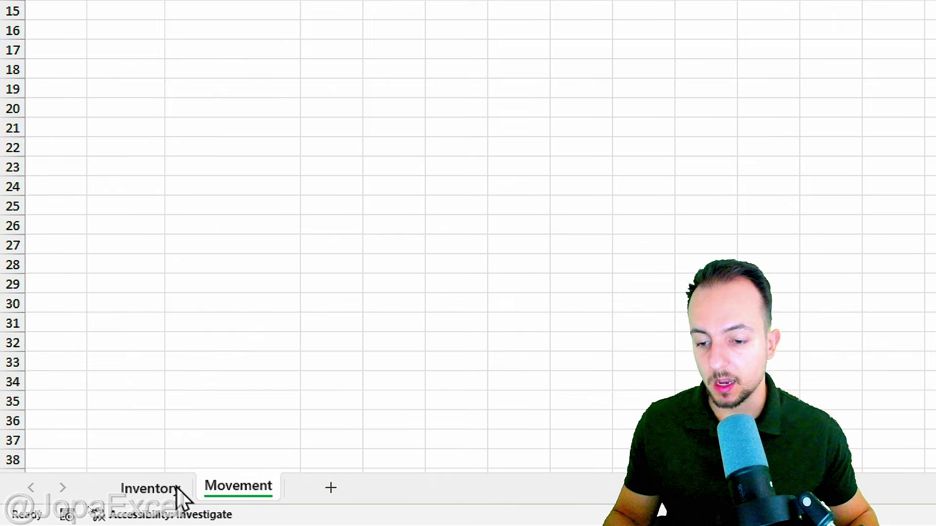
pyautogui.click(173, 494)
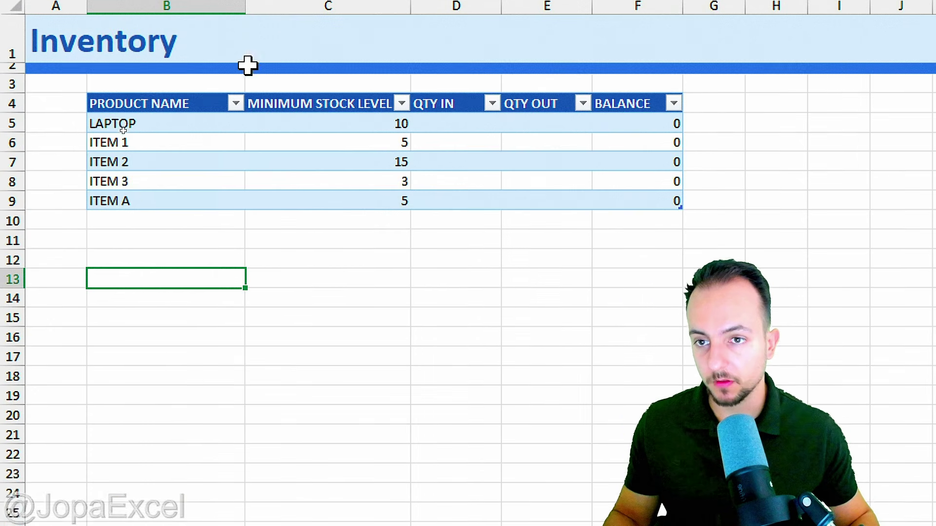
pyautogui.click(165, 273)
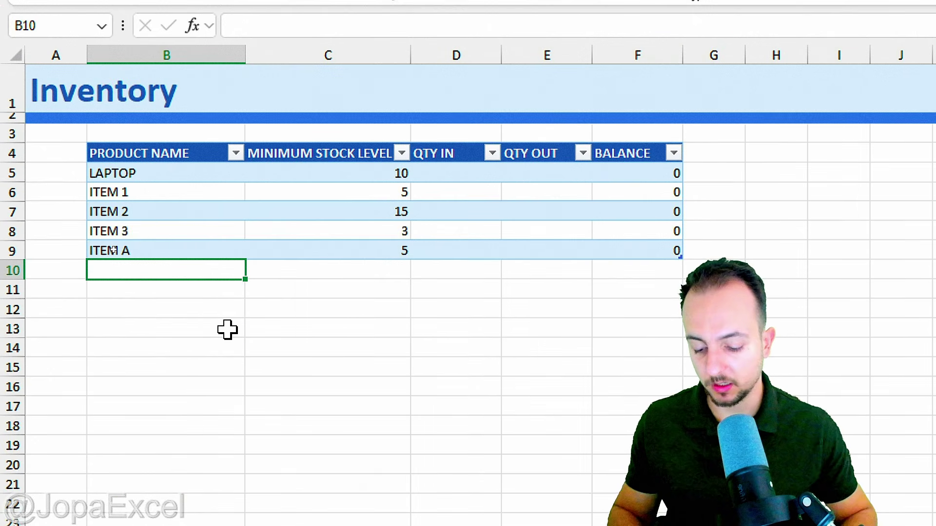
pyautogui.write('MONITOR')
pyautogui.press('Return')
pyautogui.press('Up')
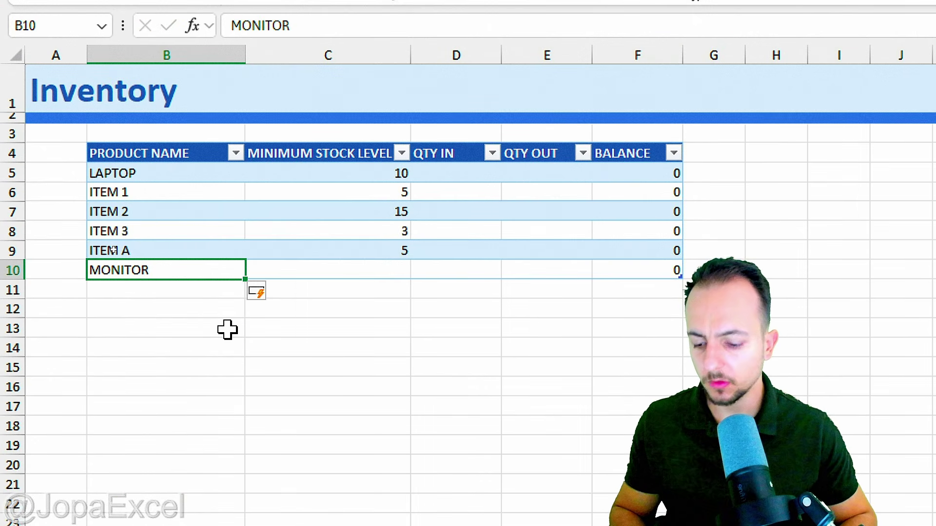
# Change the product name in B10 to 4K MONITOR.
pyautogui.press('F2')
pyautogui.press('Home')
pyautogui.write('4K')
pyautogui.press('Return')
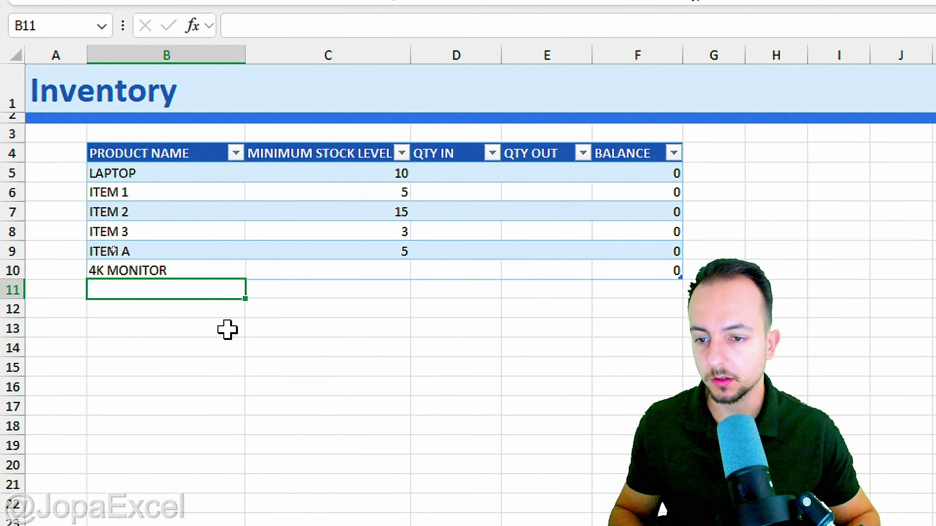
pyautogui.click(227, 329)
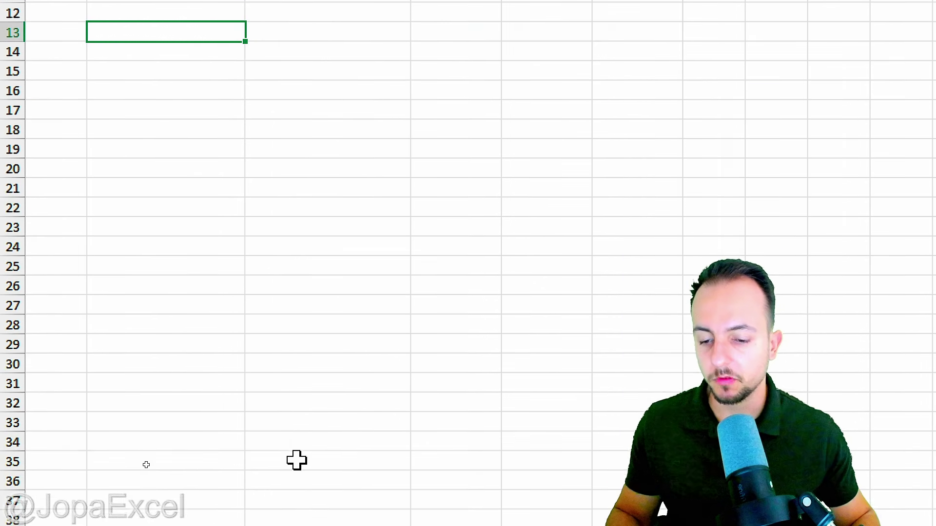
# On the Movement sheet, choose LAPTOP from the product drop-down list in C5.
pyautogui.click(236, 487)
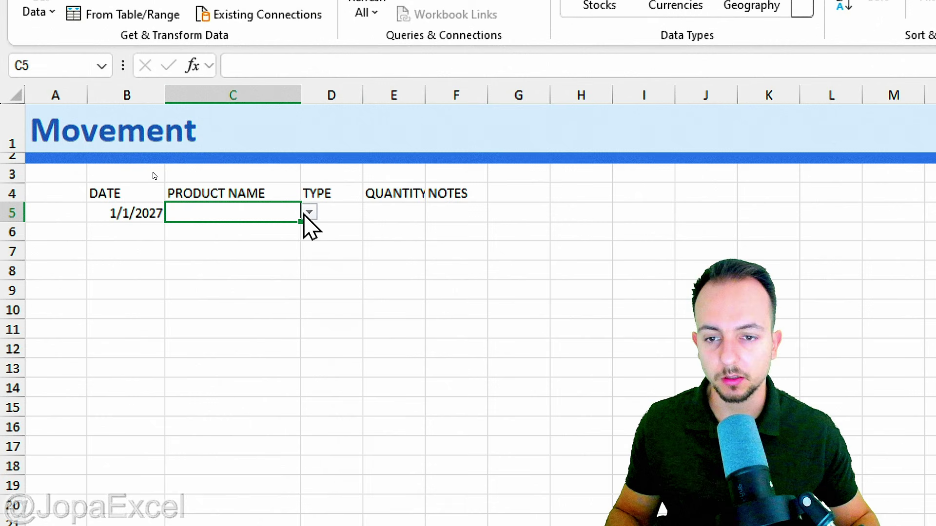
pyautogui.click(307, 215)
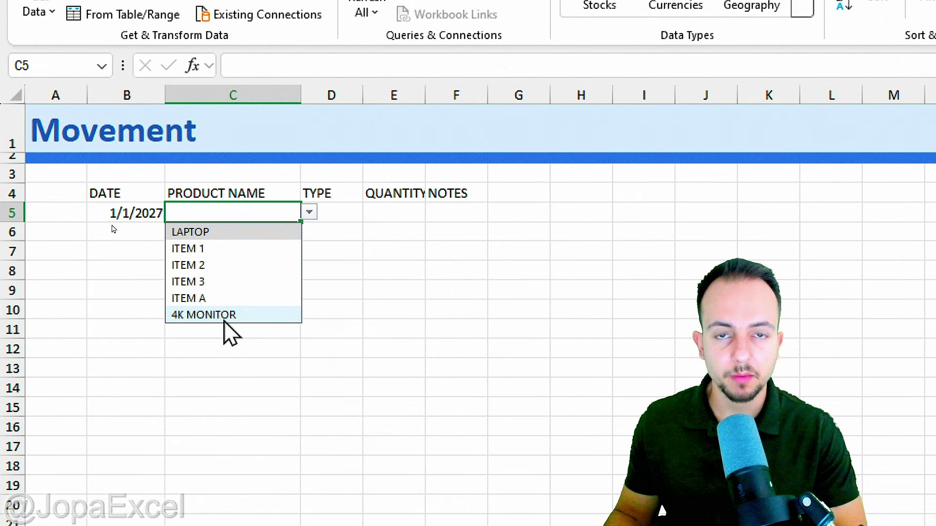
pyautogui.click(249, 232)
# Add a List data validation to the TYPE cell D5 with the source IN,OUT.
pyautogui.click(349, 209)
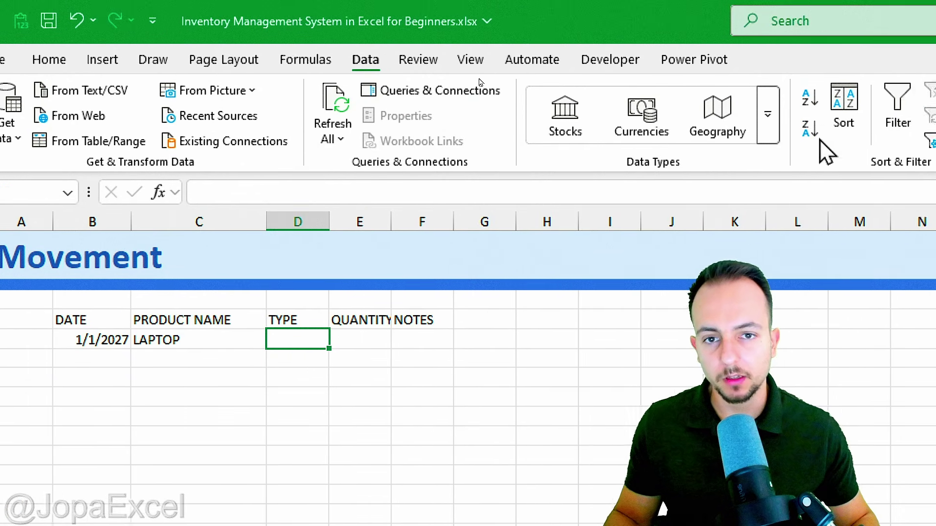
pyautogui.click(441, 145)
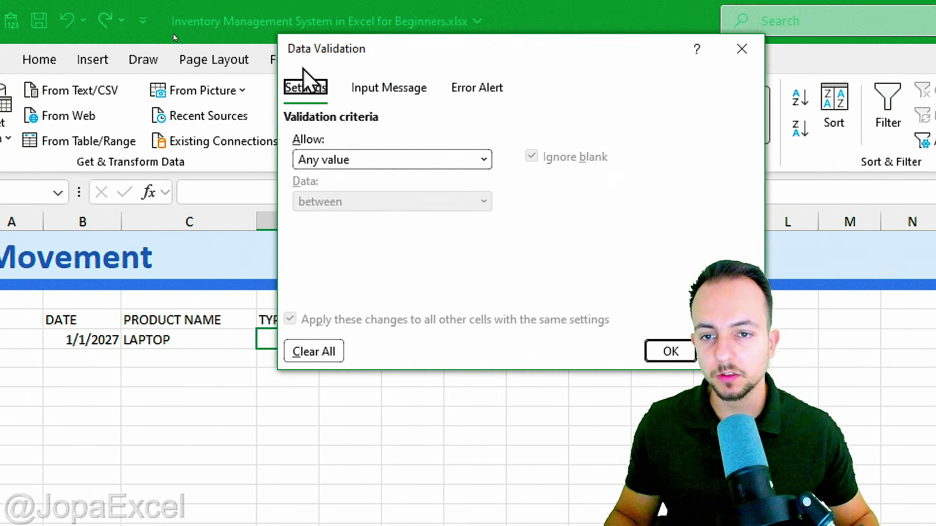
pyautogui.click(456, 178)
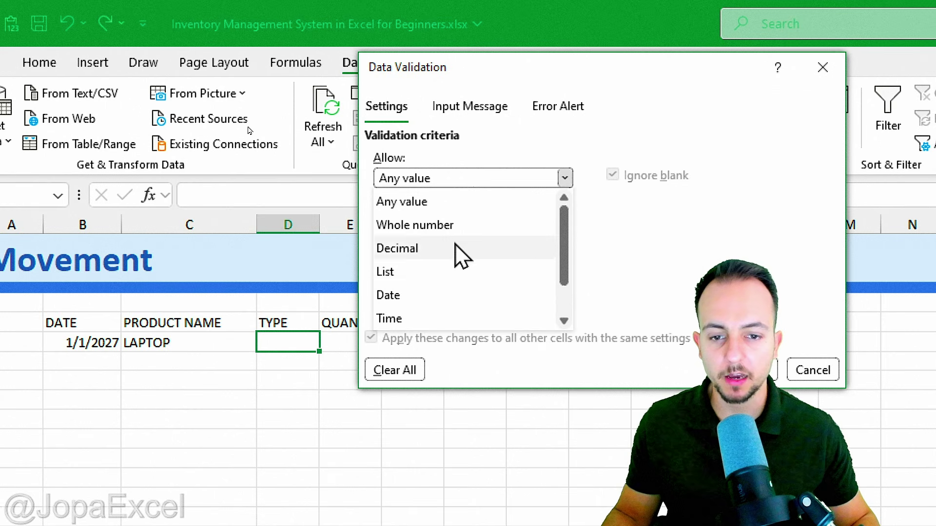
pyautogui.click(449, 271)
pyautogui.click(443, 262)
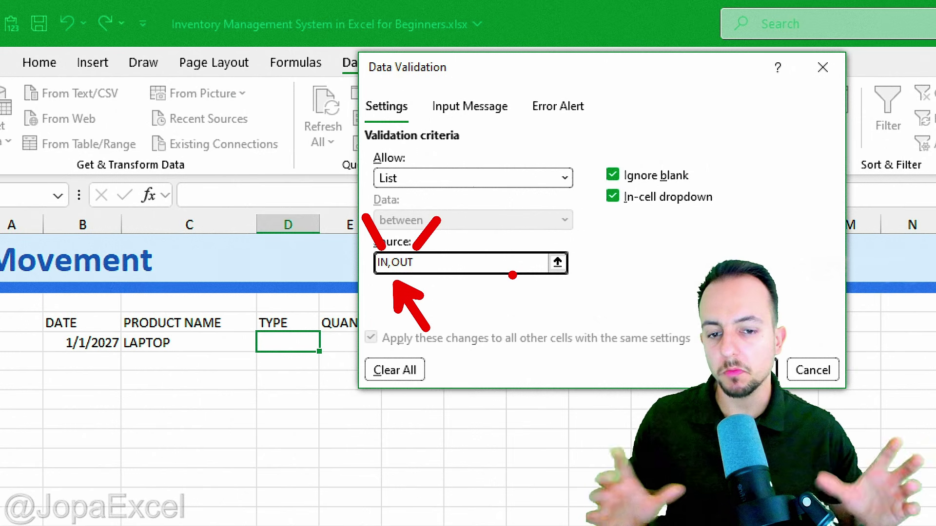
pyautogui.press('Escape')
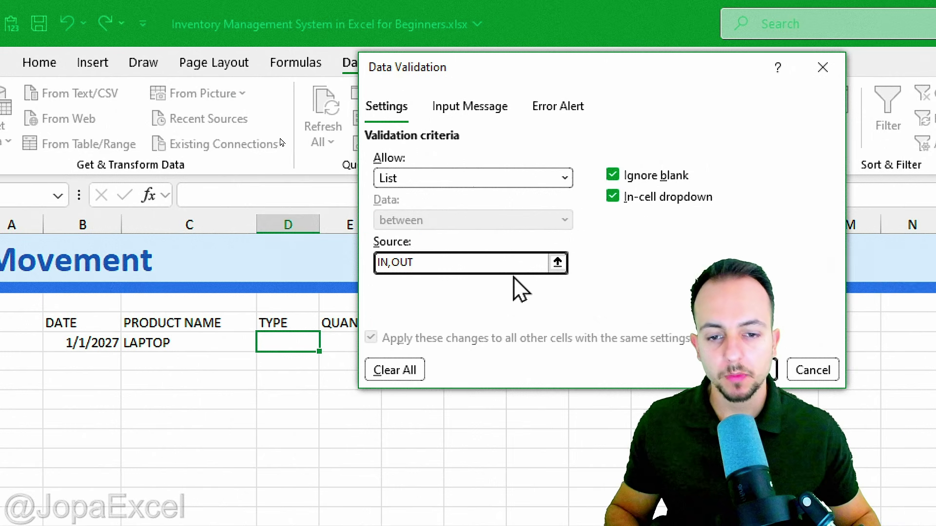
pyautogui.press('Return')
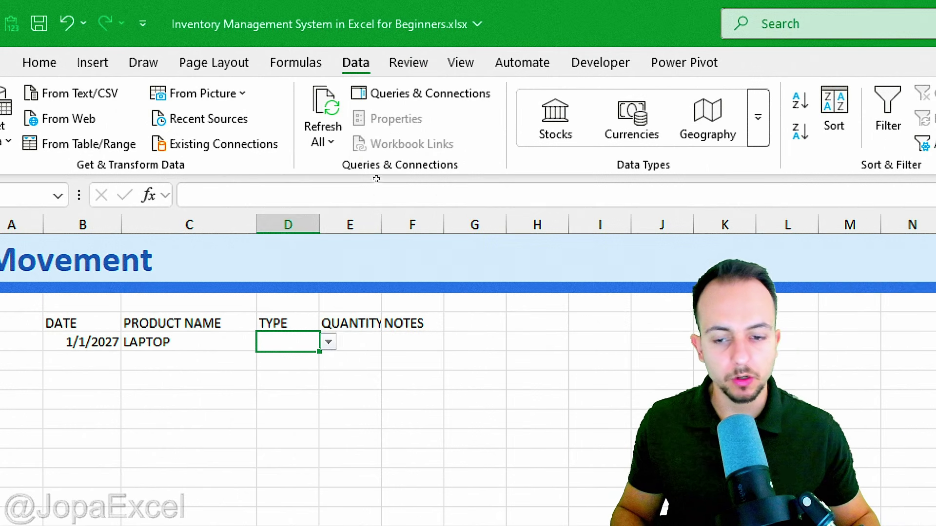
# Test the TYPE drop-down list in D5 by switching between IN and OUT, finishing on IN.
pyautogui.click(328, 343)
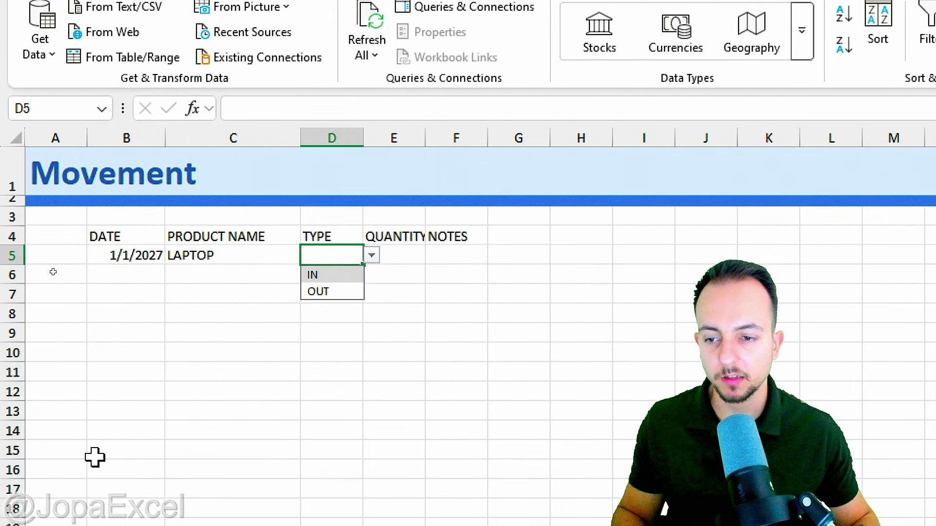
pyautogui.click(341, 277)
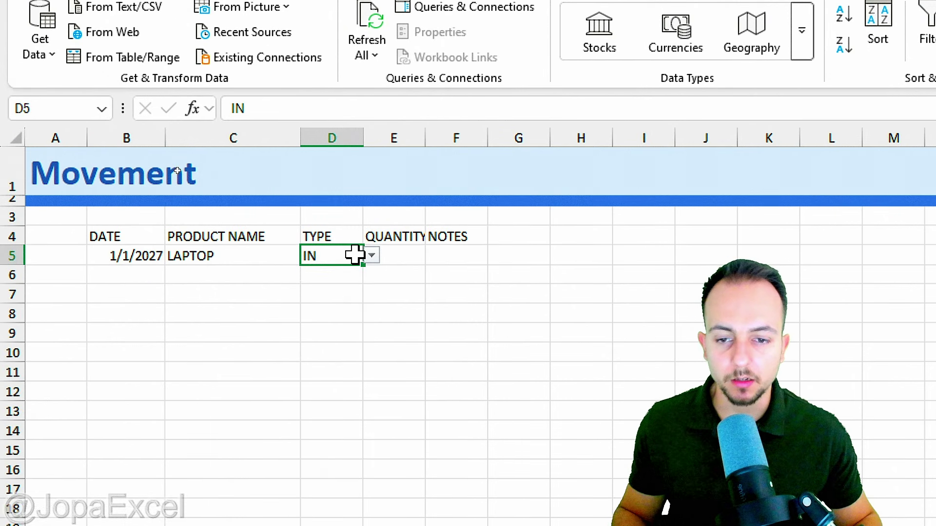
pyautogui.click(371, 255)
pyautogui.click(346, 291)
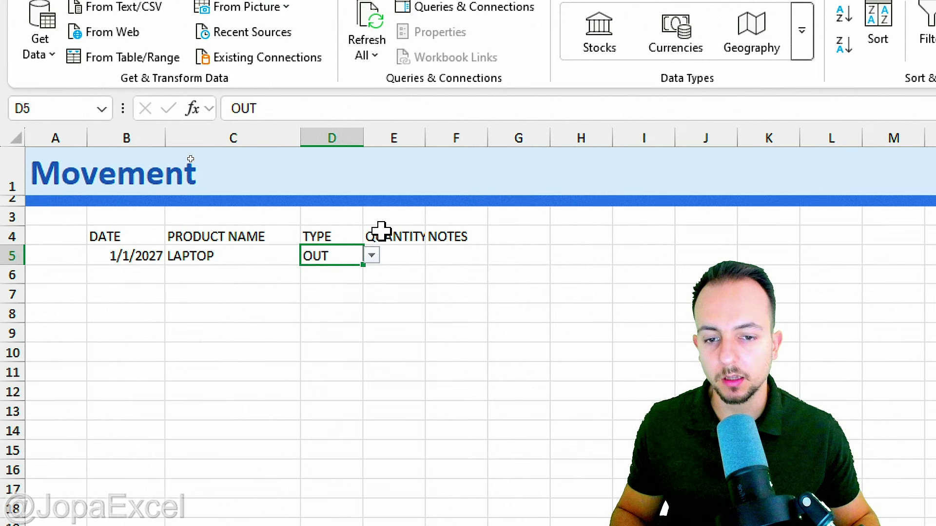
pyautogui.click(371, 255)
pyautogui.click(341, 276)
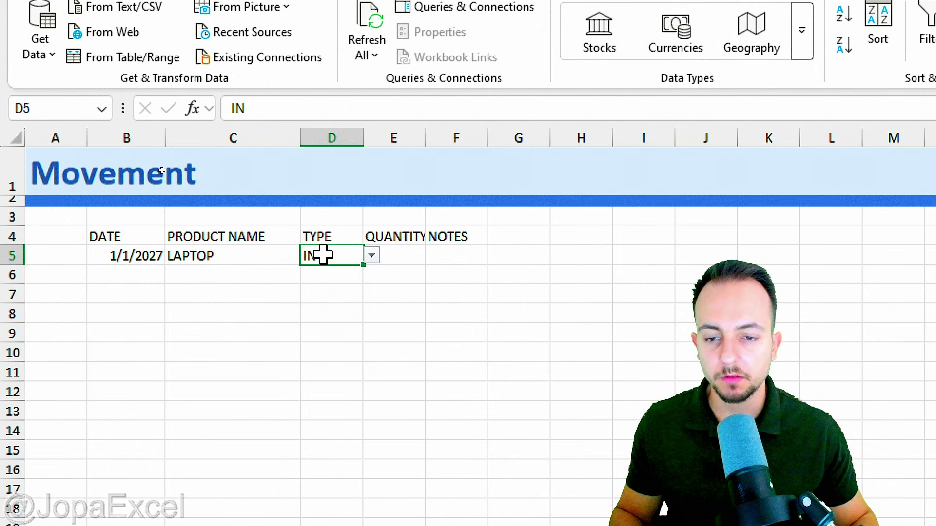
pyautogui.click(371, 256)
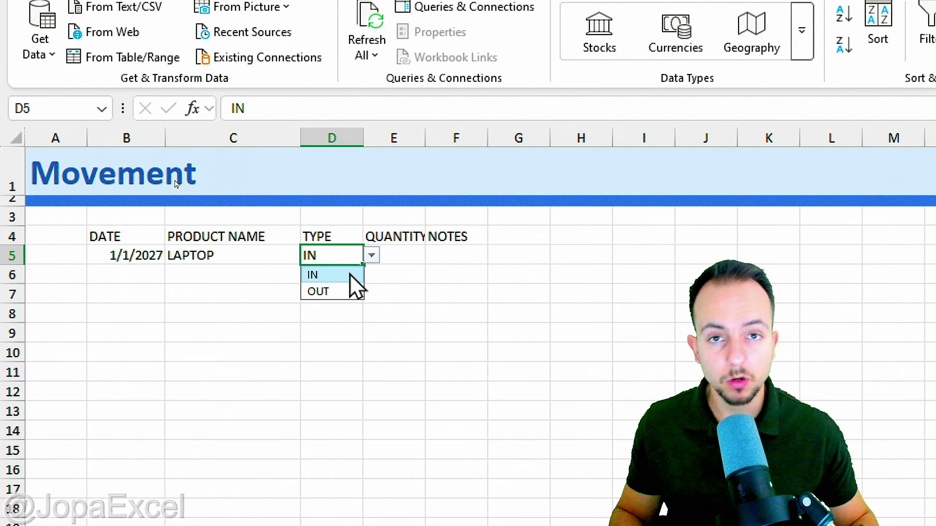
pyautogui.click(345, 294)
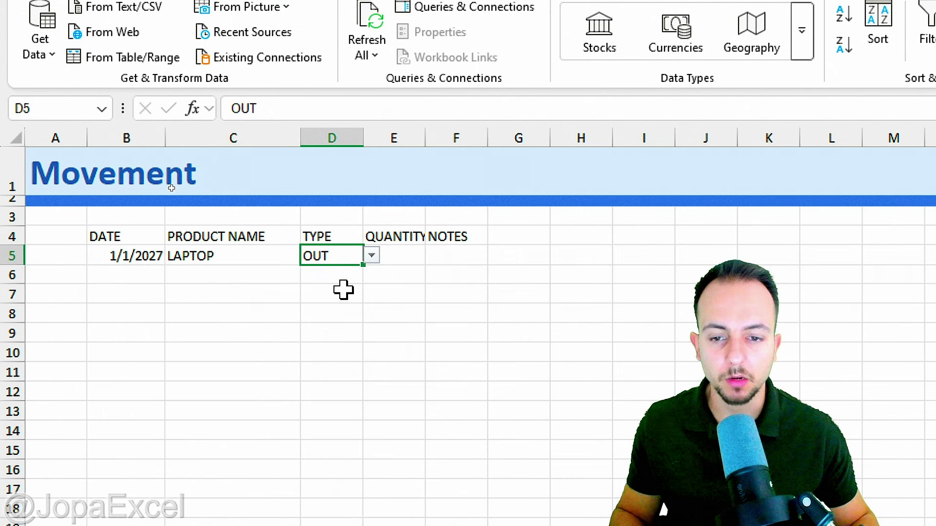
pyautogui.click(371, 256)
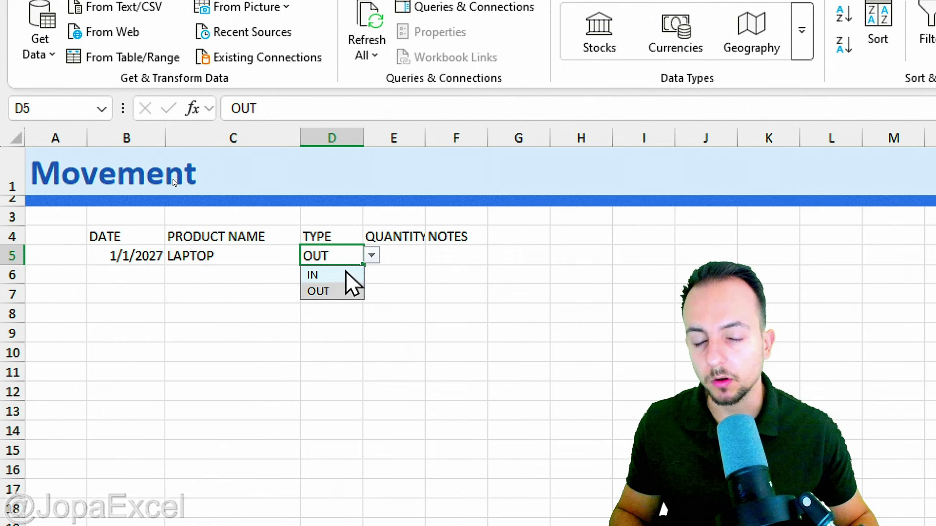
pyautogui.click(347, 274)
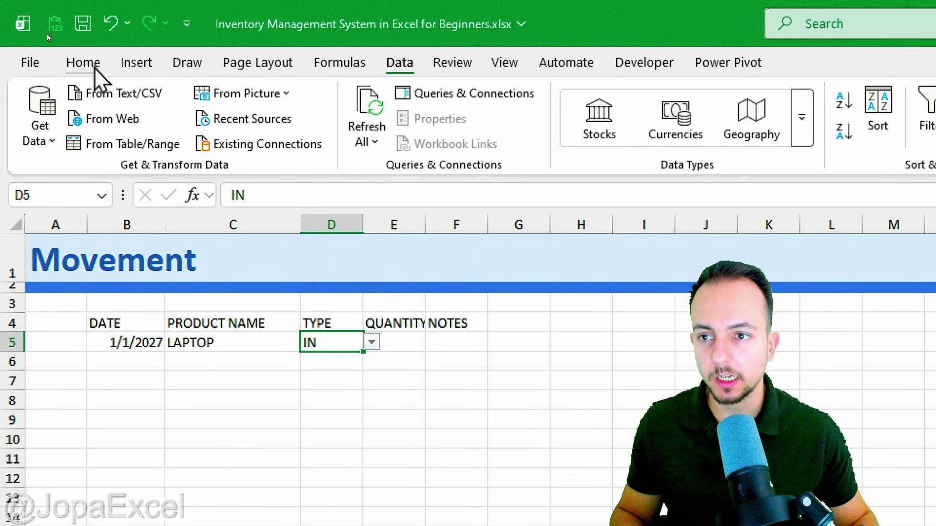
# Start an Equal To conditional formatting rule on D5 for the value IN.
pyautogui.click(72, 43)
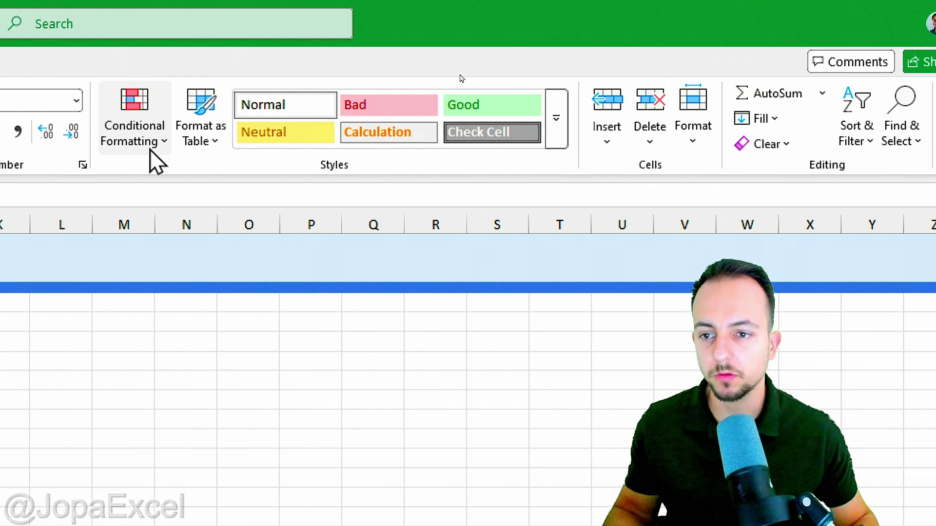
pyautogui.click(368, 147)
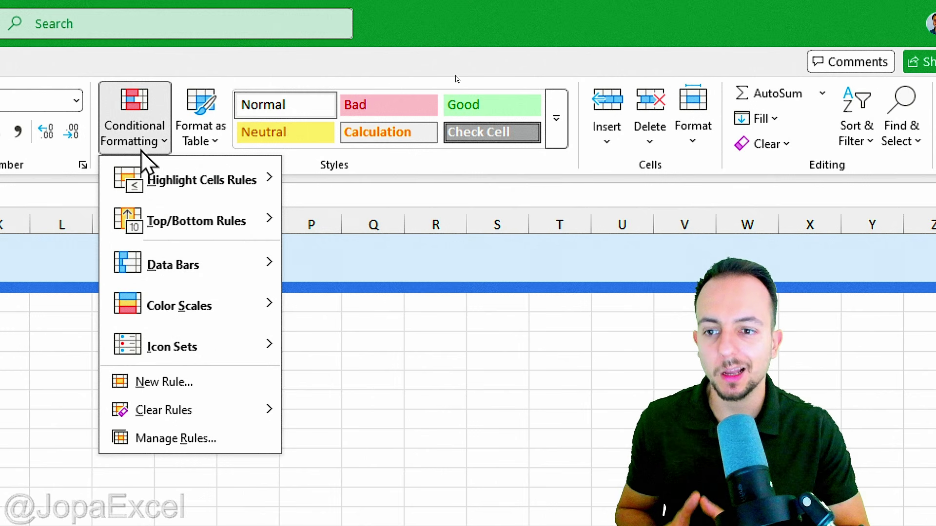
pyautogui.moveTo(170, 178)
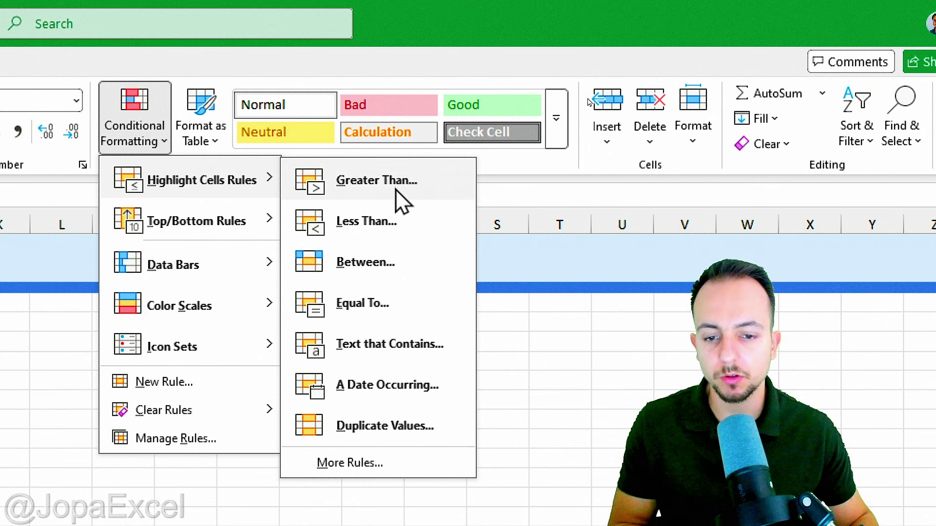
pyautogui.click(421, 314)
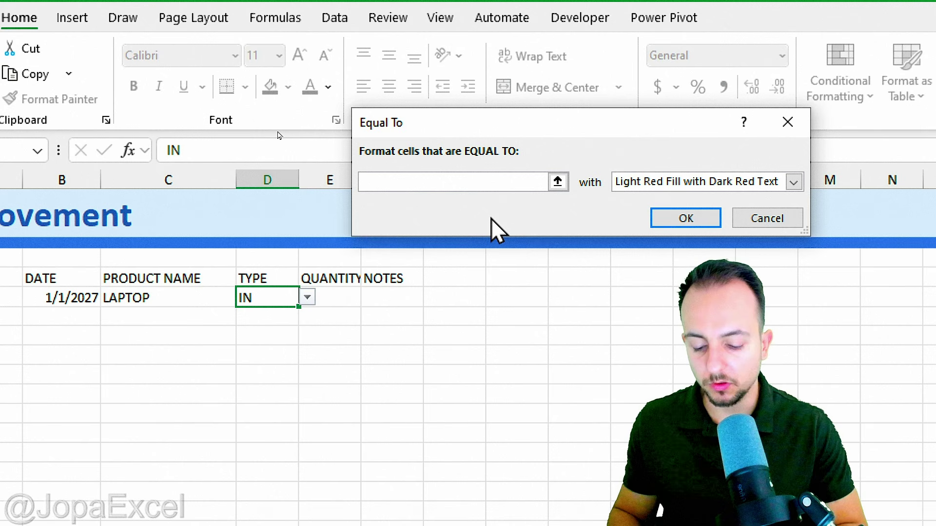
pyautogui.write('IN')
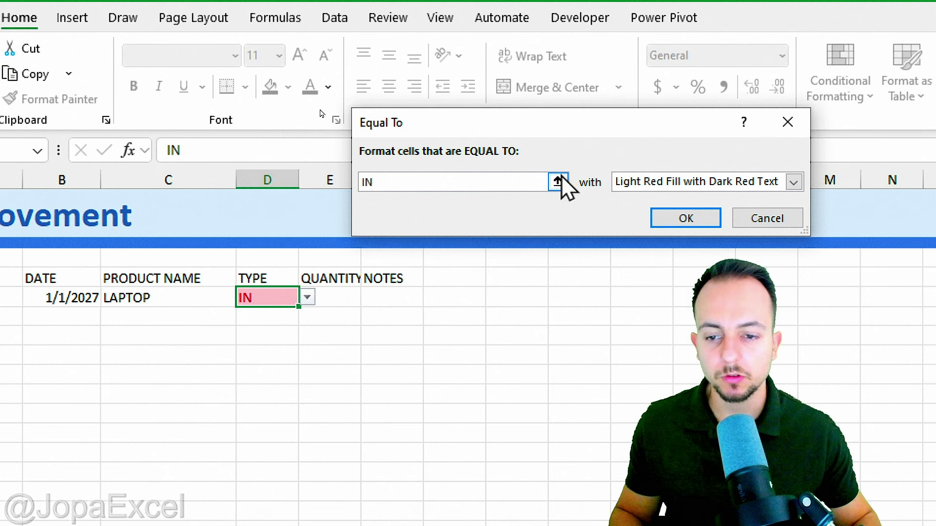
# Open a custom format for the IN rule on D5 and choose the dark blue-gray theme color for its font.
pyautogui.click(644, 185)
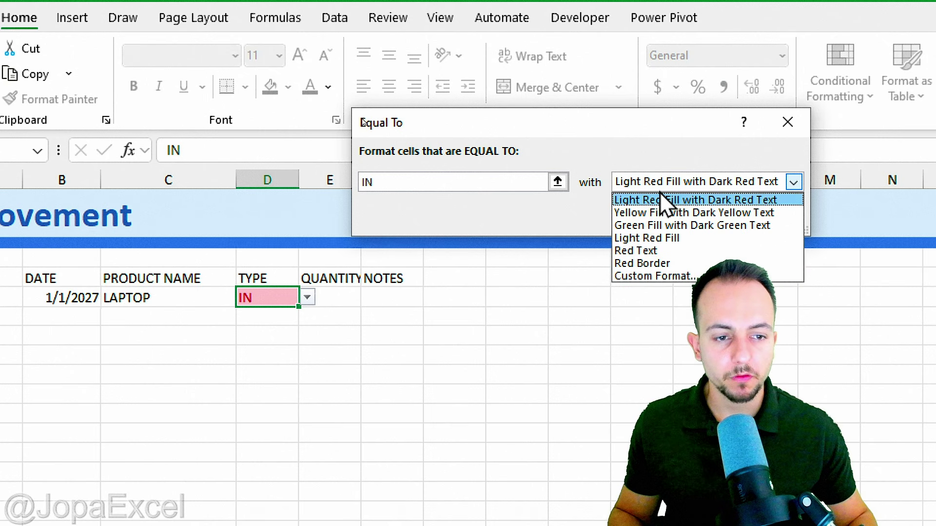
pyautogui.click(619, 155)
pyautogui.moveTo(618, 122); pyautogui.dragTo(382, 90)
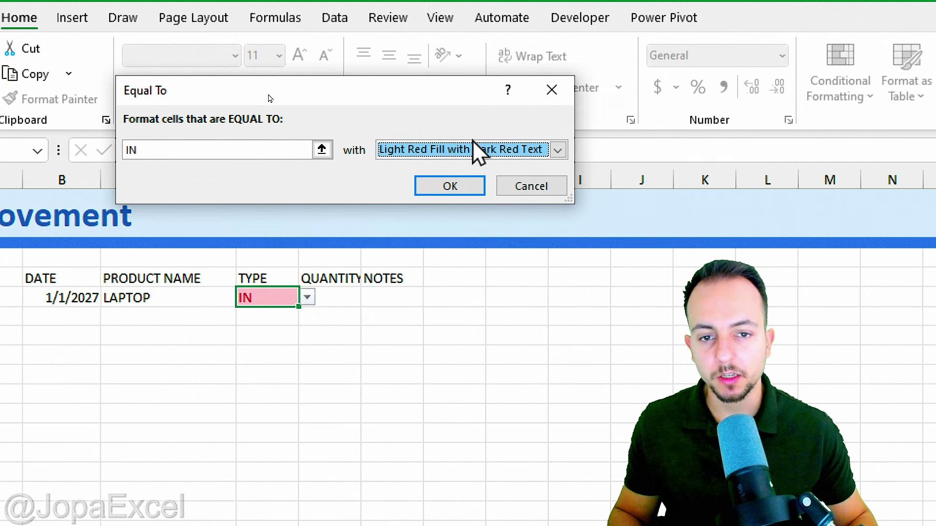
pyautogui.click(474, 150)
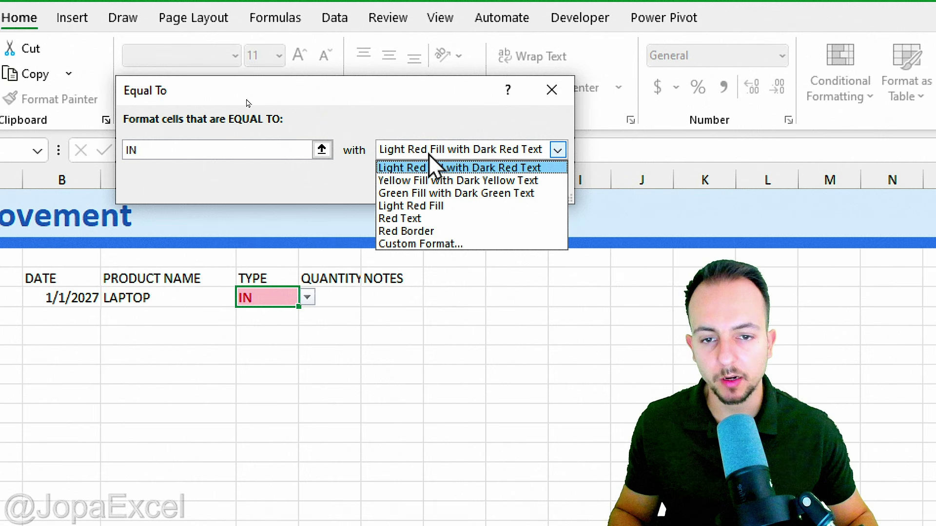
pyautogui.click(361, 184)
pyautogui.click(458, 151)
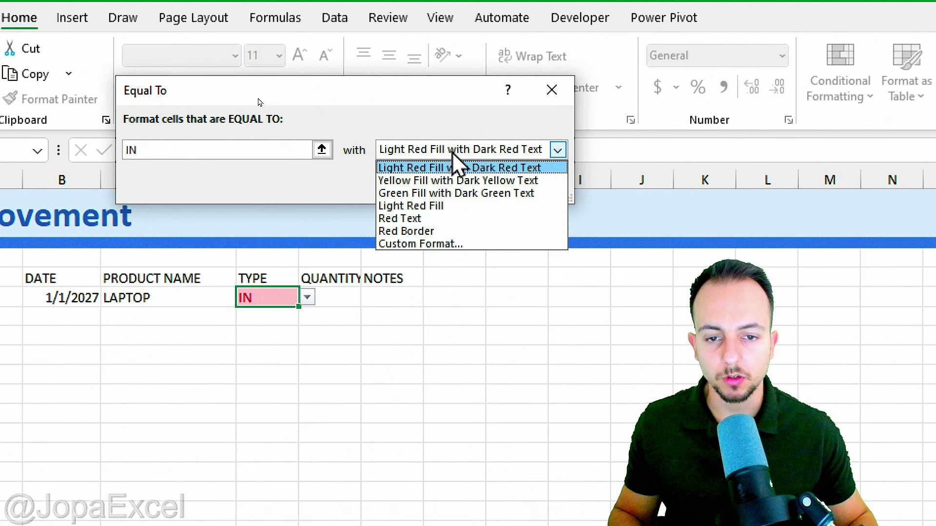
pyautogui.click(421, 243)
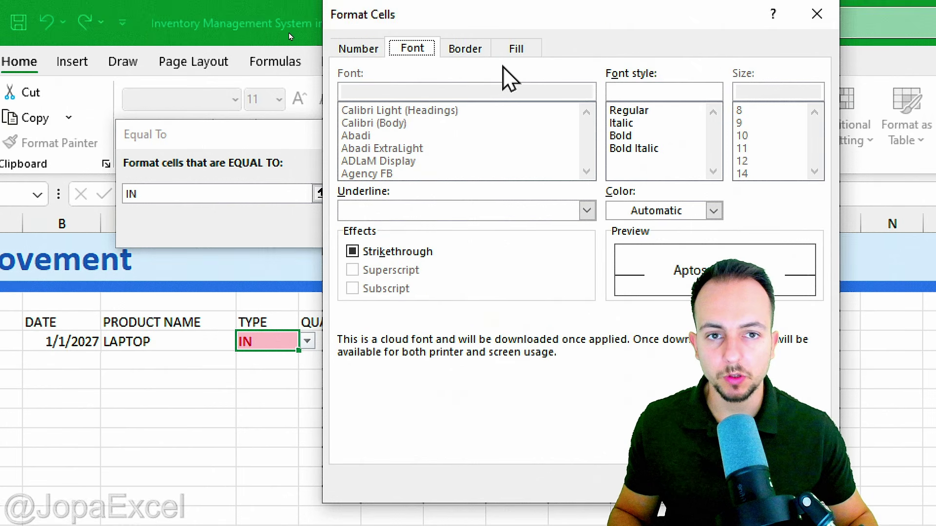
pyautogui.moveTo(539, 28); pyautogui.dragTo(527, 56)
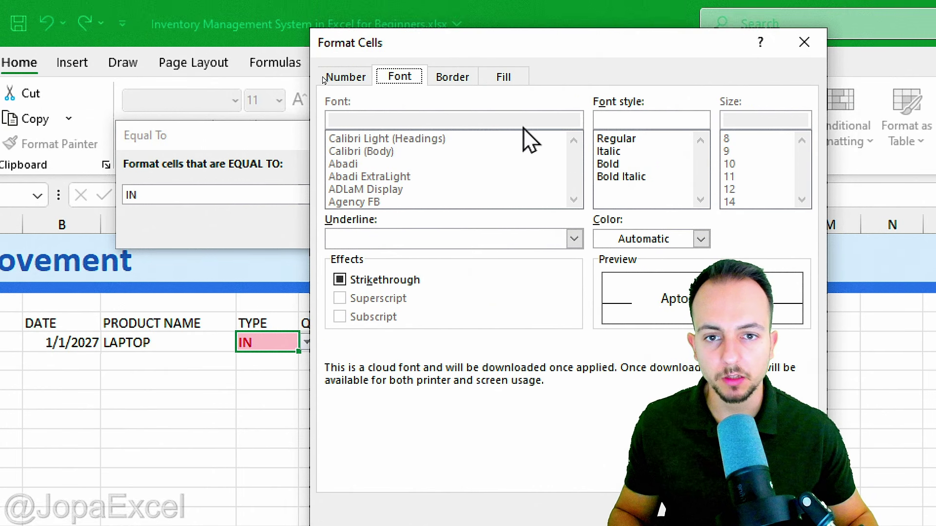
pyautogui.click(652, 240)
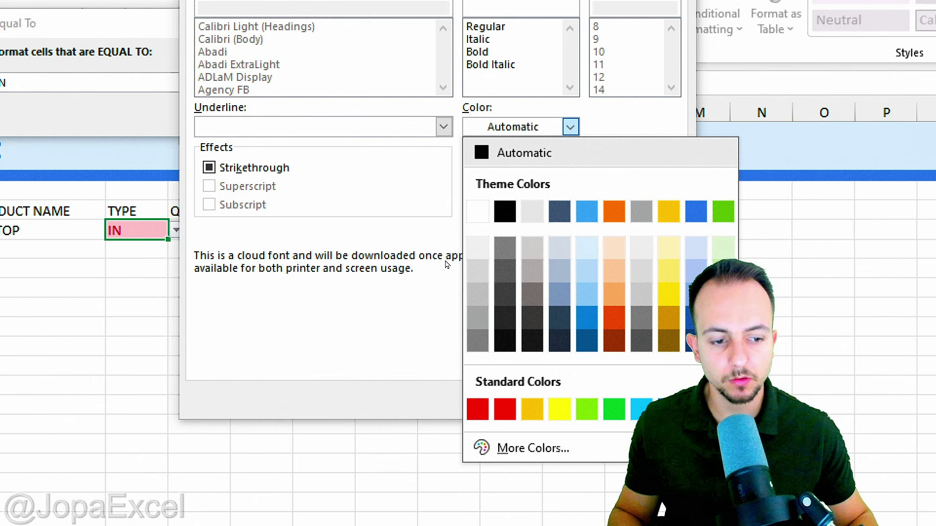
pyautogui.click(559, 211)
# Give the IN rule's custom format a custom light turquoise fill and apply the rule to D5.
pyautogui.click(375, 0)
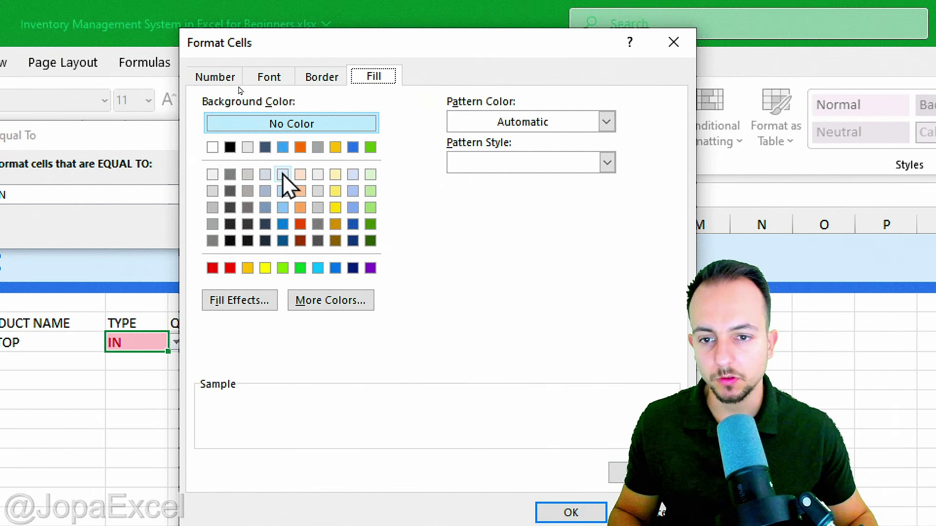
pyautogui.click(323, 304)
pyautogui.click(385, 59)
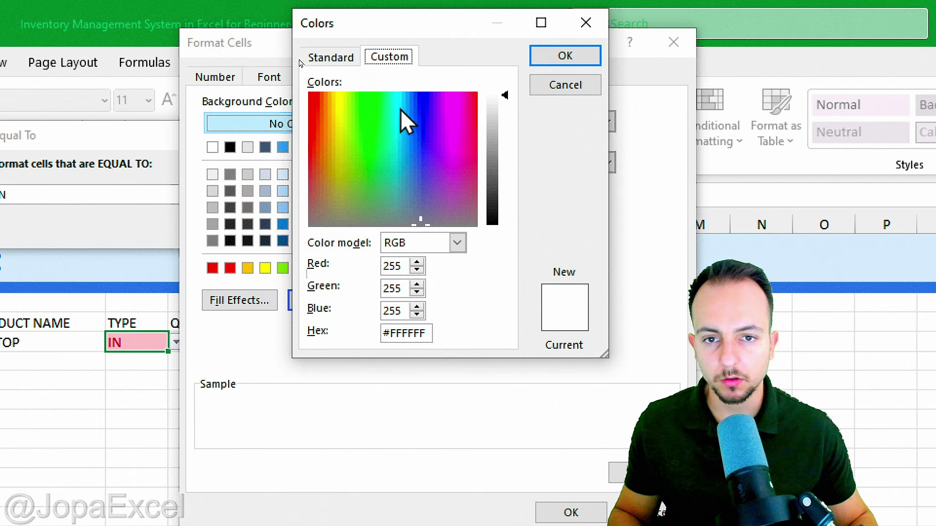
pyautogui.moveTo(505, 97); pyautogui.dragTo(506, 104)
pyautogui.click(565, 55)
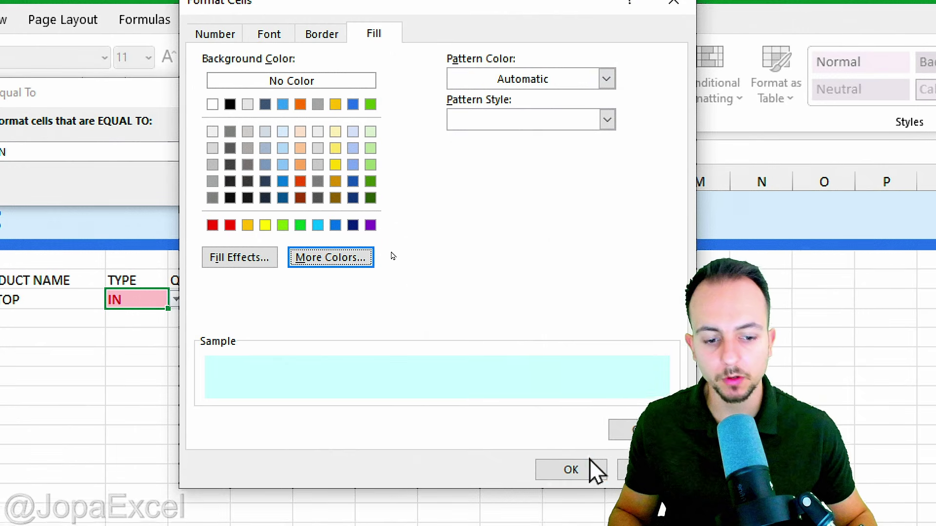
pyautogui.click(590, 512)
pyautogui.click(341, 185)
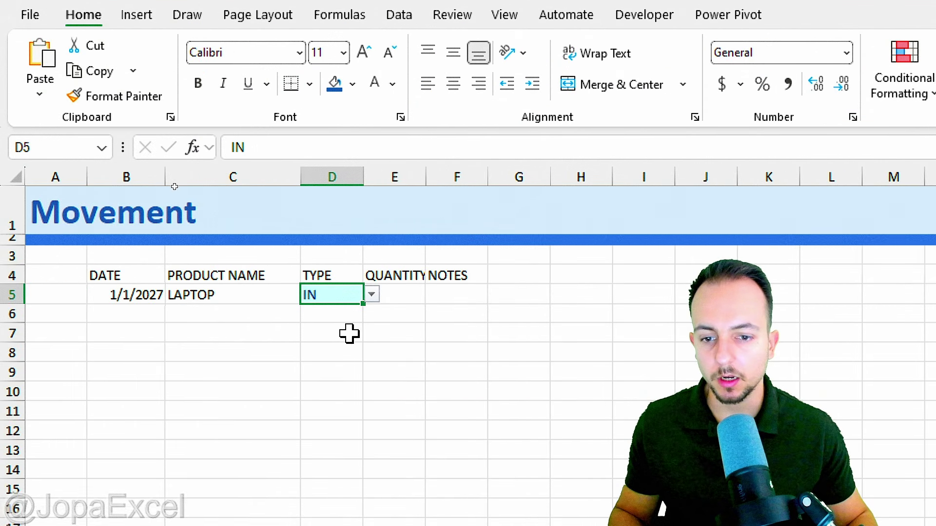
# Test the IN formatting by switching the TYPE drop-down in D5 between IN and OUT, finishing on OUT.
pyautogui.click(371, 295)
pyautogui.click(355, 328)
pyautogui.click(371, 296)
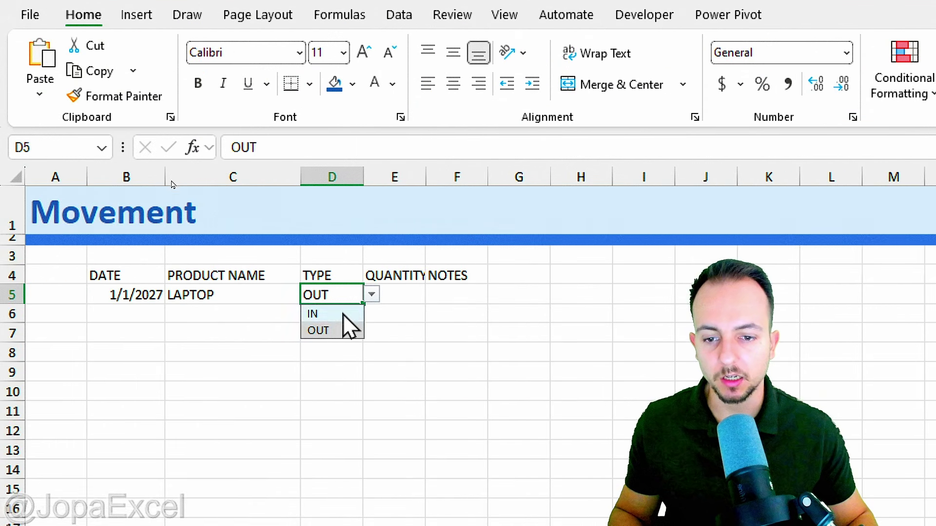
pyautogui.click(351, 311)
pyautogui.click(371, 295)
pyautogui.click(344, 330)
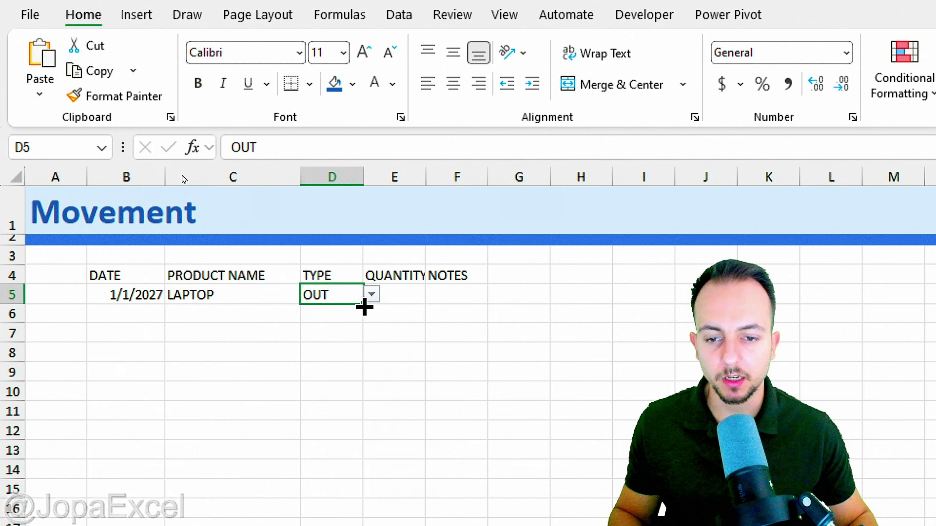
pyautogui.click(371, 295)
pyautogui.click(351, 313)
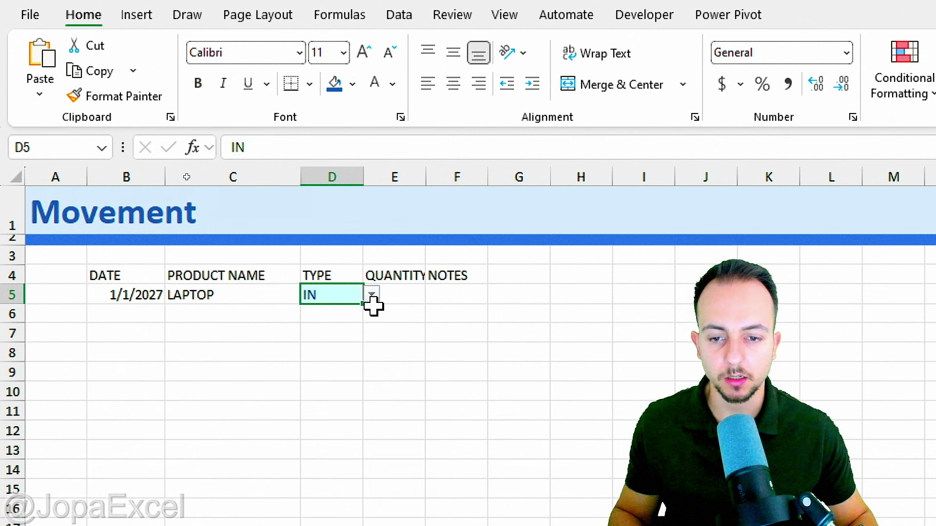
pyautogui.click(372, 296)
pyautogui.click(347, 330)
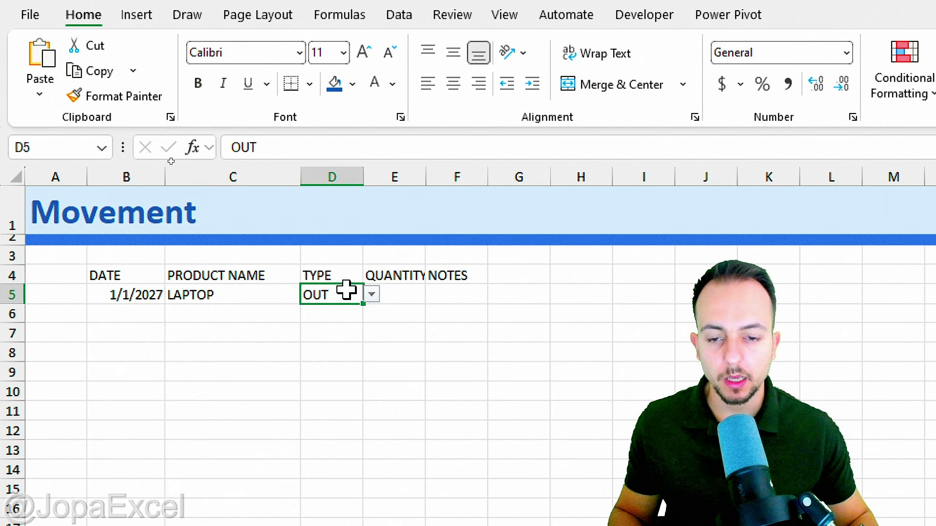
# Add an Equal To conditional formatting rule on D5 for OUT with Yellow Fill with Dark Yellow Text.
pyautogui.click(902, 93)
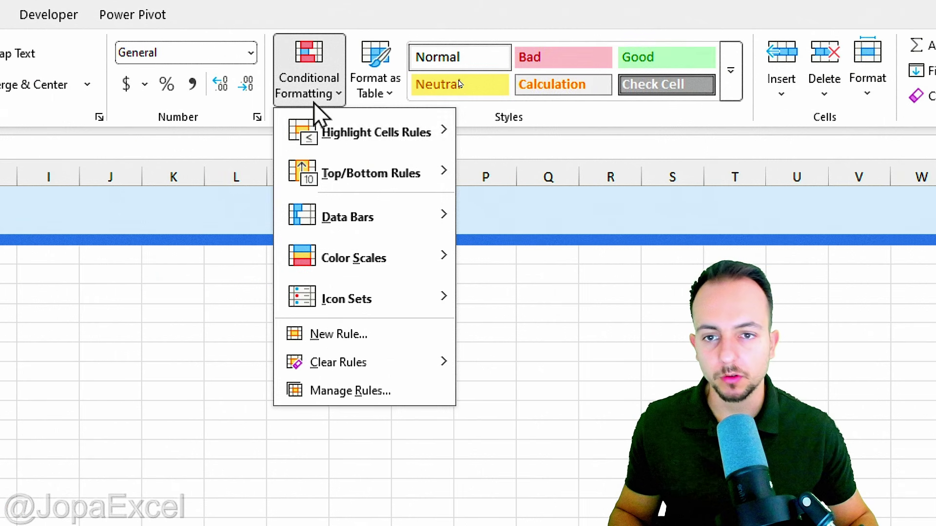
pyautogui.moveTo(344, 135)
pyautogui.click(521, 254)
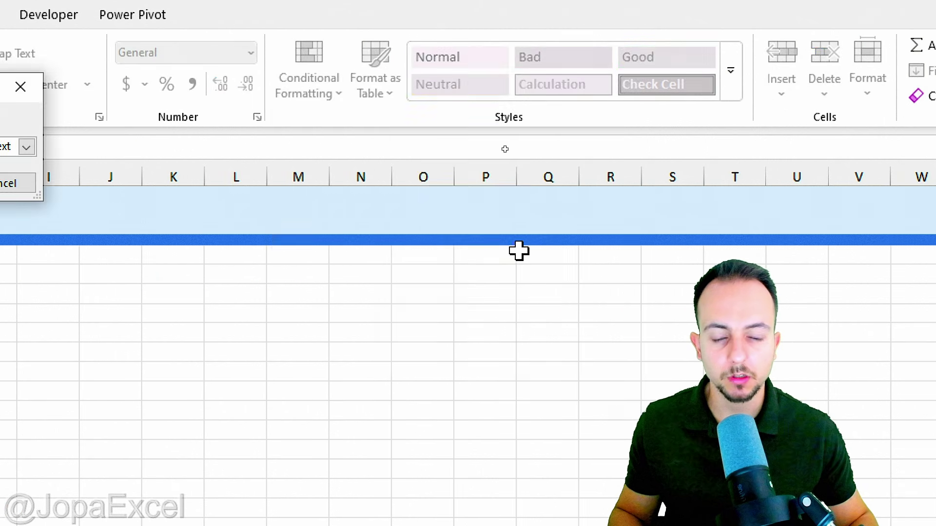
pyautogui.write('OUT')
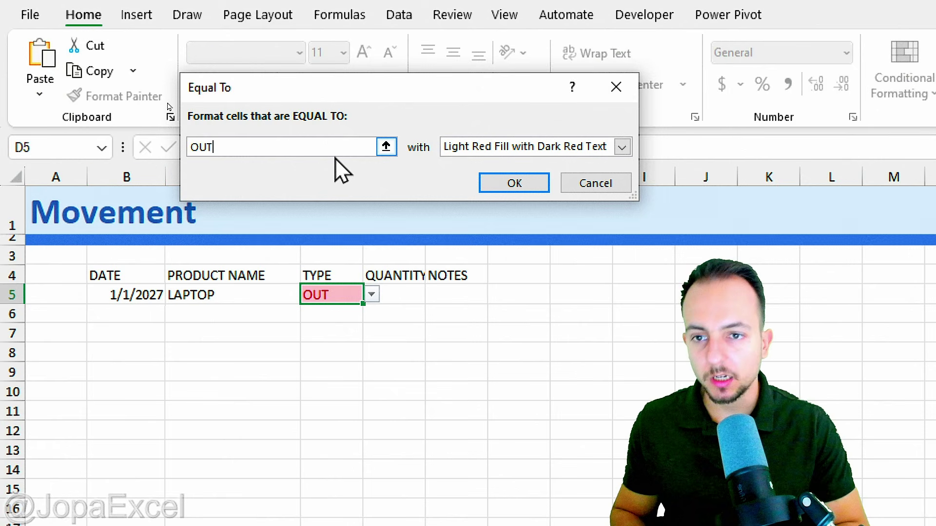
pyautogui.click(491, 147)
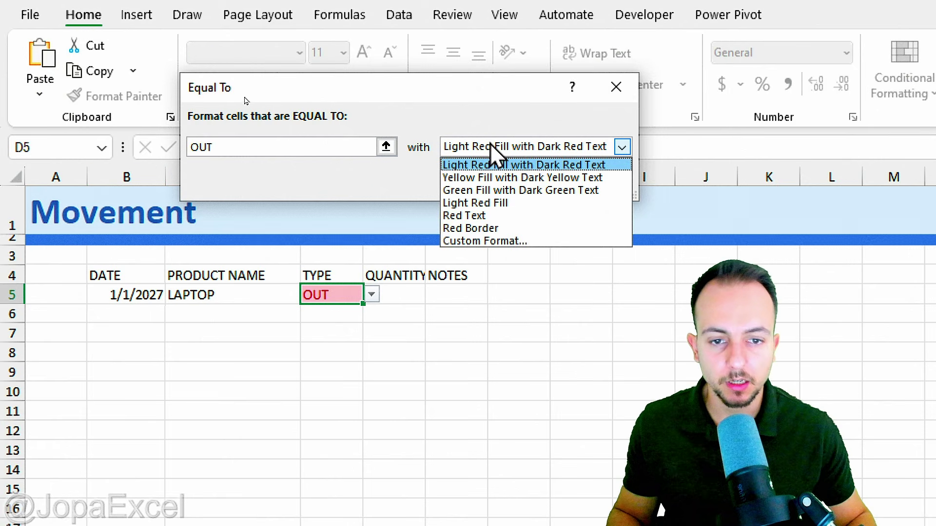
pyautogui.click(469, 178)
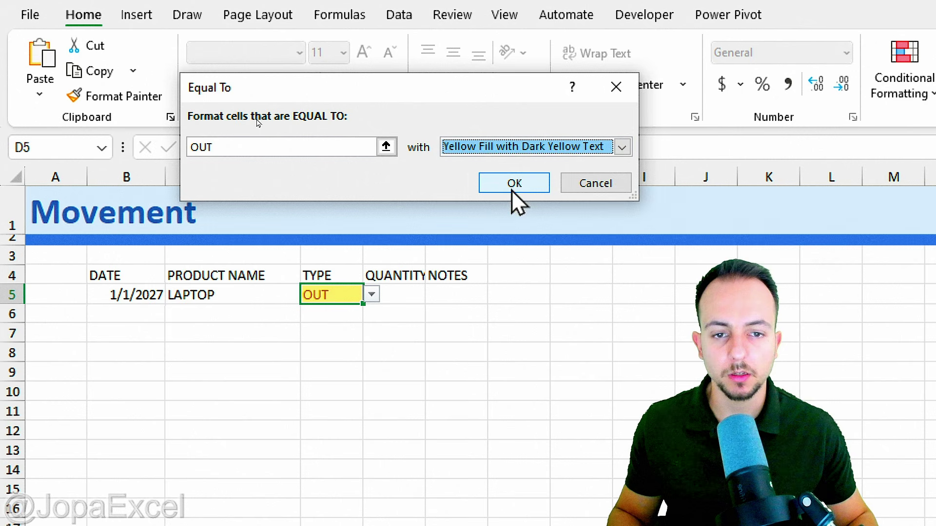
pyautogui.click(511, 187)
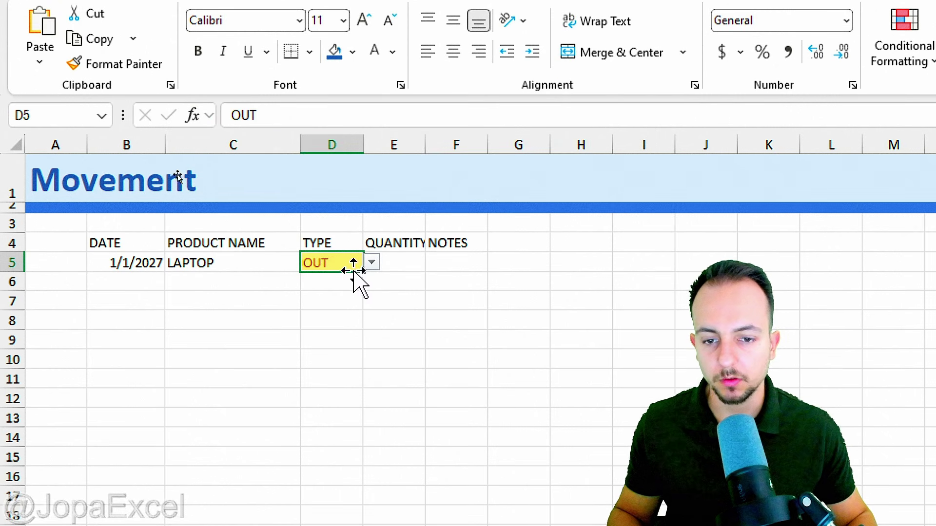
# Check both conditional formats by choosing IN in D5 and switching back to OUT.
pyautogui.click(372, 278)
pyautogui.click(349, 296)
pyautogui.click(371, 263)
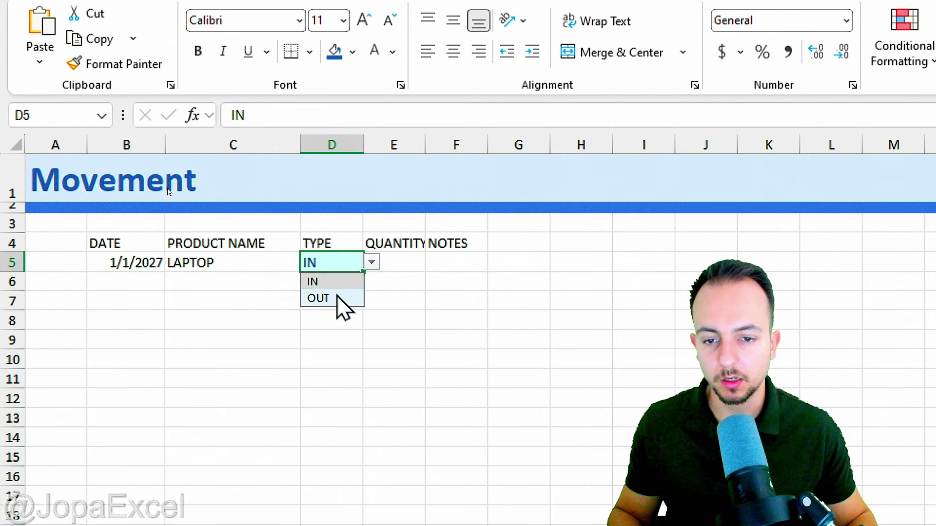
pyautogui.click(342, 298)
# Widen the TYPE and QUANTITY columns and enter 3 as the quantity in E5.
pyautogui.moveTo(364, 144); pyautogui.dragTo(388, 138)
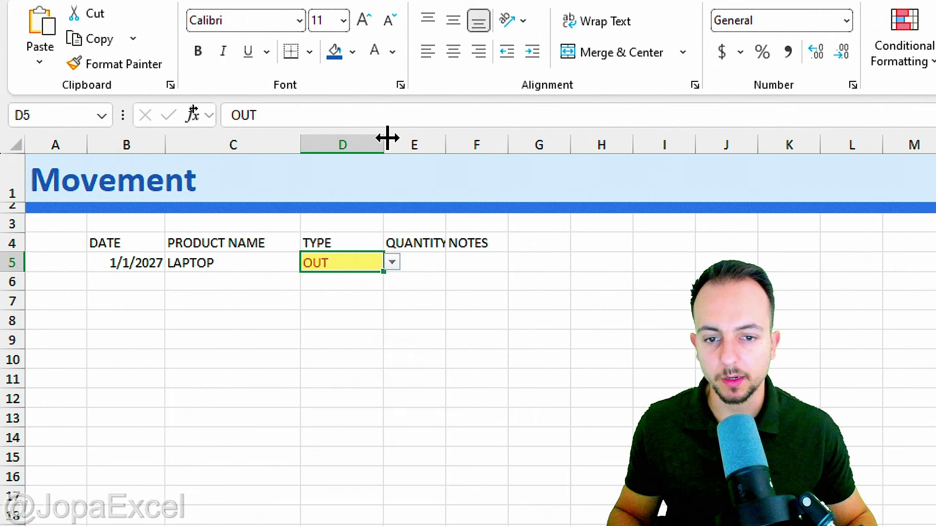
pyautogui.moveTo(446, 145); pyautogui.dragTo(510, 144)
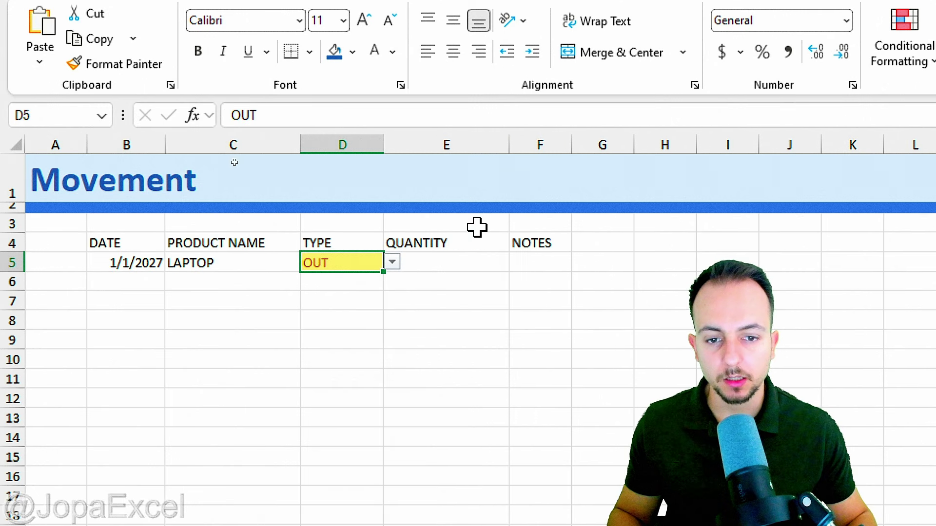
pyautogui.click(467, 259)
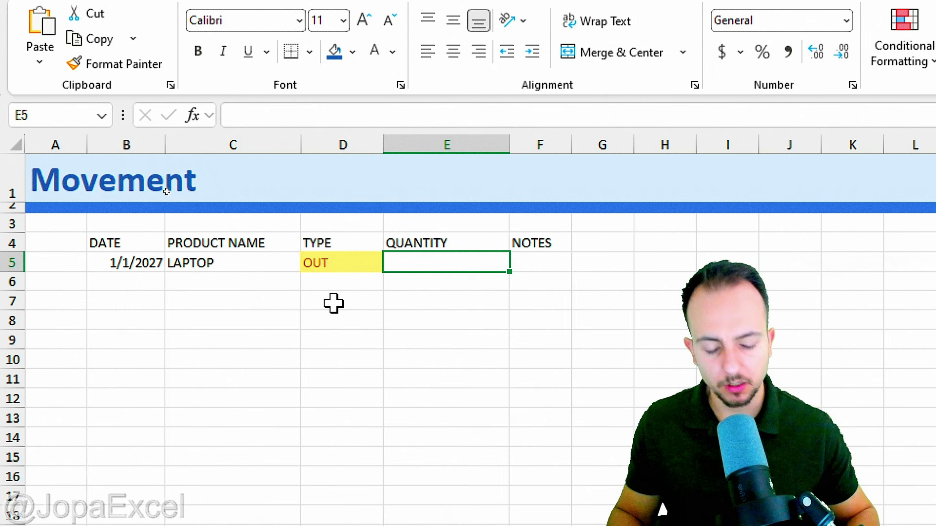
pyautogui.write('3')
pyautogui.press('Return')
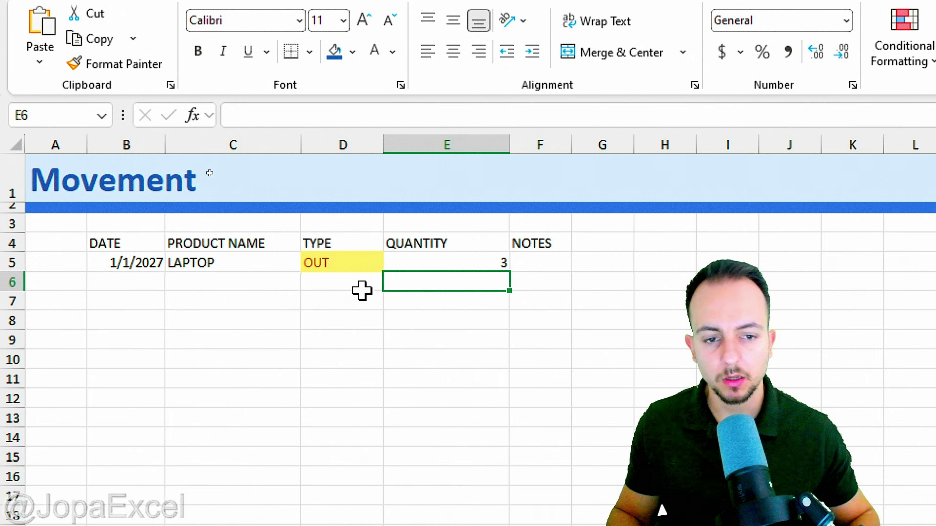
# Widen the NOTES column and convert the range B4:F5 into a table with headers.
pyautogui.moveTo(573, 143); pyautogui.dragTo(710, 146)
pyautogui.moveTo(522, 262); pyautogui.dragTo(140, 242)
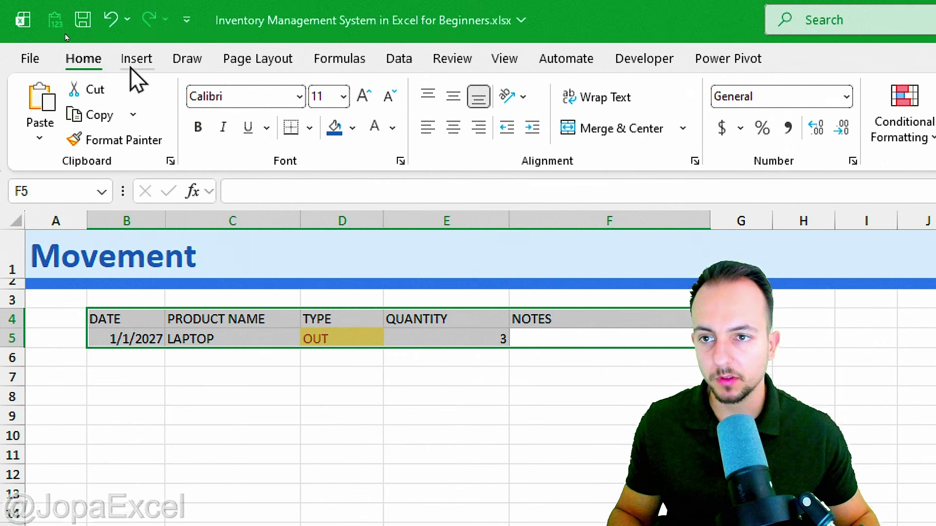
pyautogui.click(135, 59)
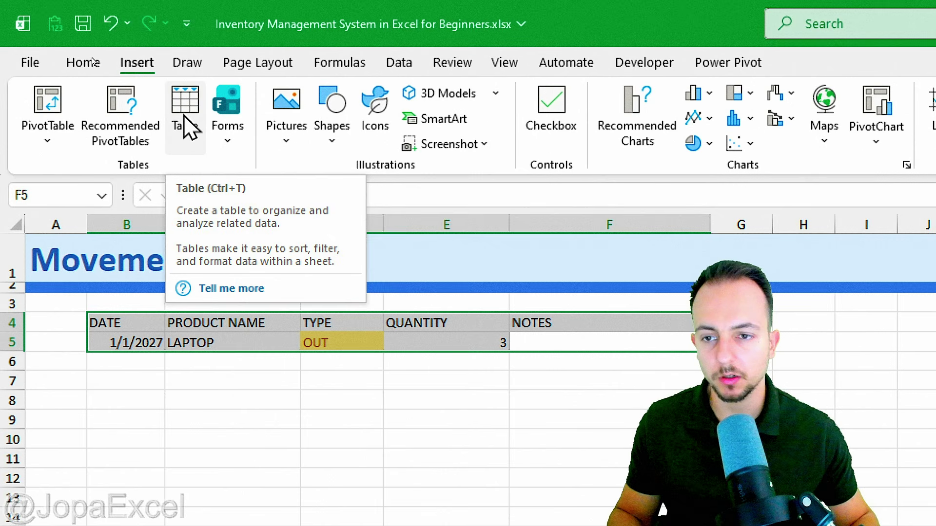
pyautogui.click(185, 117)
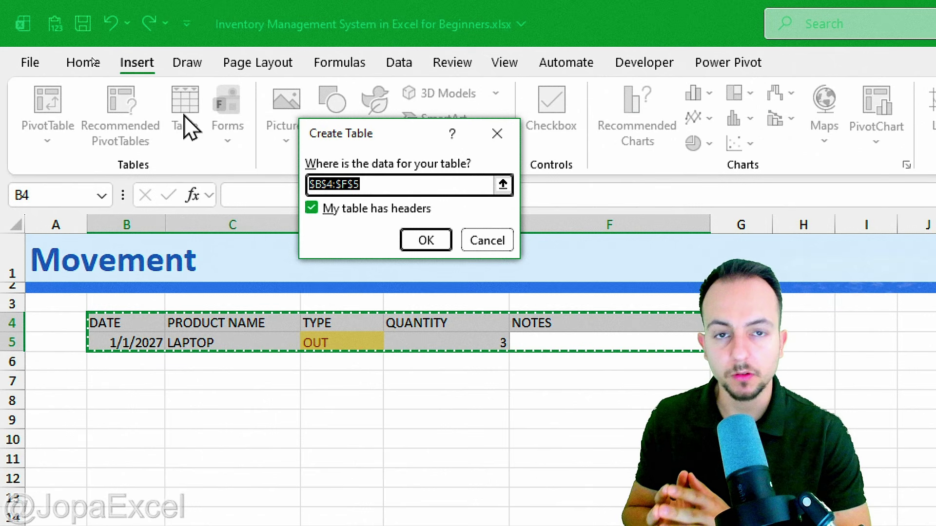
pyautogui.click(425, 240)
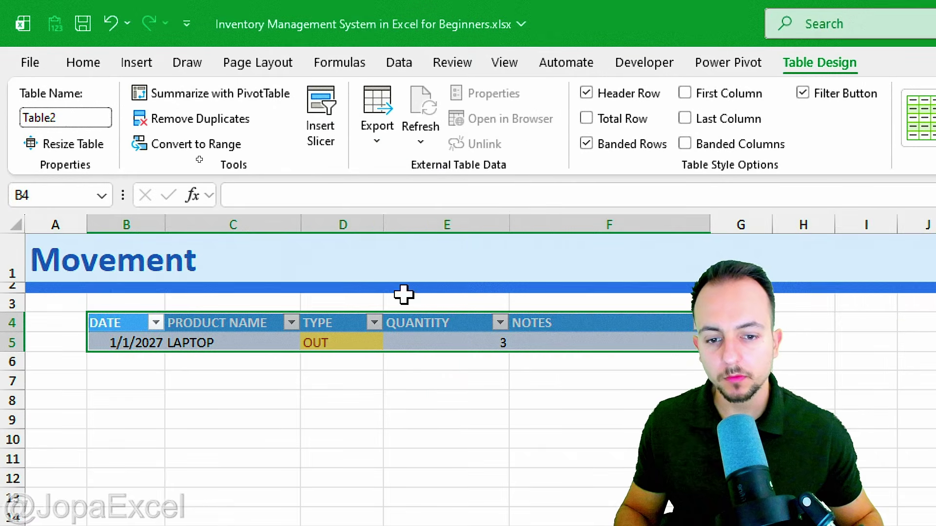
pyautogui.click(410, 436)
pyautogui.moveTo(423, 285); pyautogui.dragTo(426, 360)
pyautogui.moveTo(400, 322)
pyautogui.mouseDown()
pyautogui.moveTo(429, 364)
pyautogui.moveTo(441, 344)
pyautogui.mouseUp()
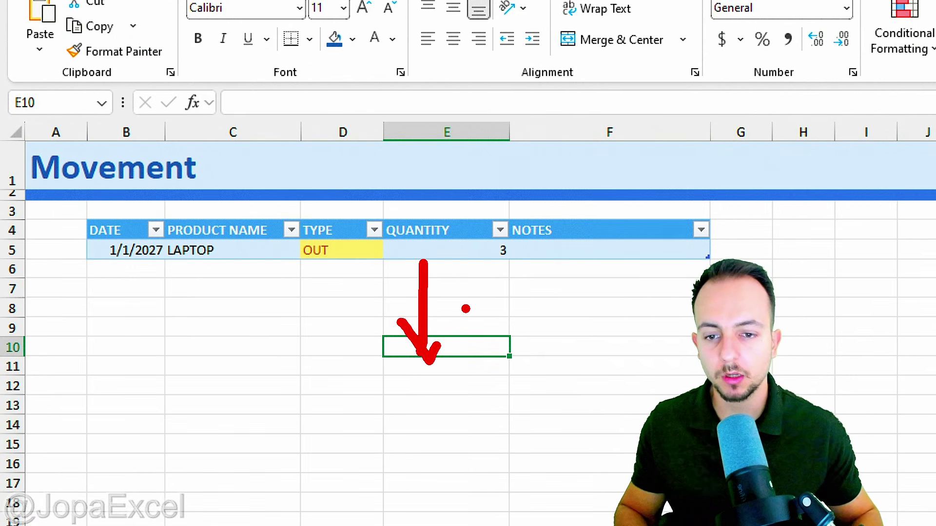
pyautogui.press('Escape')
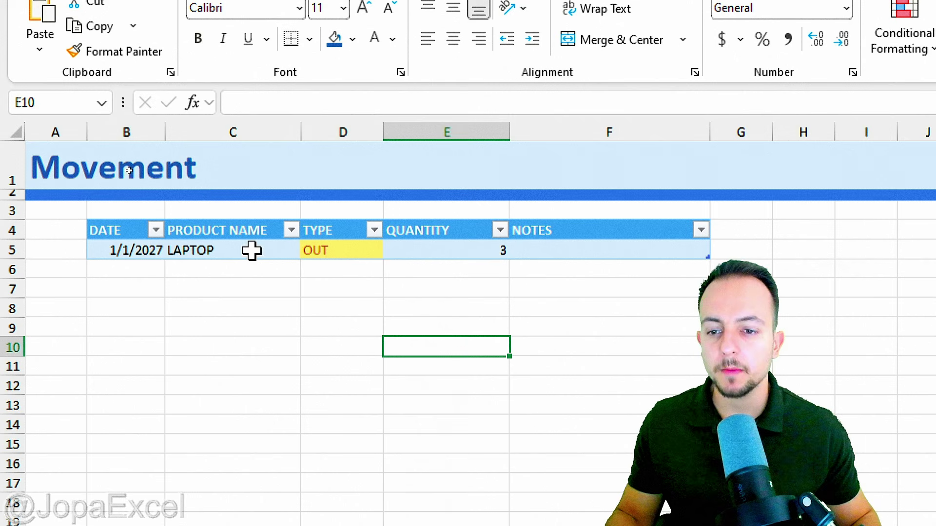
# Fill row 6 of the movement table with date 01/02/2027, product LAPTOP, type OUT and quantity 1.
pyautogui.click(122, 269)
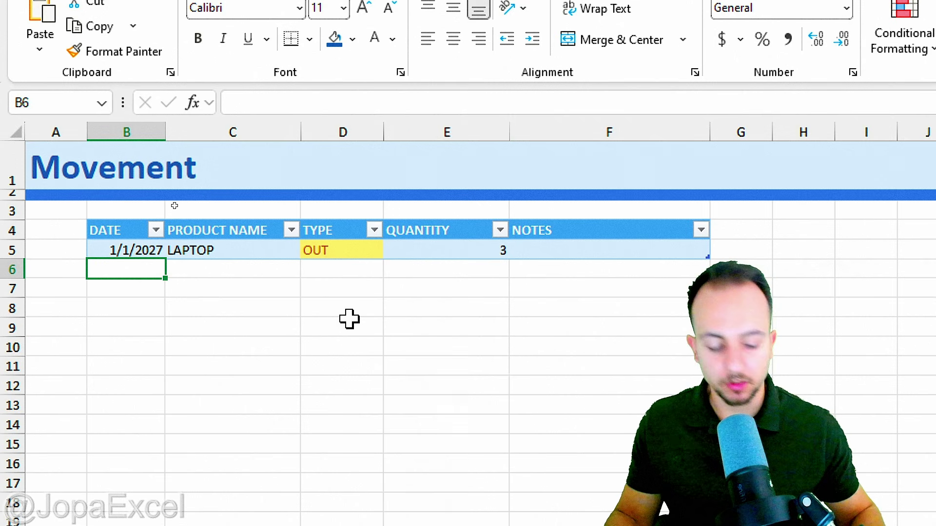
pyautogui.write('01/02/2027')
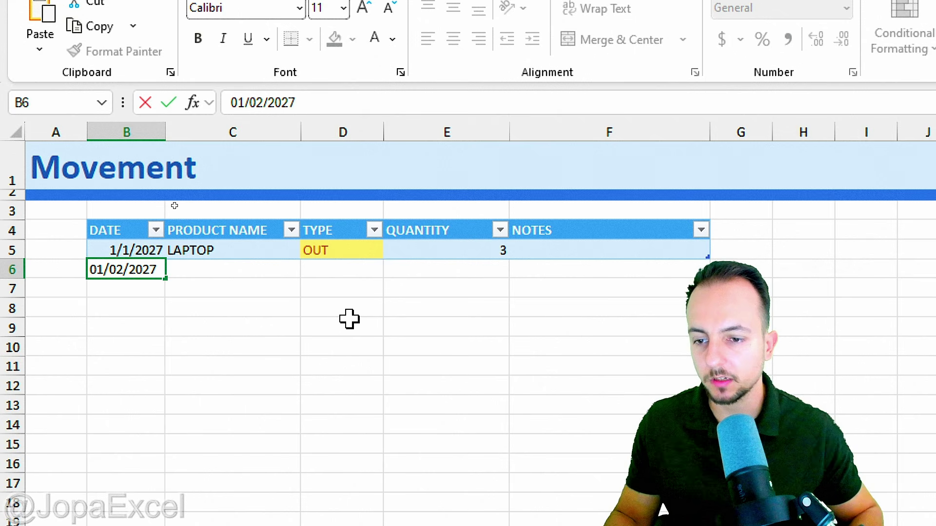
pyautogui.press('Return')
pyautogui.click(277, 270)
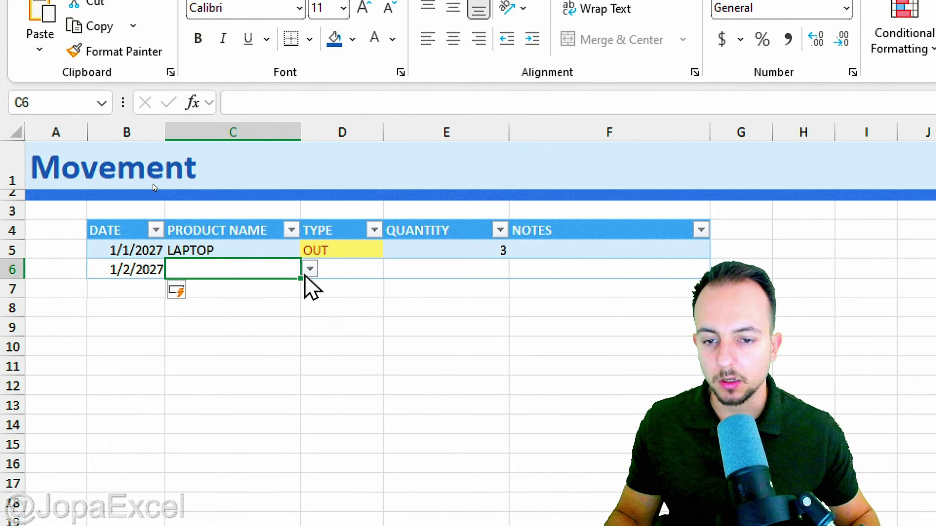
pyautogui.click(309, 269)
pyautogui.click(271, 292)
pyautogui.click(370, 271)
pyautogui.click(391, 269)
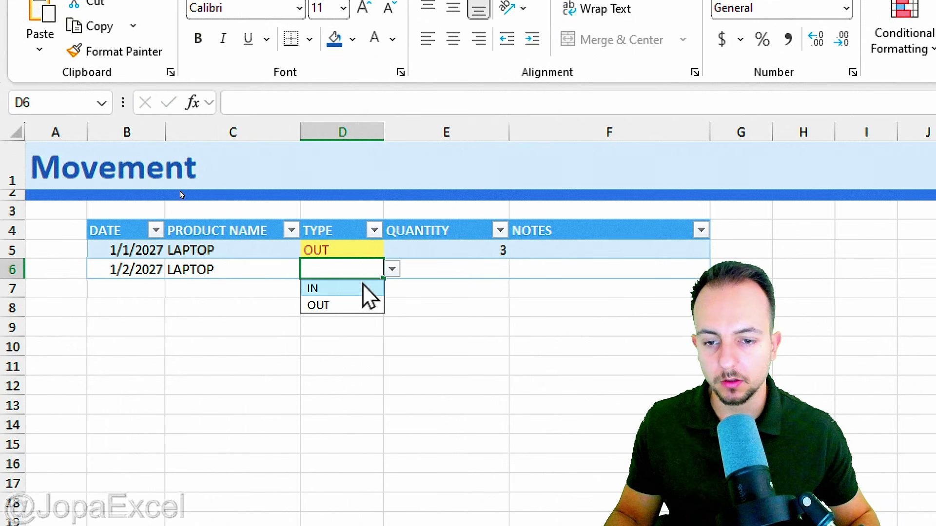
pyautogui.click(363, 305)
pyautogui.click(454, 273)
pyautogui.write('1')
pyautogui.click(375, 346)
# Fill row 7 of the movement table with the date from the row above, ITEM 2, OUT and quantity 5.
pyautogui.click(161, 293)
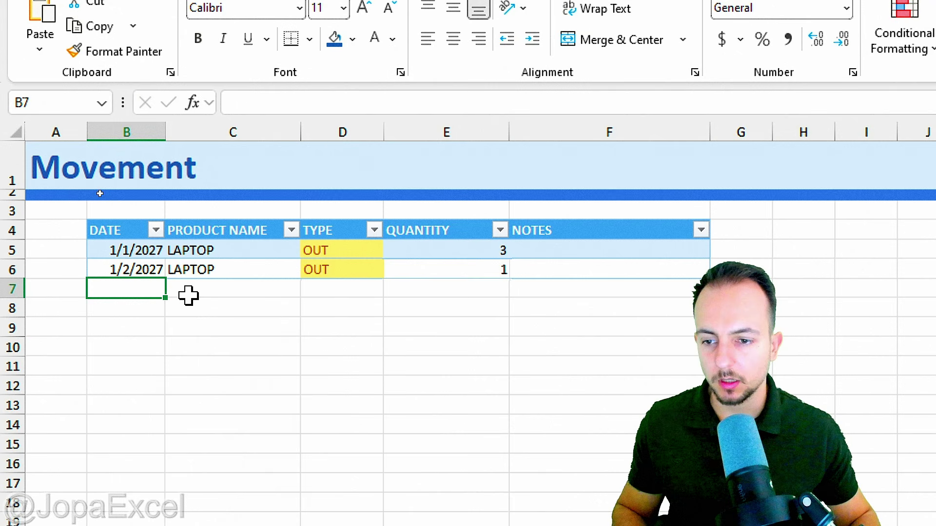
pyautogui.hotkey('ctrl', 'd')
pyautogui.click(251, 293)
pyautogui.click(309, 289)
pyautogui.click(265, 336)
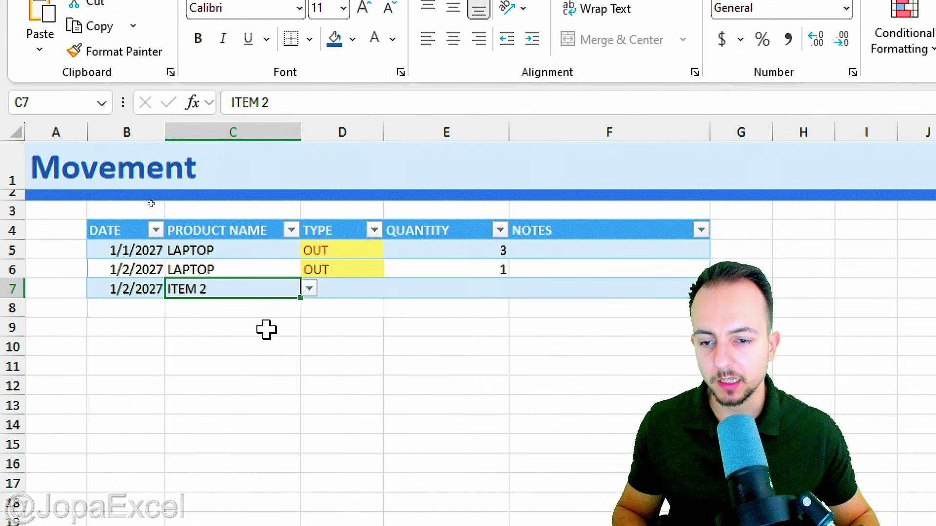
pyautogui.click(364, 290)
pyautogui.write('O')
pyautogui.click(478, 291)
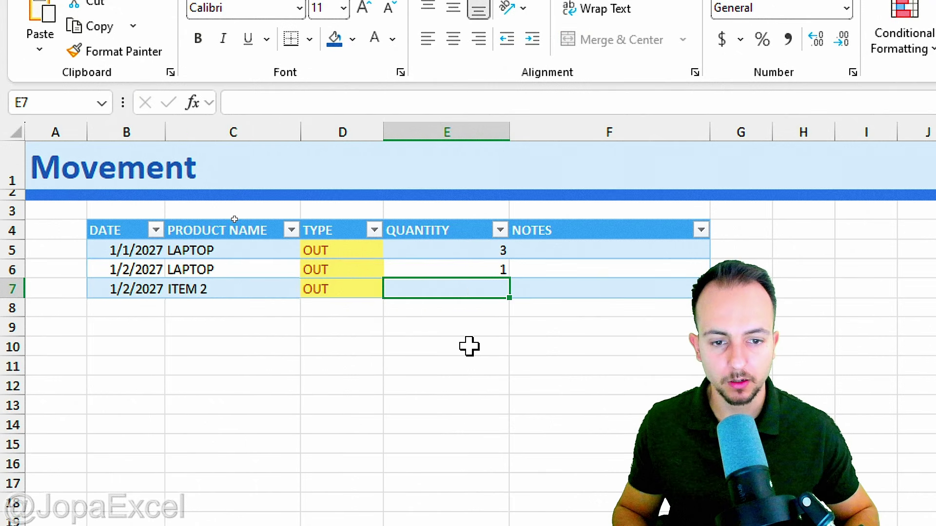
pyautogui.write('5')
pyautogui.press('Return')
# Fill row 8 of the movement table with the date from the row above, LAPTOP, OUT and quantity 1.
pyautogui.click(129, 311)
pyautogui.hotkey('ctrl', 'd')
pyautogui.click(272, 300)
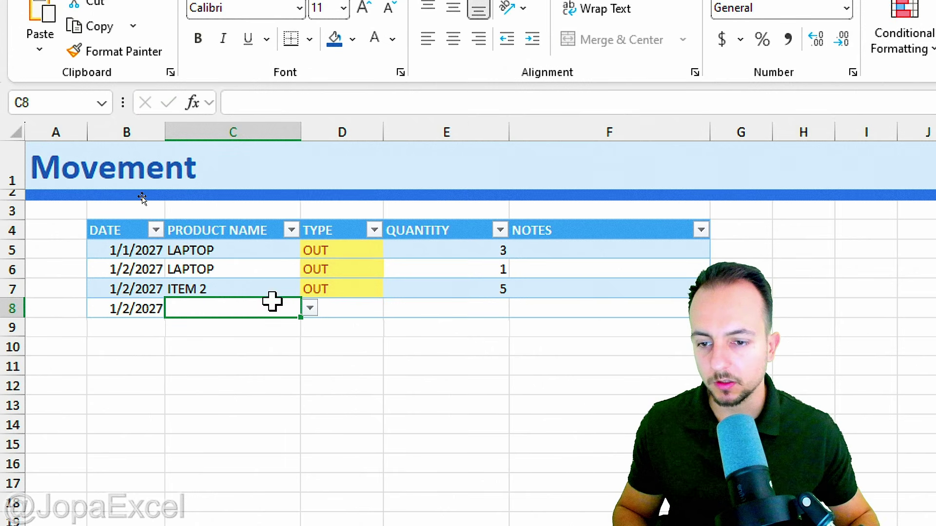
pyautogui.click(310, 308)
pyautogui.click(240, 325)
pyautogui.click(362, 306)
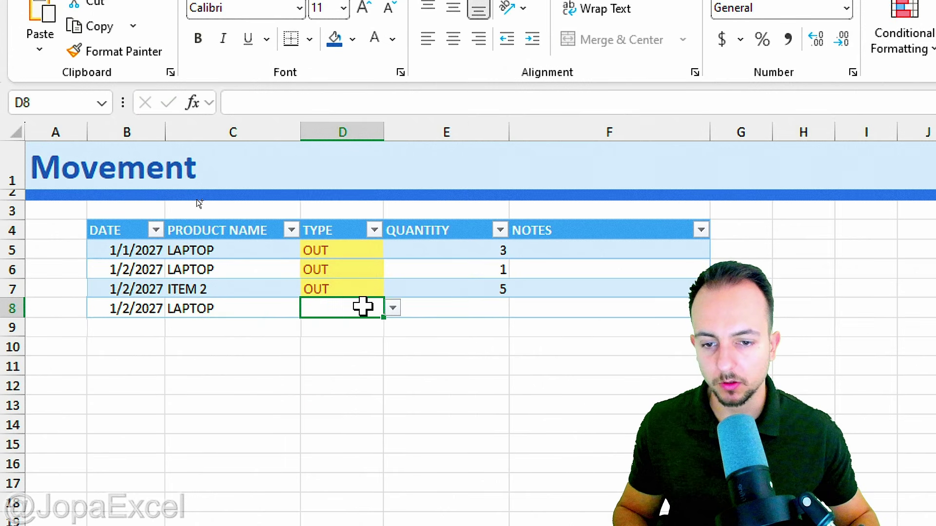
pyautogui.hotkey('ctrl', 'd')
pyautogui.press('Tab')
pyautogui.write('1')
pyautogui.press('Return')
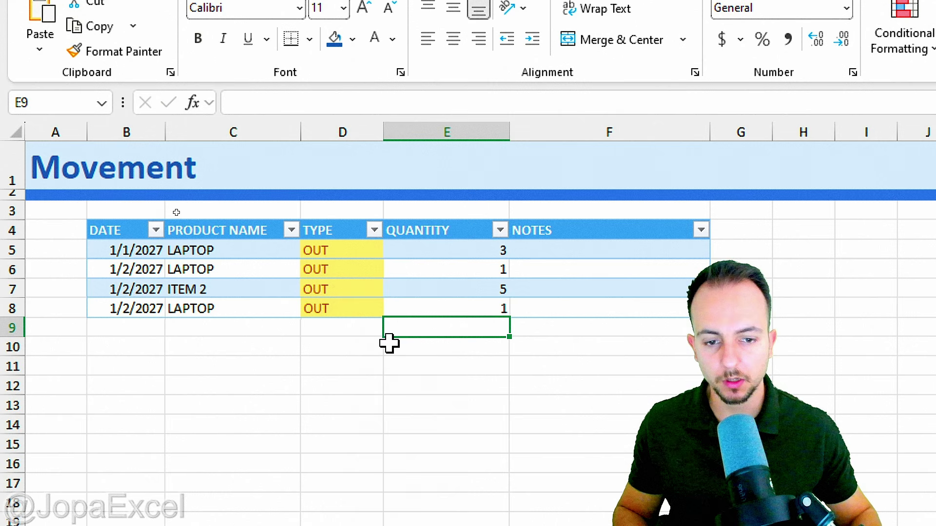
# Fill row 9 of the movement table with date 01/01/2027, product LAPTOP, type IN and quantity 30.
pyautogui.click(144, 323)
pyautogui.write('01/')
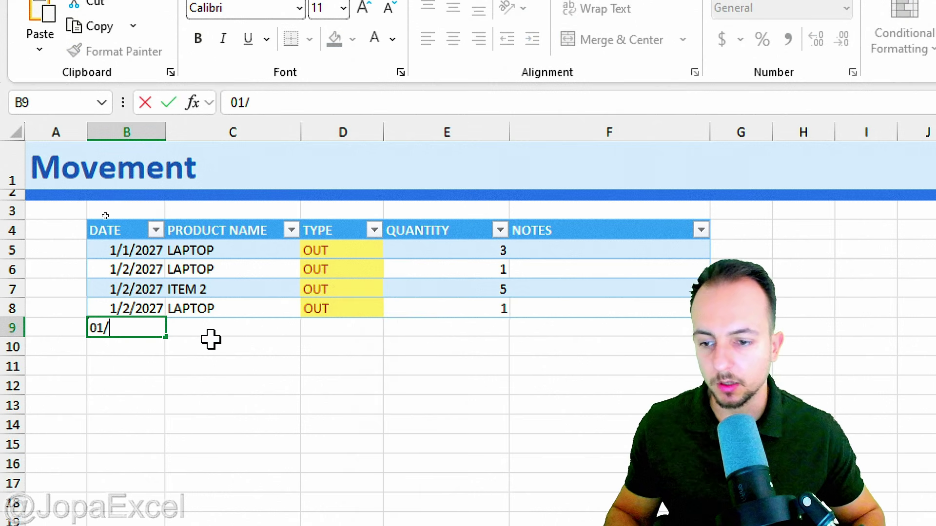
pyautogui.write('01/2027')
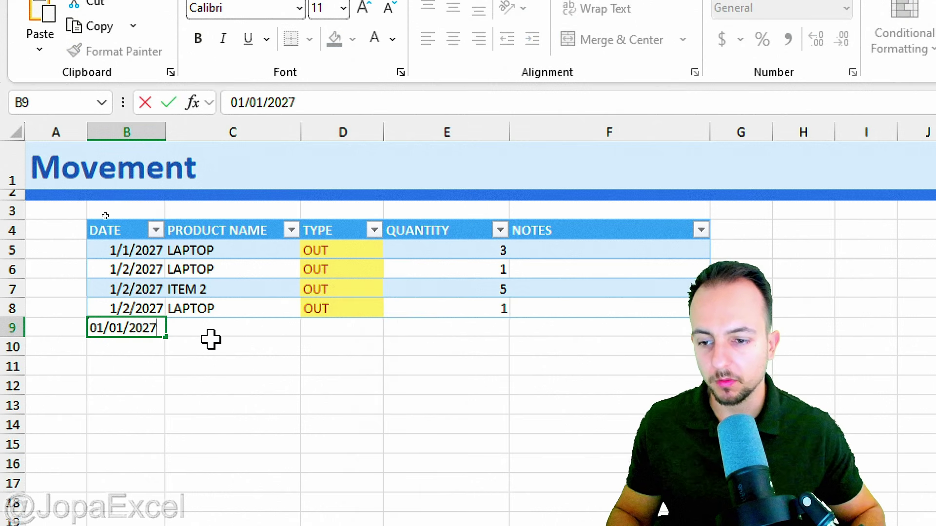
pyautogui.press('Return')
pyautogui.click(280, 323)
pyautogui.click(309, 327)
pyautogui.click(252, 347)
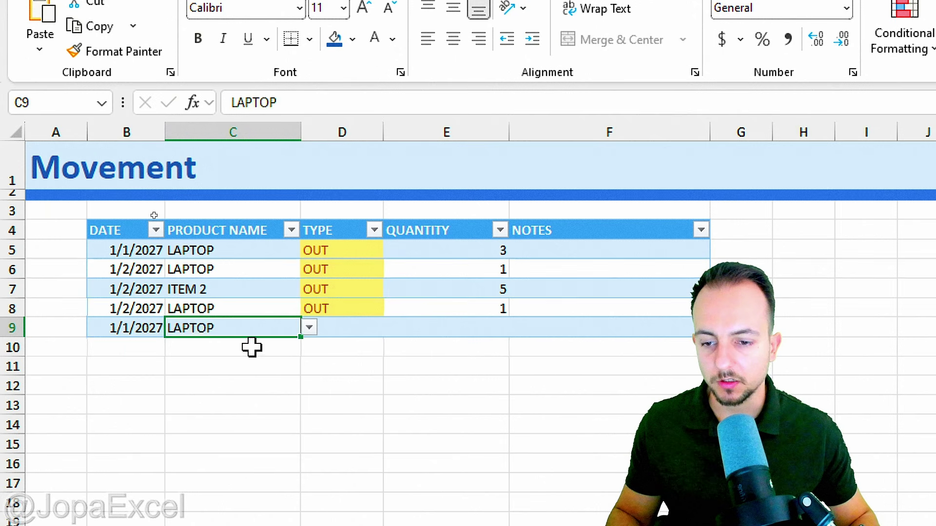
pyautogui.click(357, 326)
pyautogui.click(390, 327)
pyautogui.click(322, 347)
pyautogui.click(442, 322)
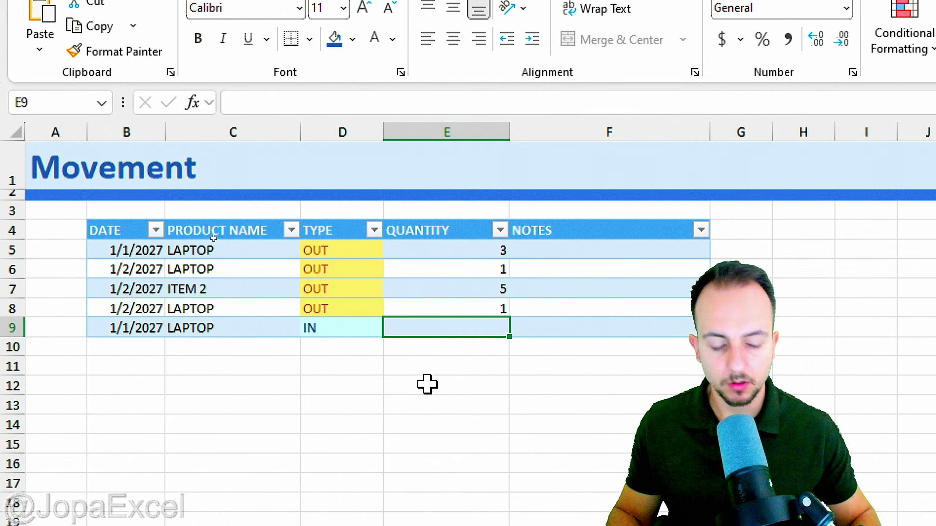
pyautogui.write('3')
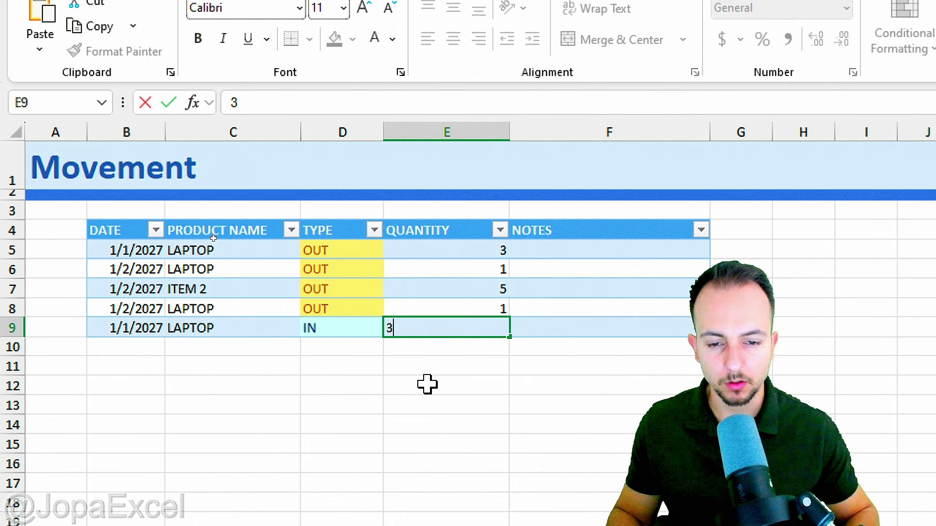
pyautogui.write('0')
pyautogui.press('Return')
# Fill row 10 of the movement table with the date from the row above, ITEM 2, IN and quantity 6.
pyautogui.click(151, 348)
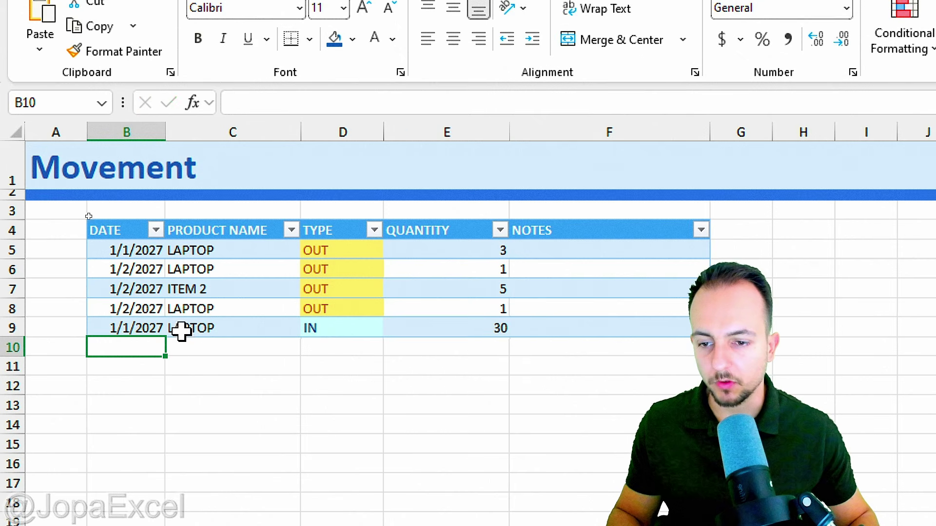
pyautogui.hotkey('ctrl', 'd')
pyautogui.click(215, 346)
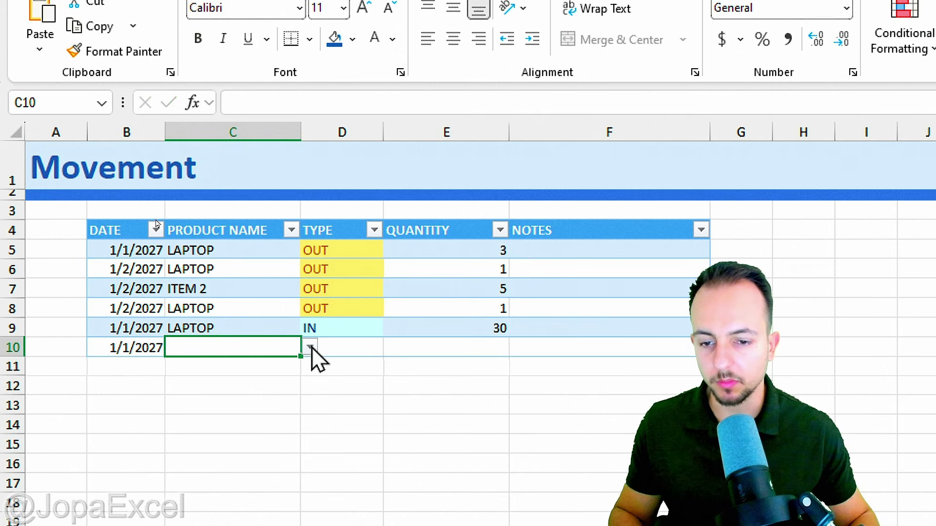
pyautogui.click(309, 348)
pyautogui.click(250, 400)
pyautogui.press('Tab')
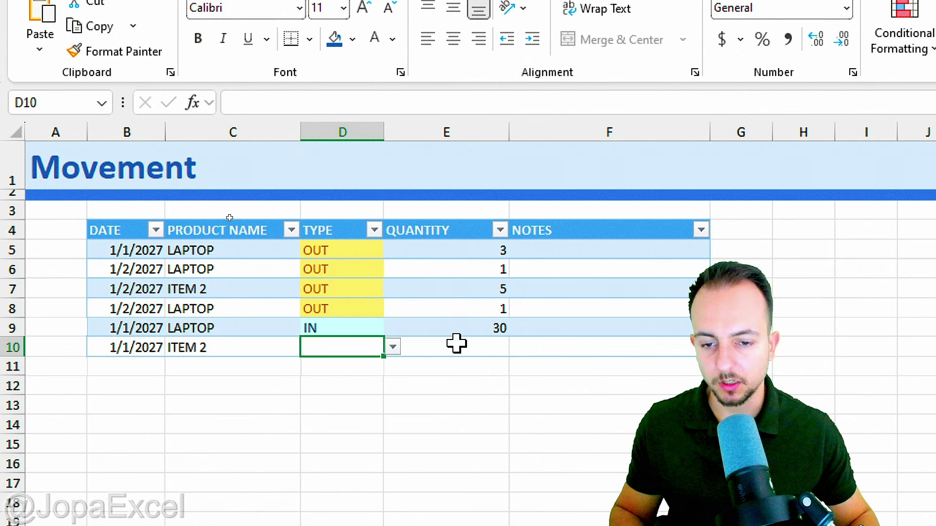
pyautogui.write('IN')
pyautogui.press('Tab')
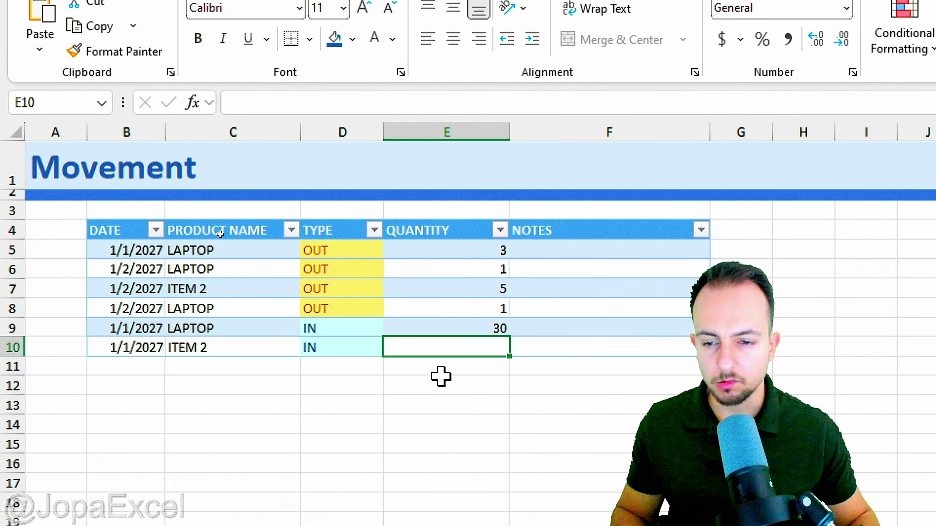
pyautogui.write('6')
pyautogui.click(441, 377)
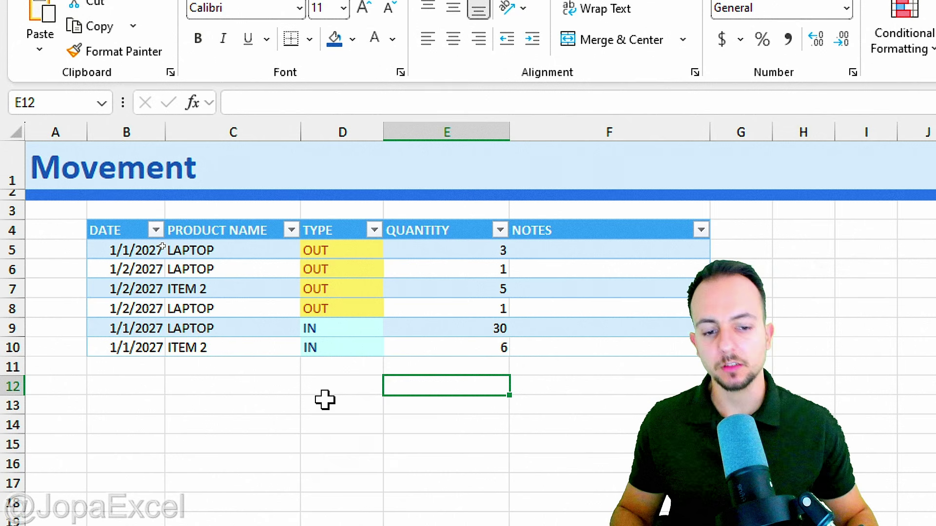
# Switch to the Inventory sheet and review its QTY IN and QTY OUT columns and the product rows.
pyautogui.click(140, 287)
pyautogui.click(109, 229)
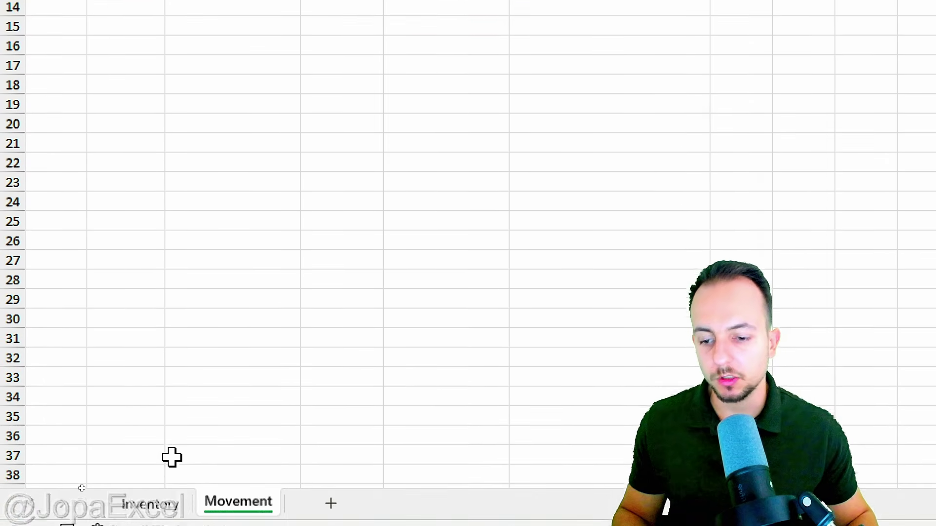
pyautogui.click(149, 503)
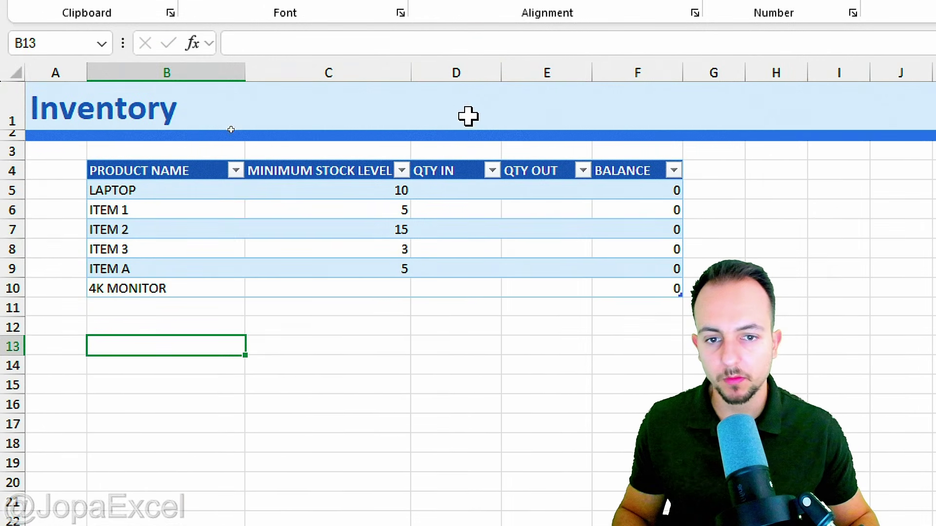
pyautogui.click(456, 73)
pyautogui.click(531, 72)
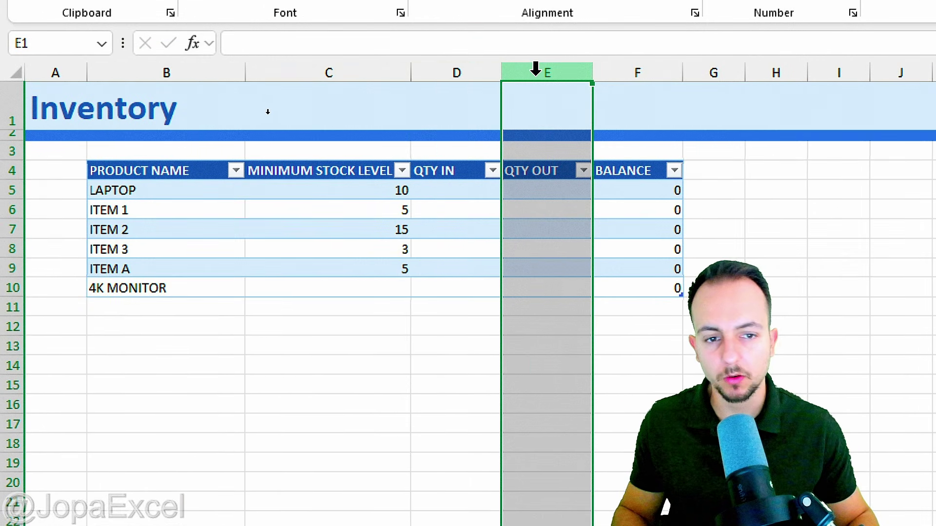
pyautogui.moveTo(24, 189); pyautogui.dragTo(12, 288)
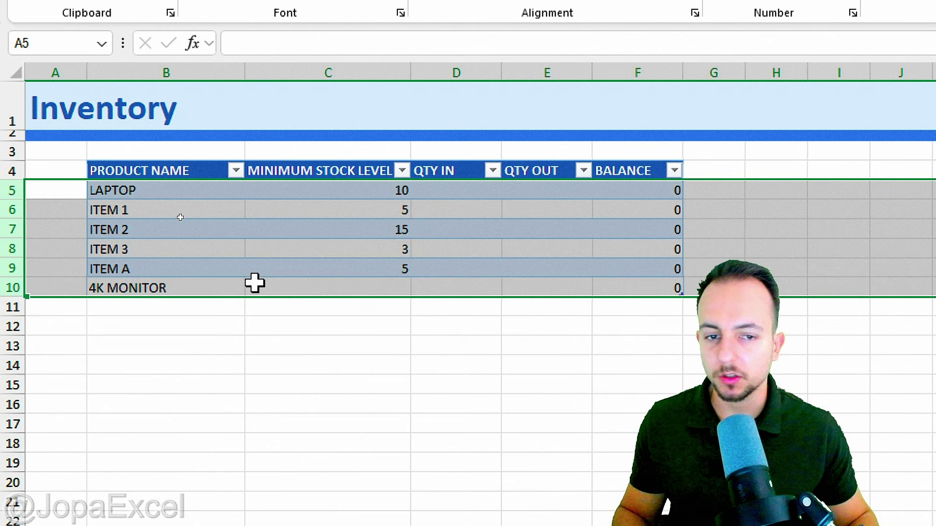
pyautogui.click(471, 209)
pyautogui.click(443, 190)
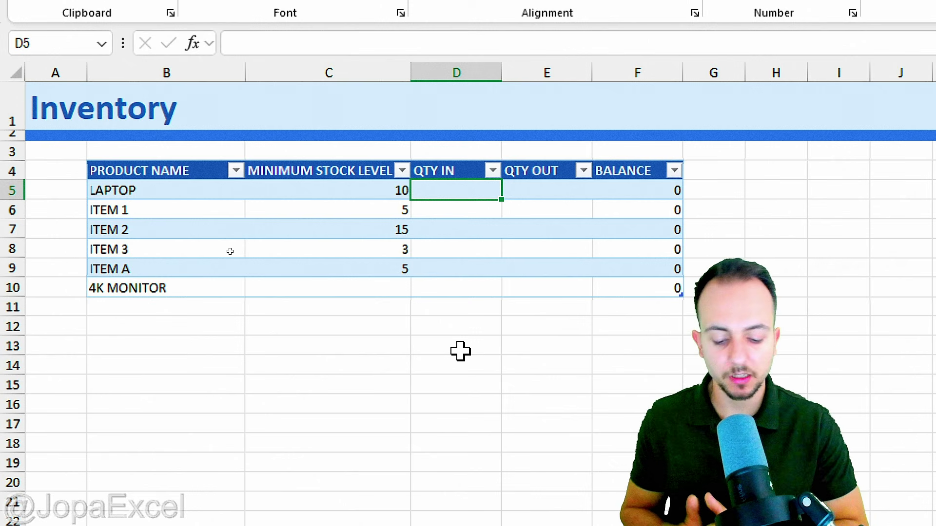
pyautogui.write('=SUM')
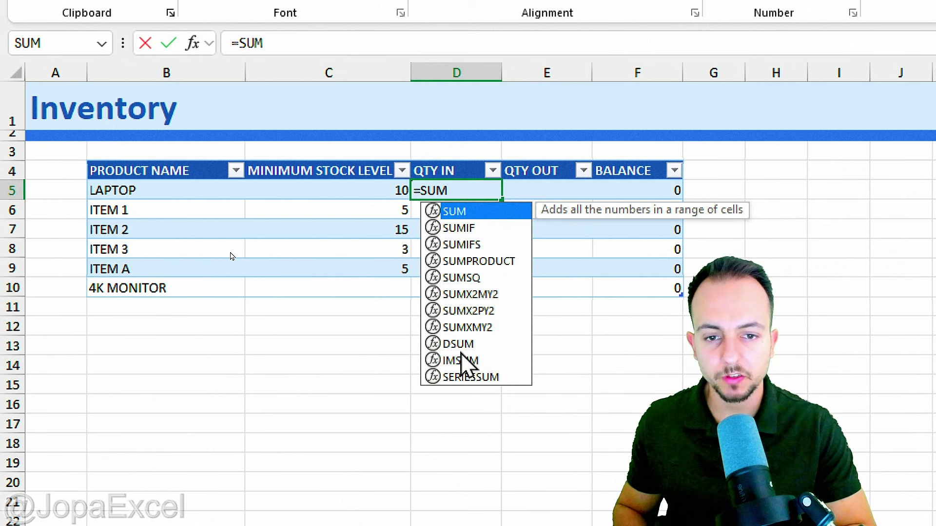
pyautogui.write('IFS')
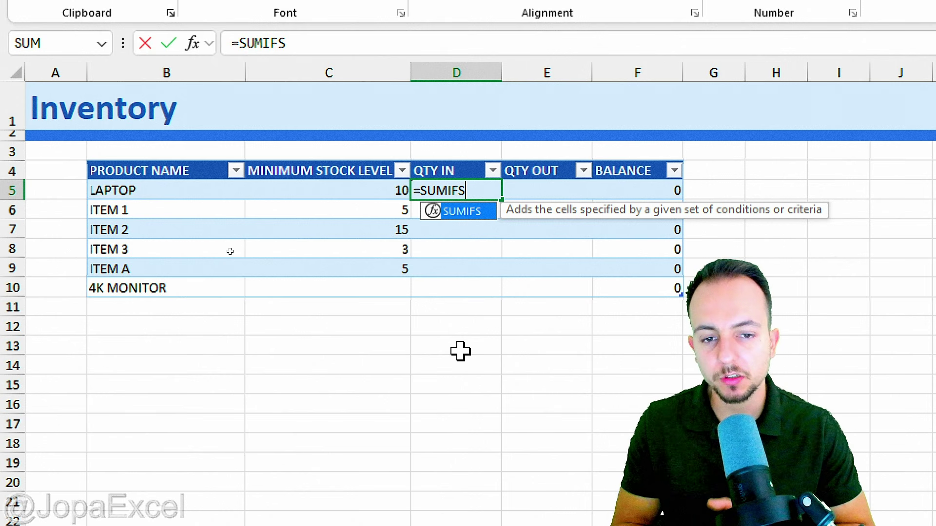
pyautogui.press('BackSpace')
pyautogui.press('BackSpace')
pyautogui.press('BackSpace')
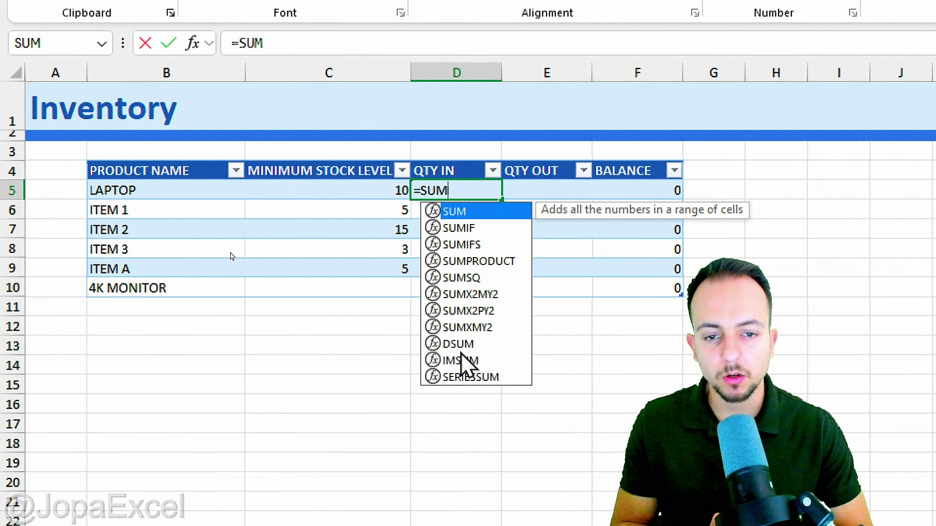
pyautogui.press('Escape')
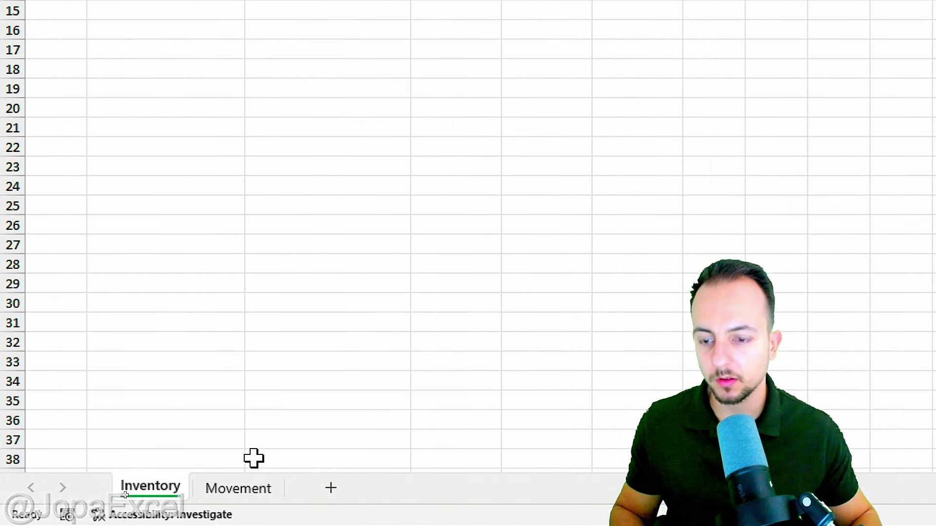
# Check the Movement sheet, return to Inventory and examine the QTY IN column and the LAPTOP row.
pyautogui.click(238, 487)
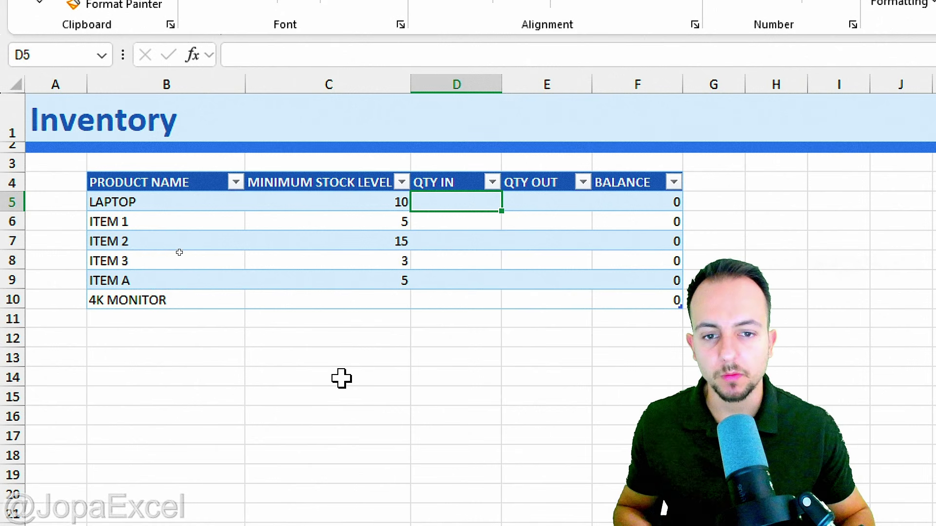
pyautogui.click(468, 84)
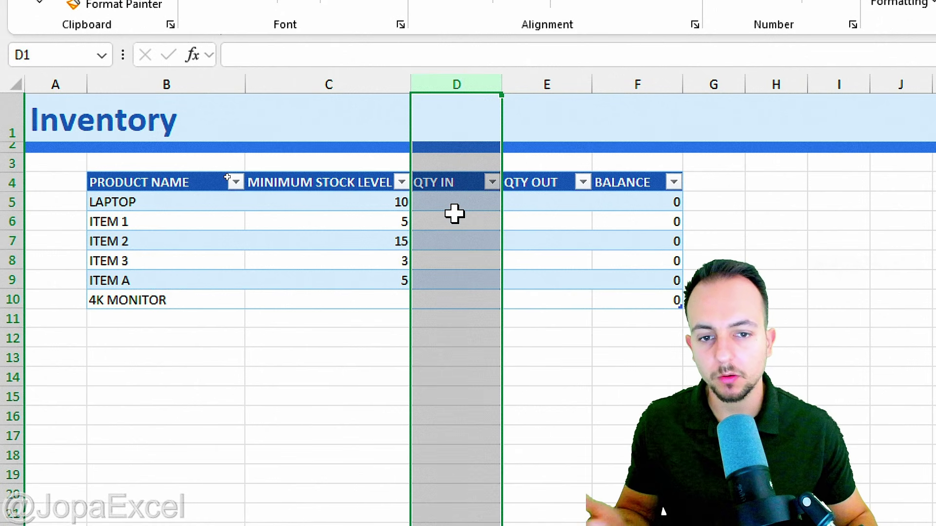
pyautogui.click(165, 197)
pyautogui.hotkey('ctrl', 'shift', 'Right')
pyautogui.hotkey('ctrl', 'shift', 'Right')
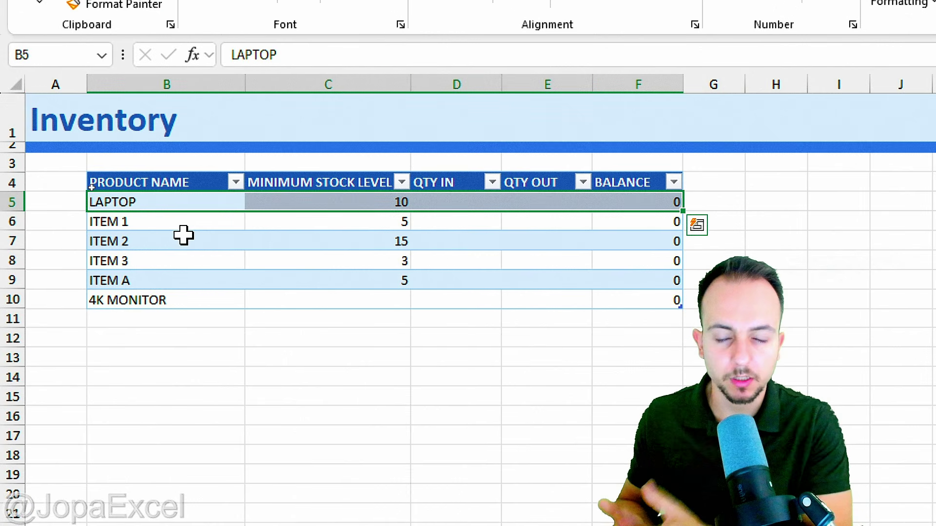
# Start a SUMIFS formula in the LAPTOP row's QTY IN cell, with the Movement table's QUANTITY column as the sum range.
pyautogui.click(453, 201)
pyautogui.moveTo(412, 183); pyautogui.dragTo(434, 159)
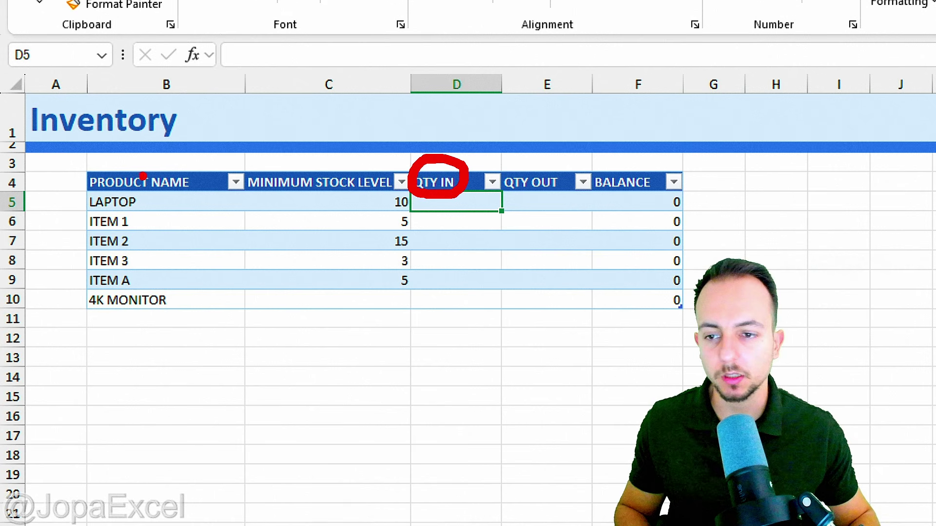
pyautogui.moveTo(121, 177); pyautogui.dragTo(117, 177)
pyautogui.press('Escape')
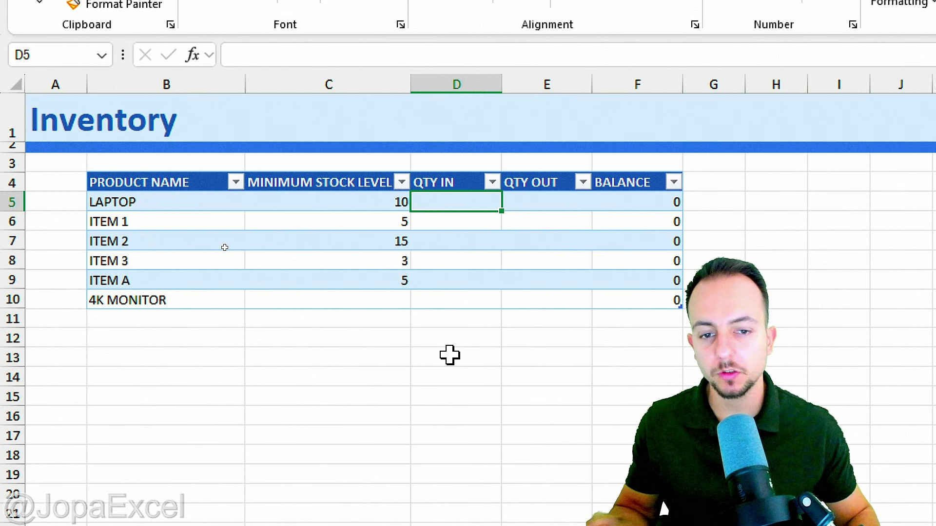
pyautogui.write('=SUM')
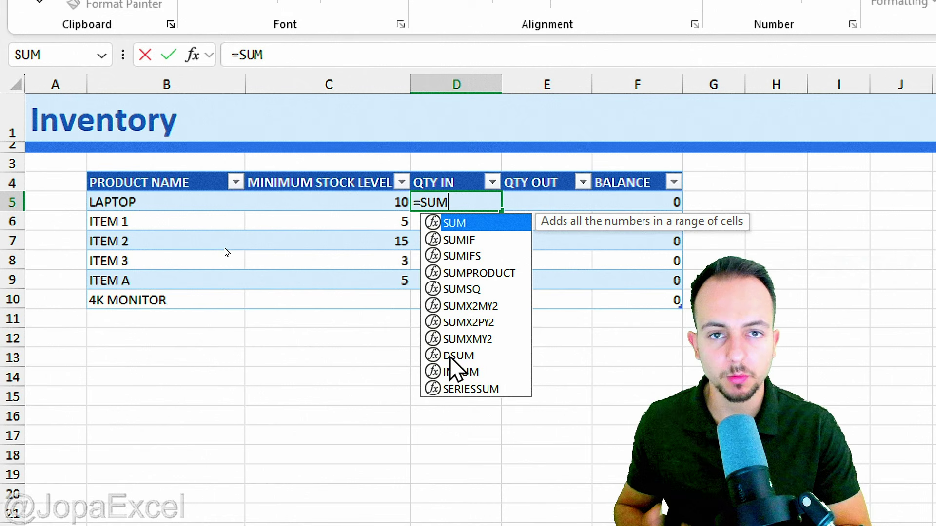
pyautogui.write('IFS')
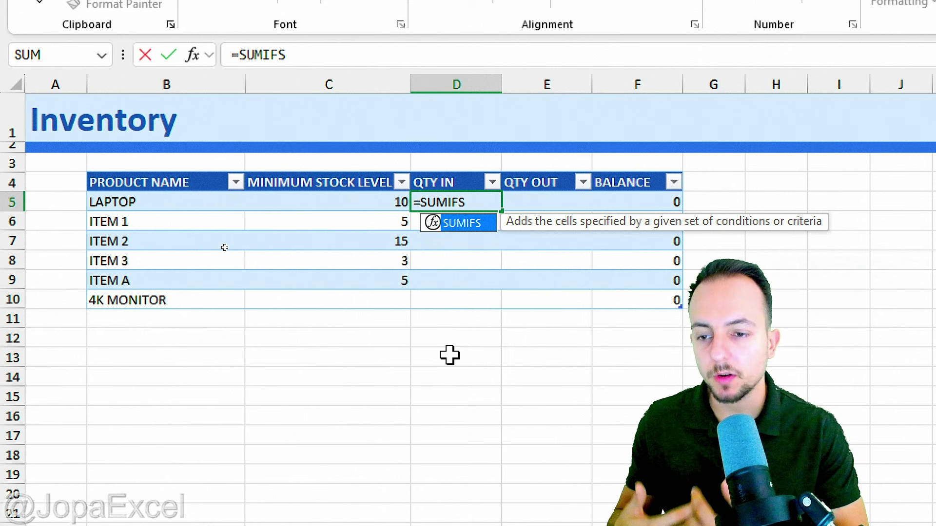
pyautogui.doubleClick(466, 223)
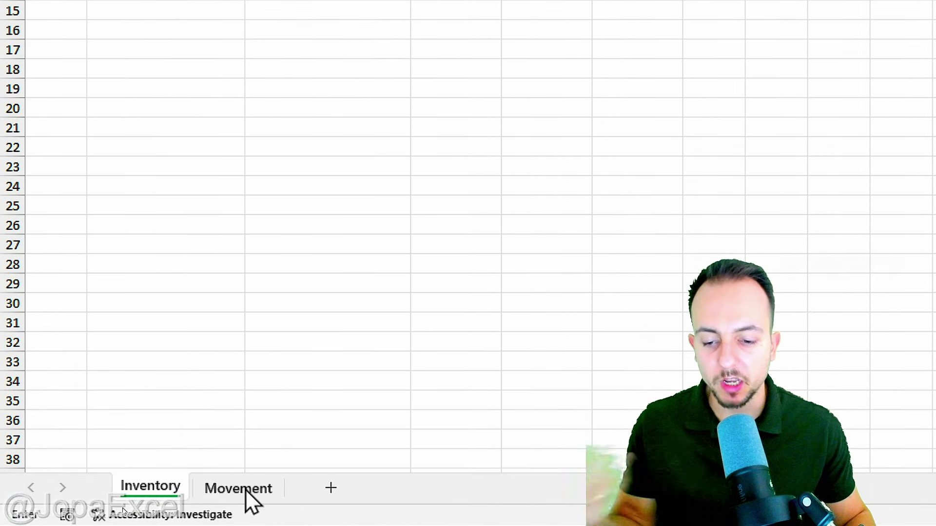
pyautogui.click(246, 490)
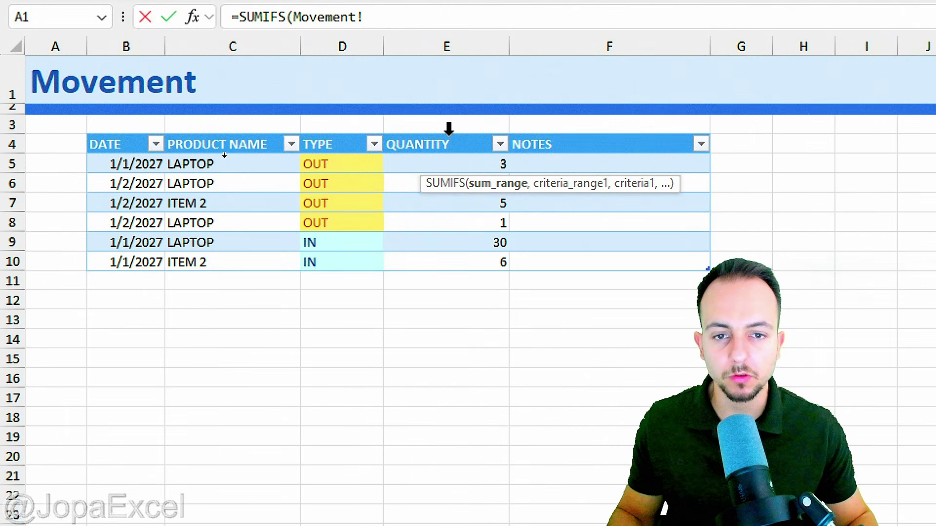
pyautogui.click(447, 85)
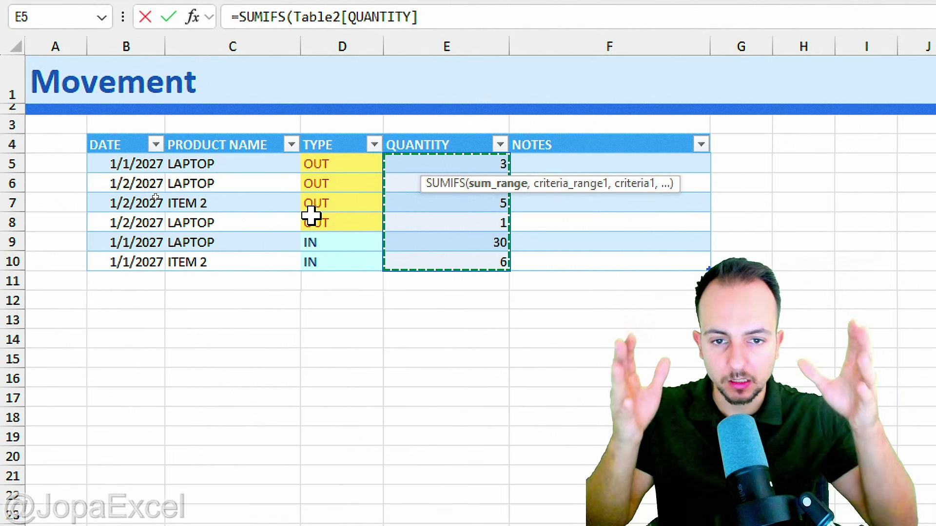
pyautogui.write(',')
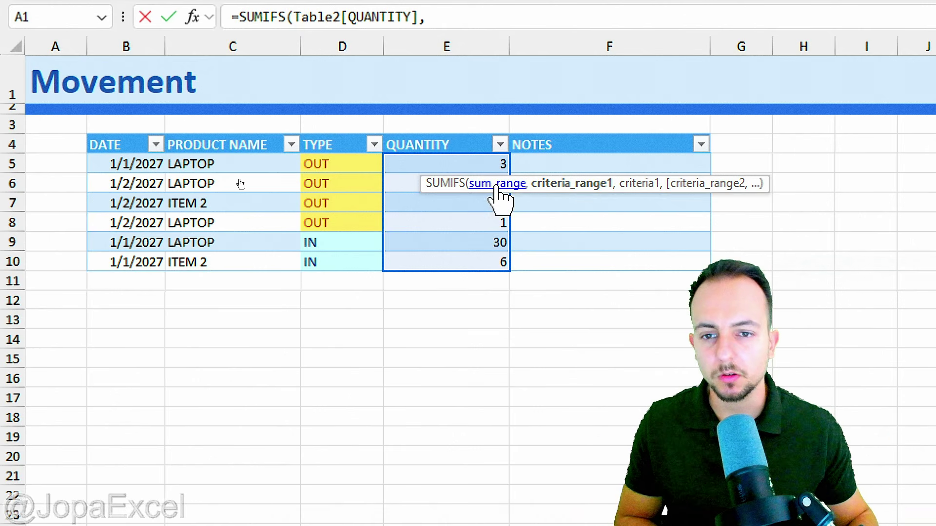
# Add the Movement table's TYPE column as the first criteria range, with "in" as its criterion.
pyautogui.click(336, 128)
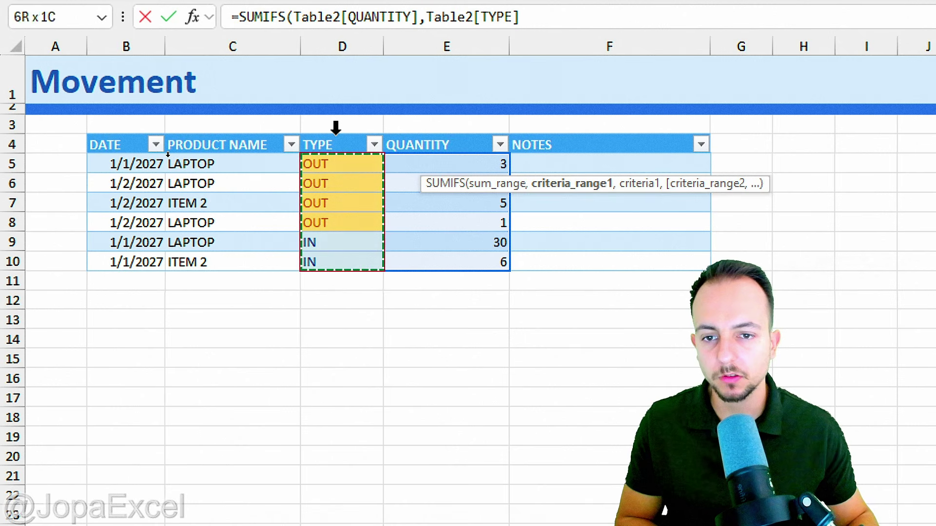
pyautogui.write(',')
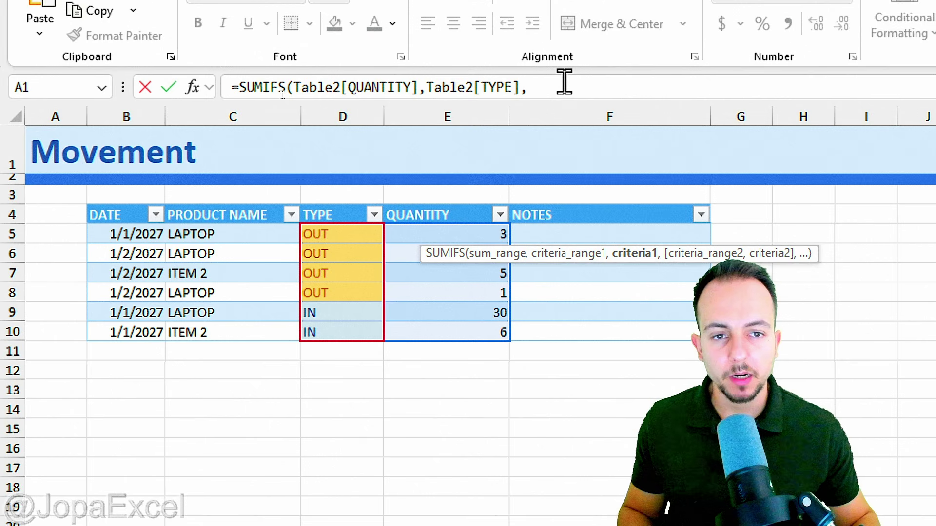
pyautogui.click(564, 85)
pyautogui.write('"')
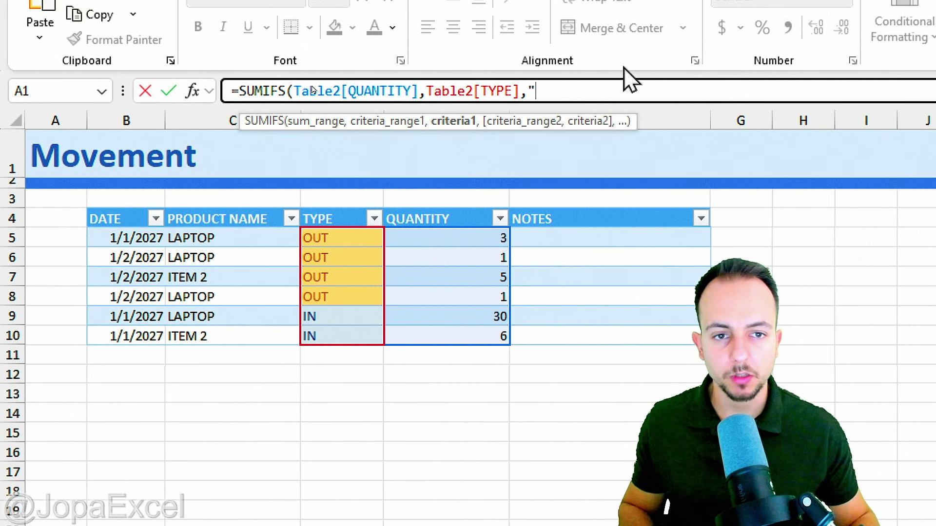
pyautogui.write('in"')
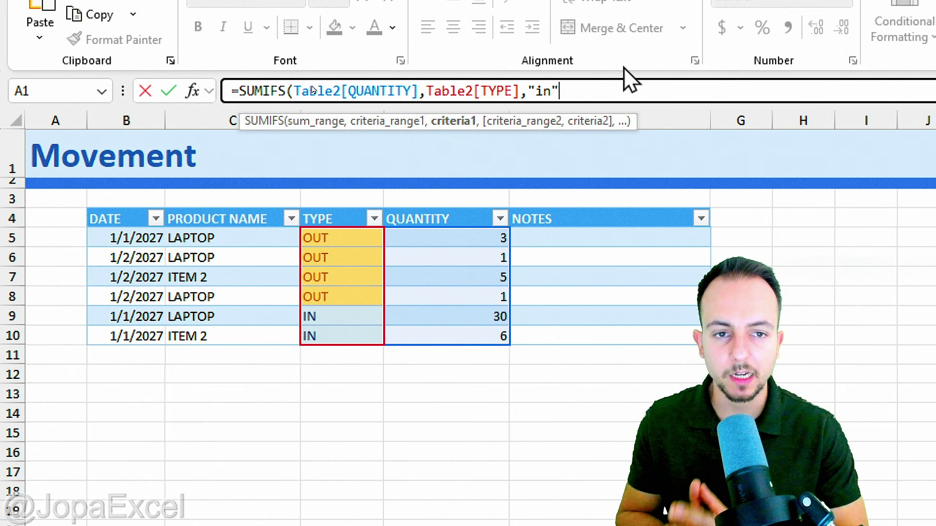
pyautogui.write(',')
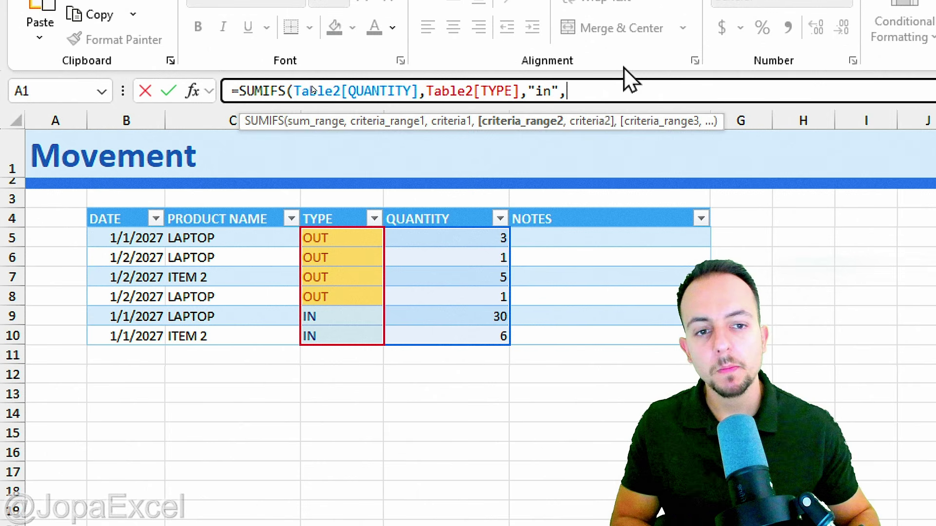
# Add the Movement PRODUCT NAME column as the second criteria range, matched to the Inventory row's product name, and complete the formula.
pyautogui.click(244, 209)
pyautogui.write(',')
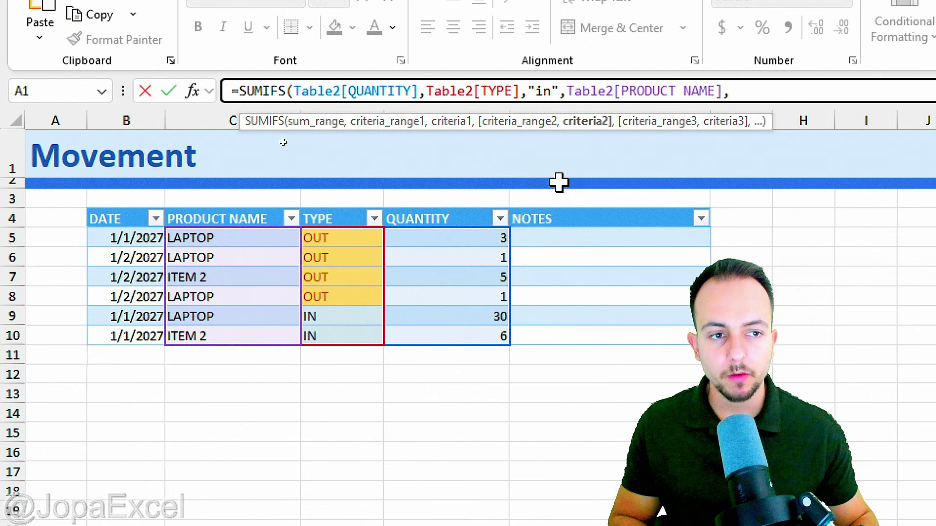
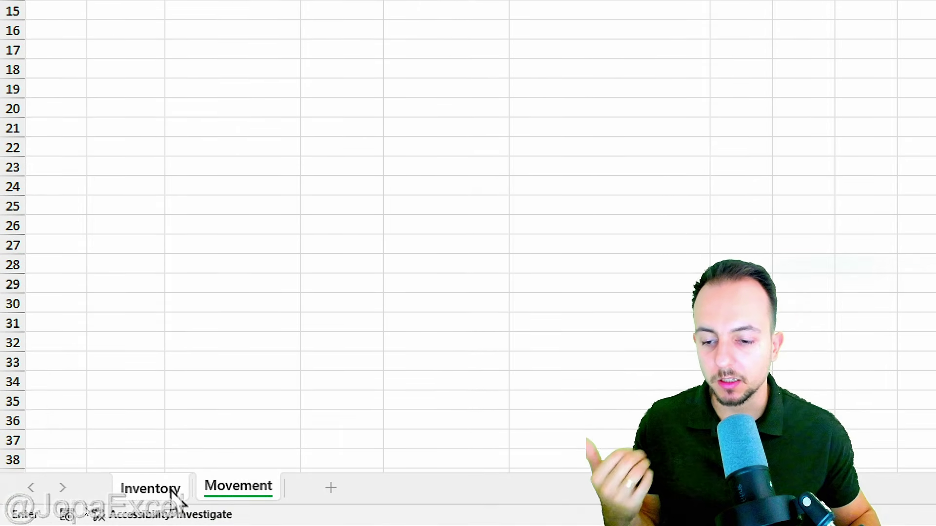
pyautogui.click(169, 504)
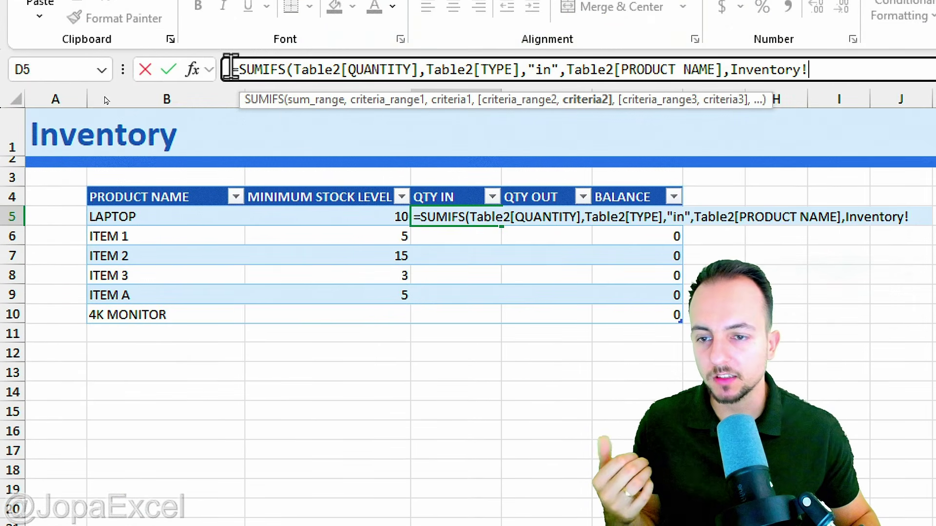
pyautogui.click(158, 214)
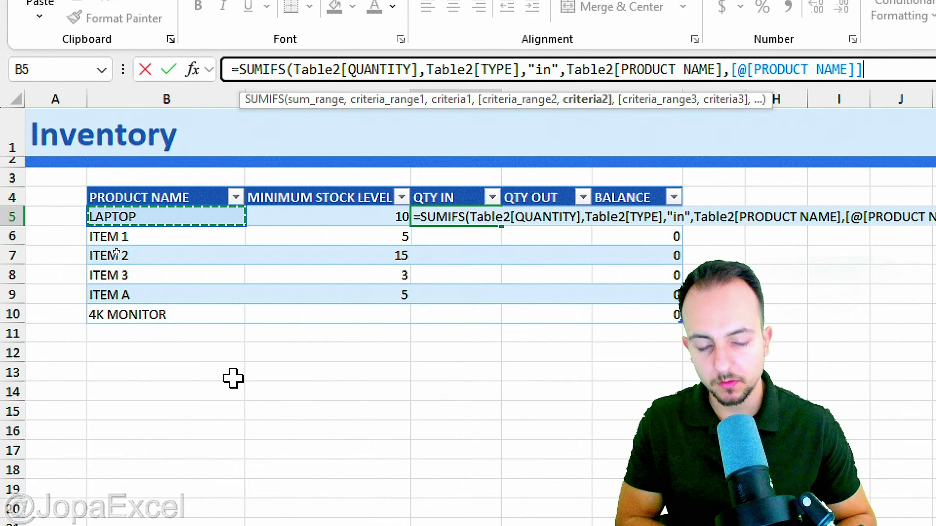
pyautogui.press('Return')
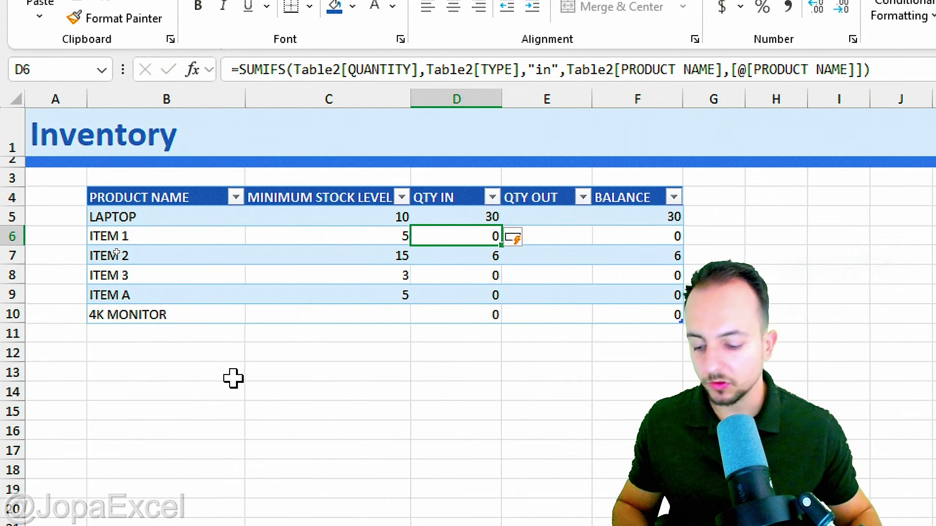
# Check the calculated QTY IN values for each product from LAPTOP to 4K MONITOR, and look at the QTY OUT column.
pyautogui.click(485, 217)
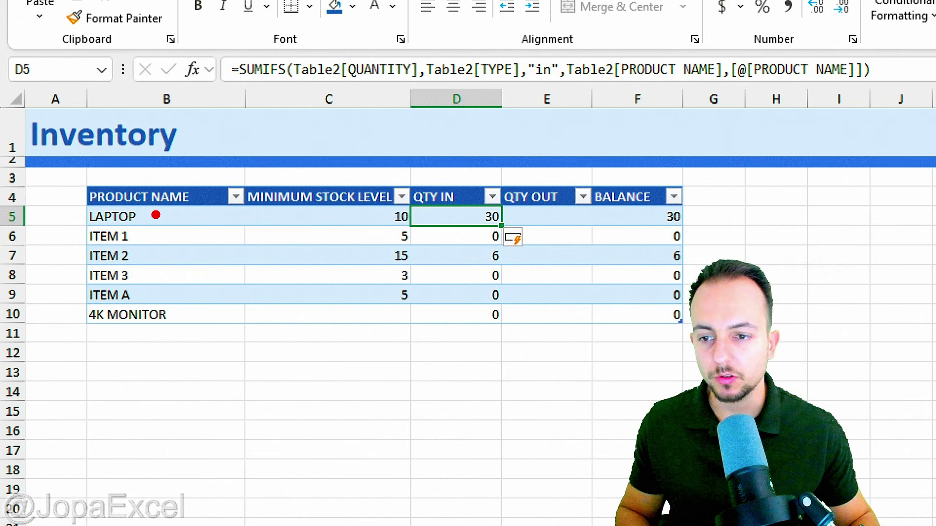
pyautogui.moveTo(155, 213); pyautogui.dragTo(214, 219)
pyautogui.press('Escape')
pyautogui.click(451, 253)
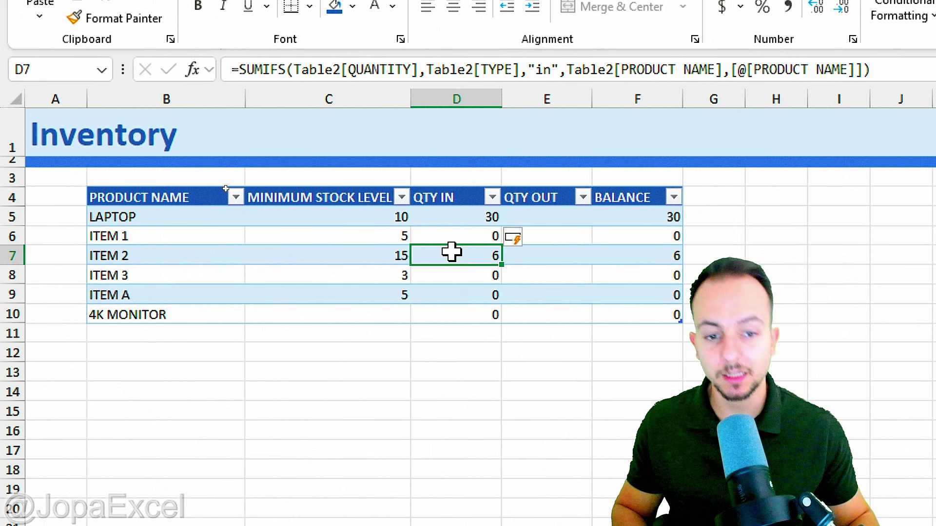
pyautogui.hotkey('ctrl', '2')
pyautogui.moveTo(181, 257); pyautogui.dragTo(408, 263)
pyautogui.press('Escape')
pyautogui.click(472, 217)
pyautogui.click(472, 236)
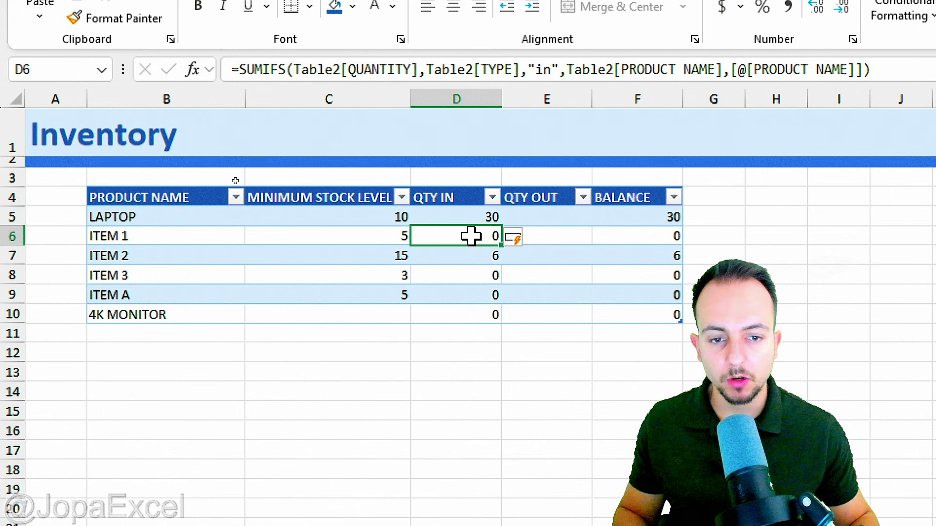
pyautogui.click(474, 258)
pyautogui.click(467, 276)
pyautogui.click(464, 295)
pyautogui.click(464, 314)
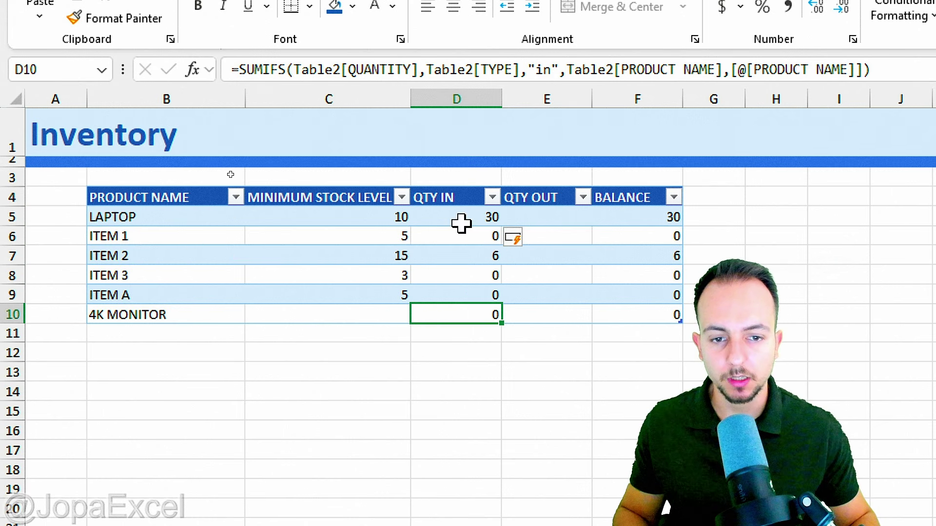
pyautogui.moveTo(462, 219); pyautogui.dragTo(461, 306)
pyautogui.click(550, 215)
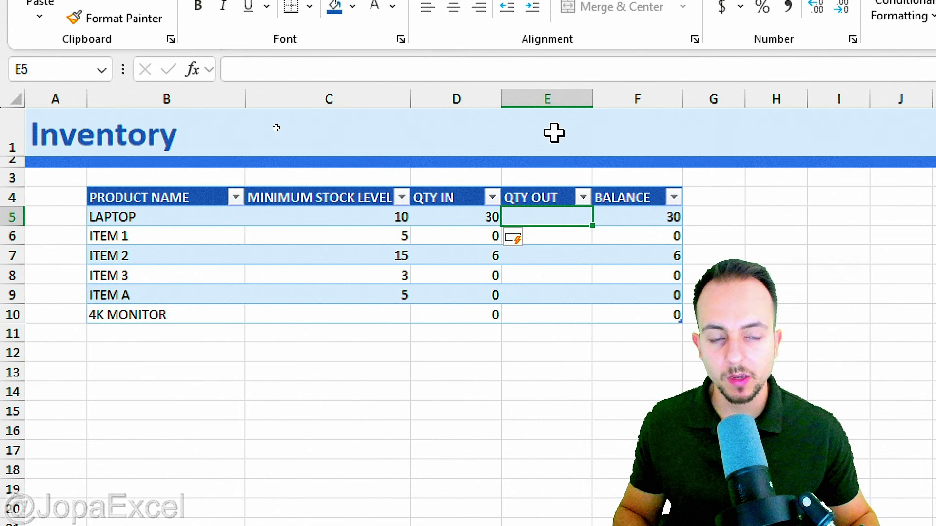
pyautogui.click(551, 102)
pyautogui.click(553, 217)
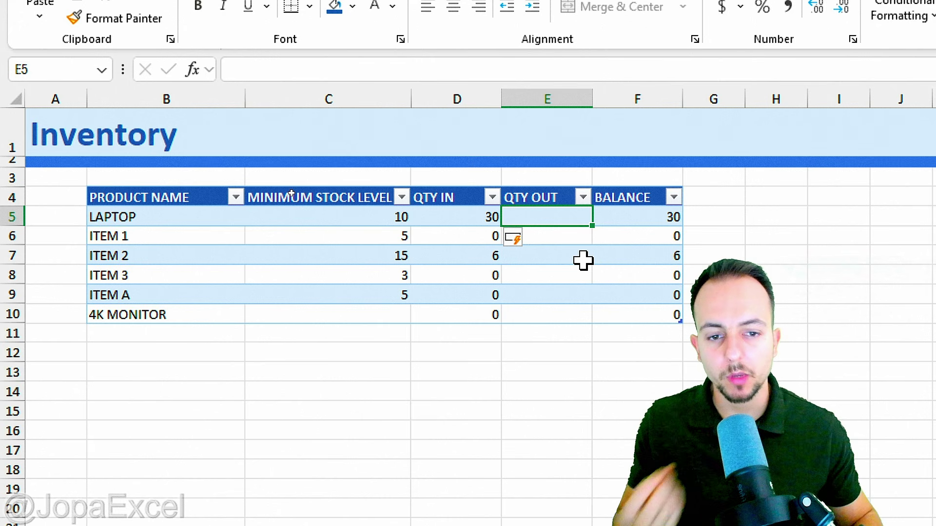
# Copy the full SUMIFS formula text from the LAPTOP row's QTY IN cell, leaving that cell's formula intact.
pyautogui.click(470, 217)
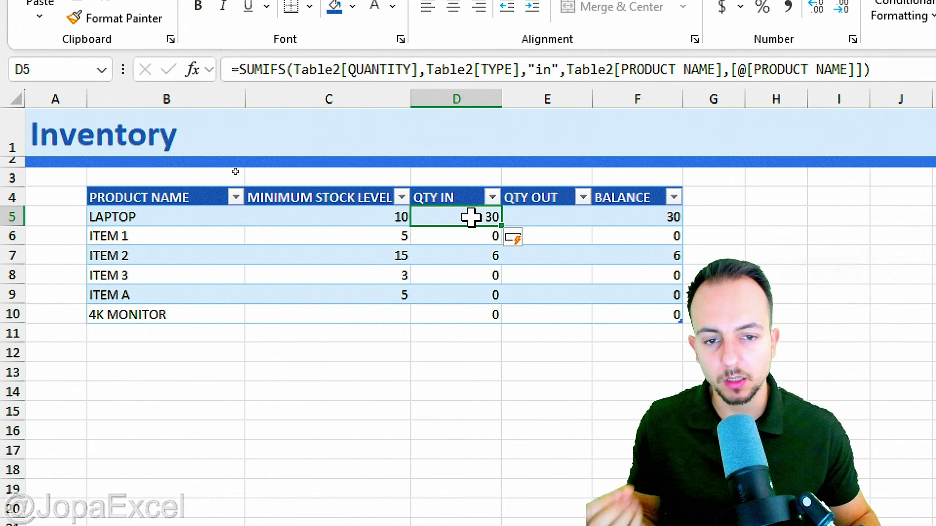
pyautogui.doubleClick(470, 217)
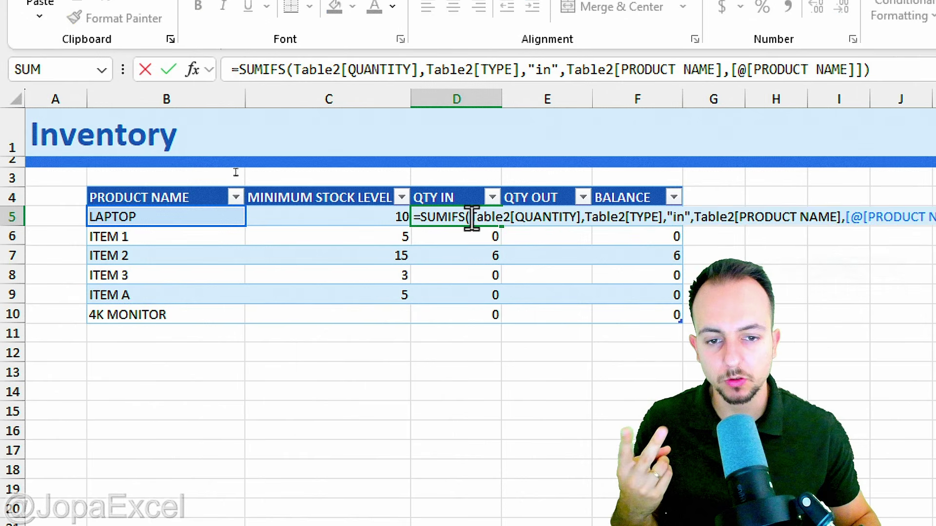
pyautogui.moveTo(414, 217); pyautogui.dragTo(934, 217)
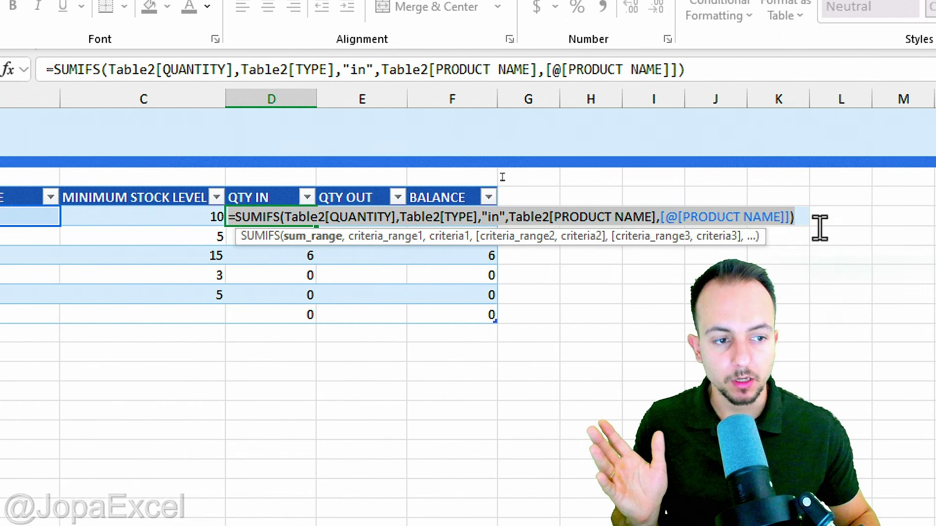
pyautogui.rightClick(385, 215)
pyautogui.click(453, 254)
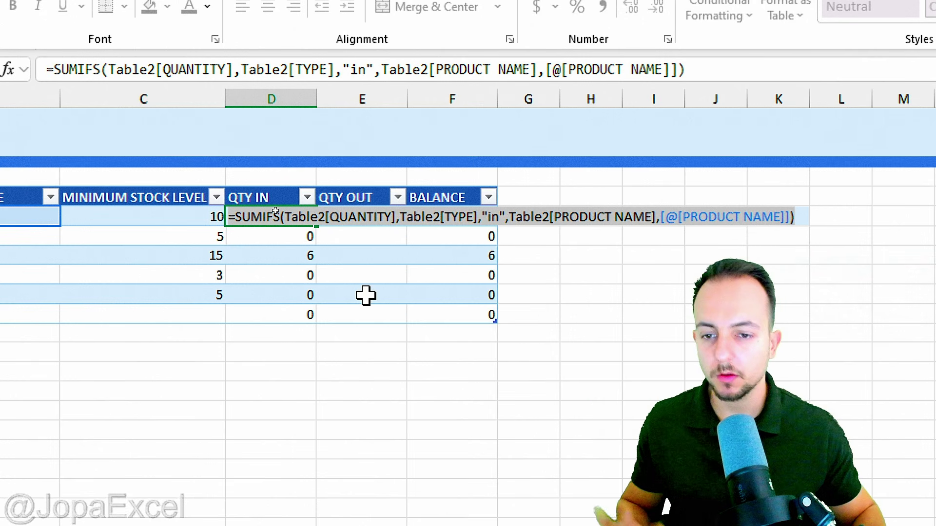
pyautogui.hotkey('ctrl', 'Return')
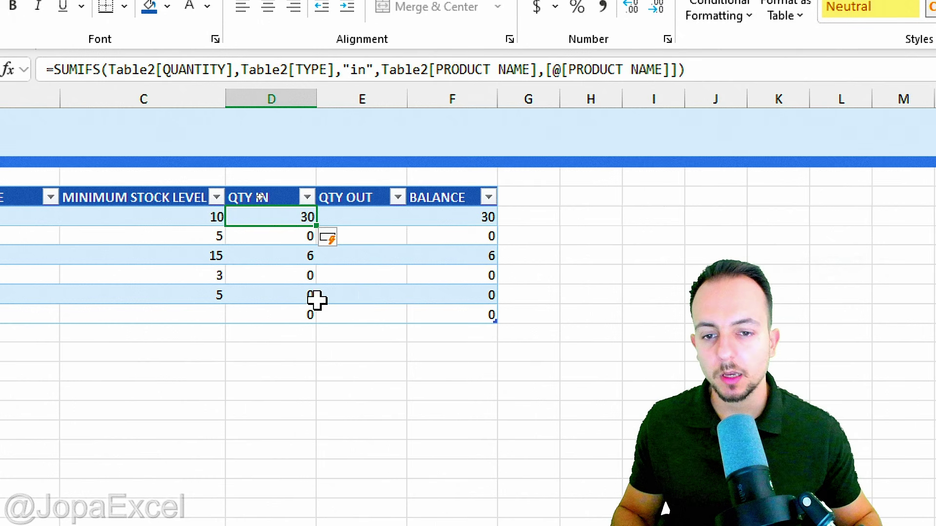
# Paste the copied SUMIFS formula into the LAPTOP row's QTY OUT cell and change its type criterion to "OUT".
pyautogui.doubleClick(368, 216)
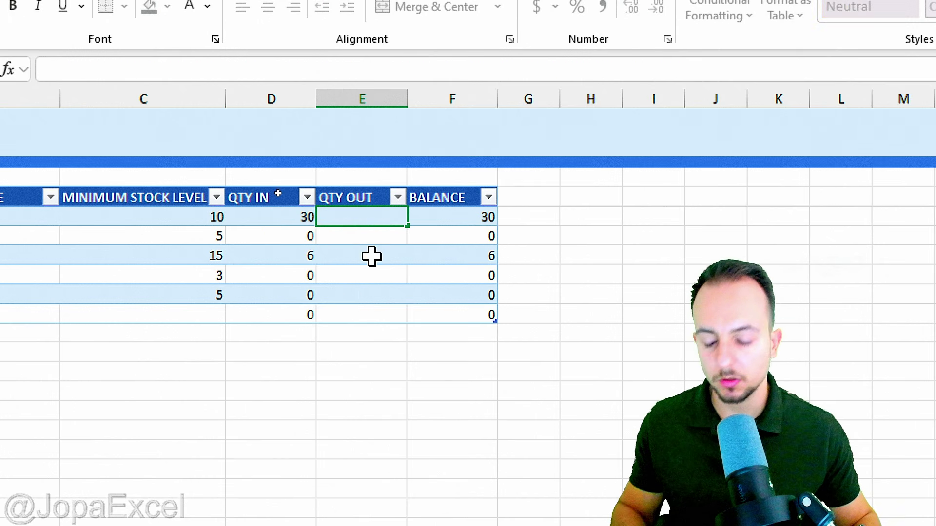
pyautogui.hotkey('ctrl', 'v')
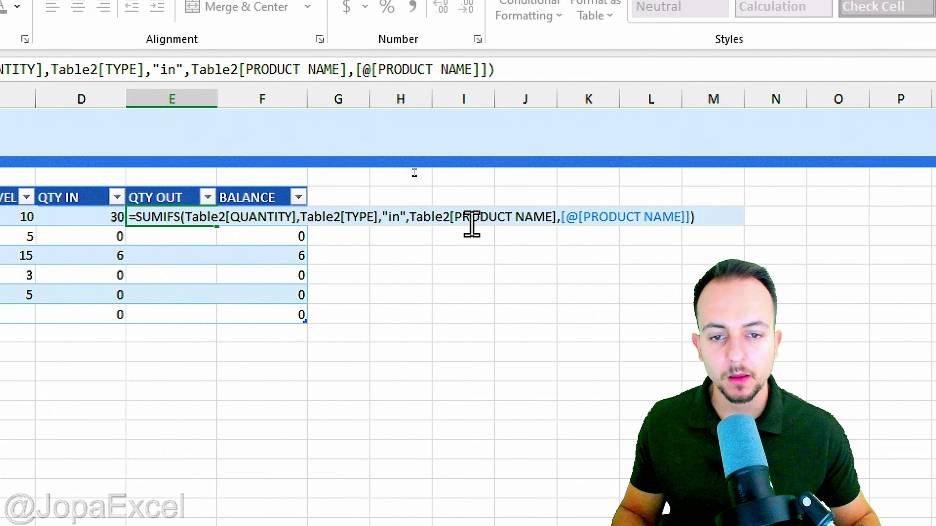
pyautogui.doubleClick(393, 217)
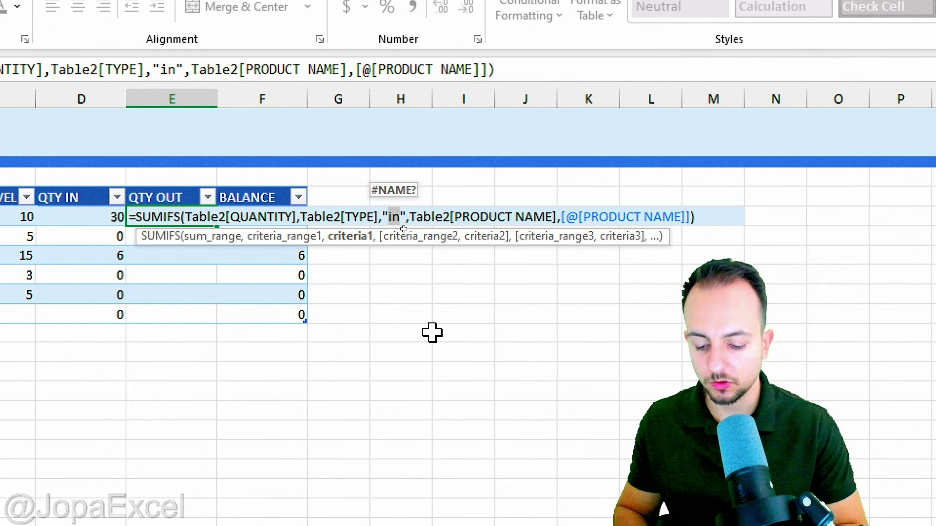
pyautogui.write('OUT')
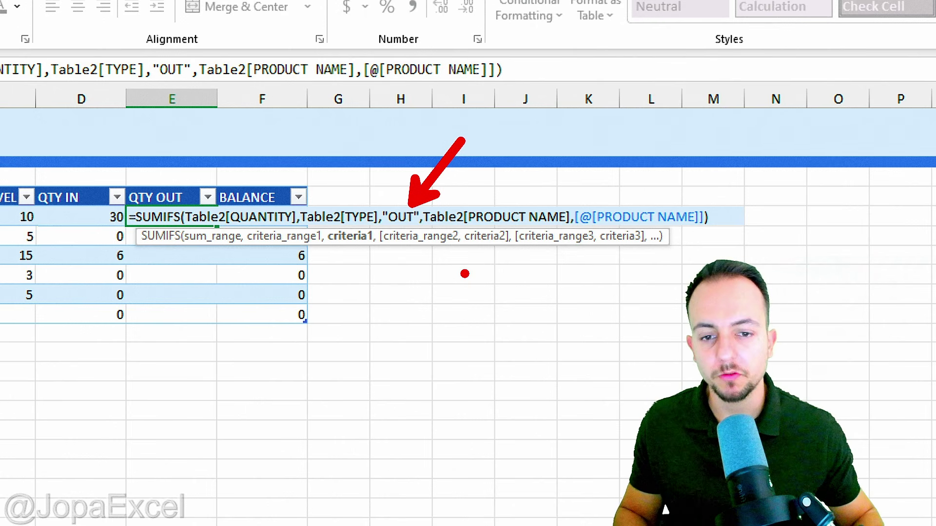
pyautogui.moveTo(358, 281)
pyautogui.mouseDown()
pyautogui.moveTo(349, 317)
pyautogui.moveTo(375, 281)
pyautogui.mouseUp()
pyautogui.moveTo(390, 286); pyautogui.dragTo(414, 288)
pyautogui.moveTo(429, 263)
pyautogui.mouseDown()
pyautogui.moveTo(428, 301)
pyautogui.moveTo(441, 305)
pyautogui.mouseUp()
pyautogui.moveTo(419, 278); pyautogui.dragTo(448, 268)
pyautogui.click(454, 324)
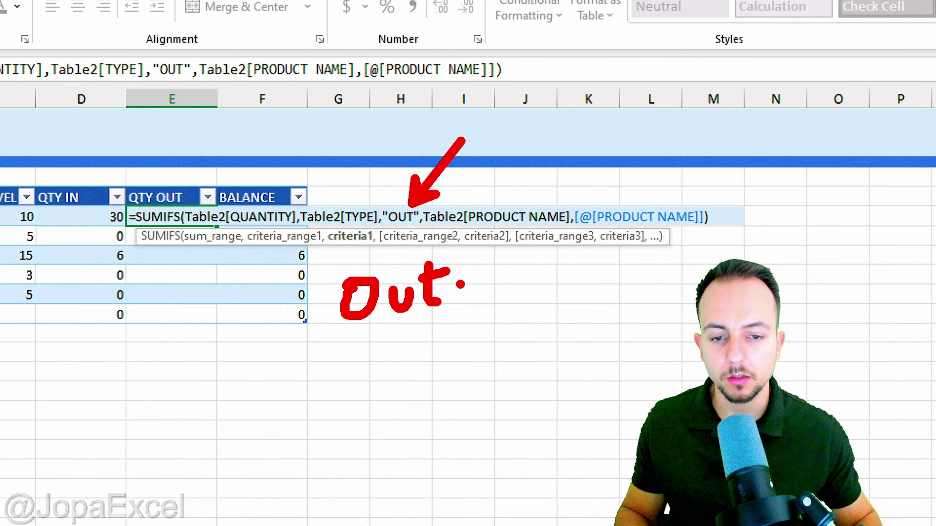
pyautogui.press('Escape')
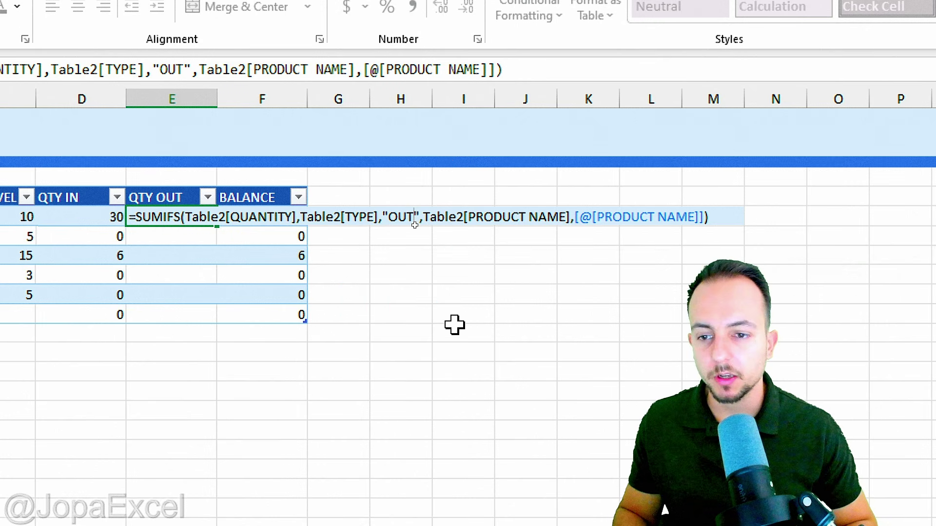
# Complete the LAPTOP row's QTY OUT SUMIFS formula with the "OUT" criterion so it fills the table column.
pyautogui.press('Return')
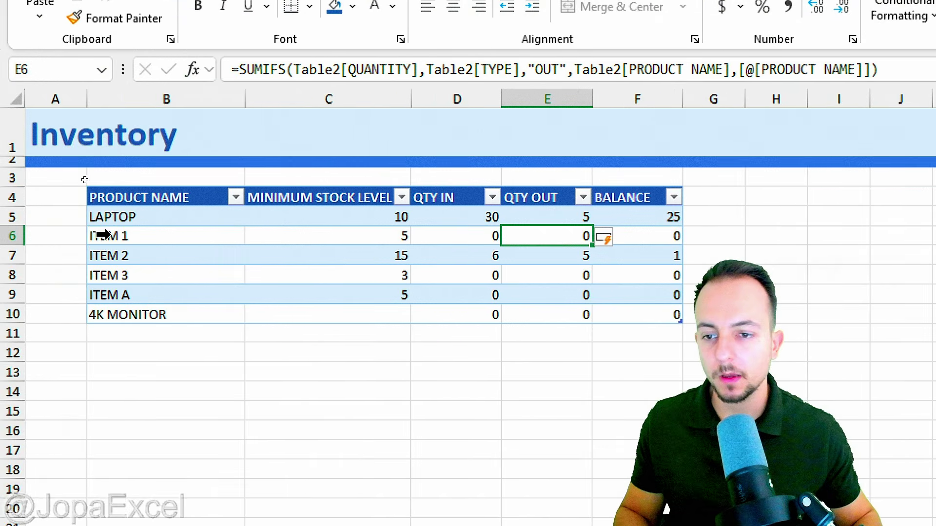
# Review the Inventory table's QTY OUT, BALANCE, MINIMUM STOCK LEVEL and PRODUCT NAME columns, and check the Movement sheet's log before returning to Inventory.
pyautogui.click(100, 99)
pyautogui.click(538, 96)
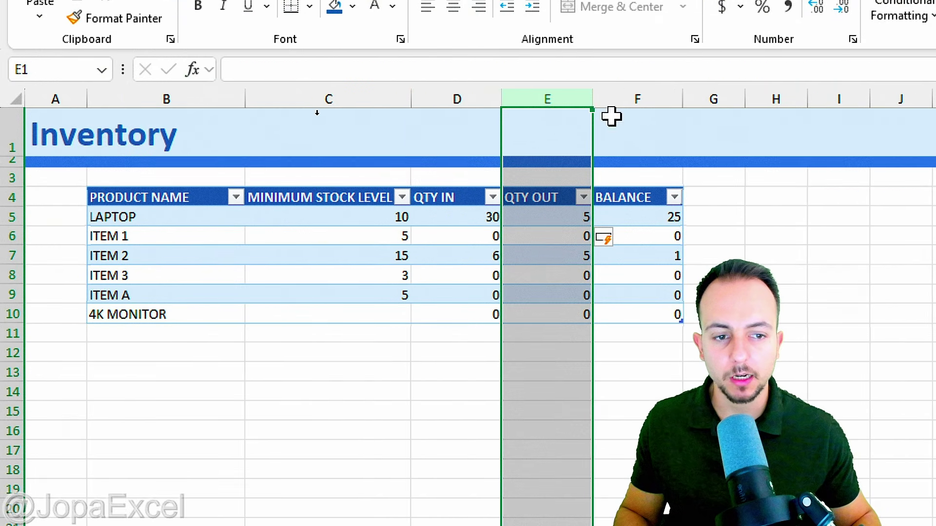
pyautogui.click(641, 95)
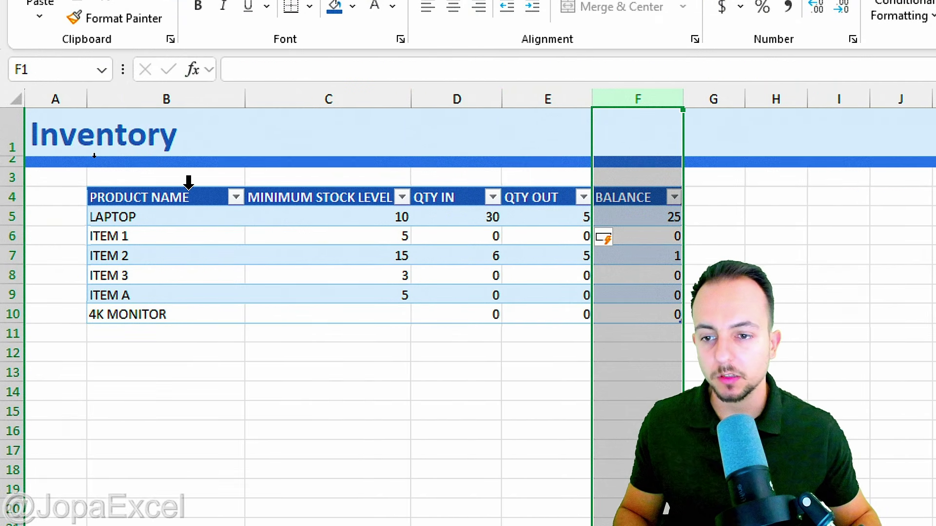
pyautogui.click(351, 95)
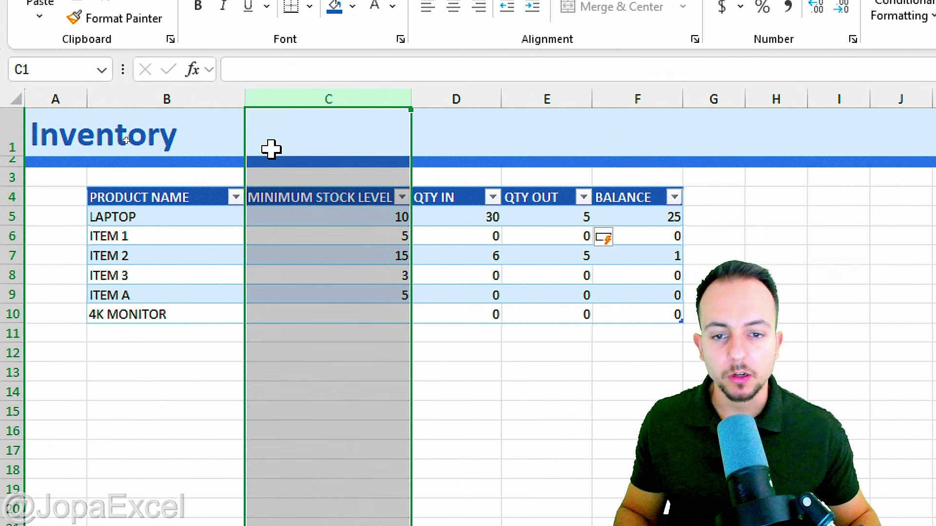
pyautogui.click(189, 198)
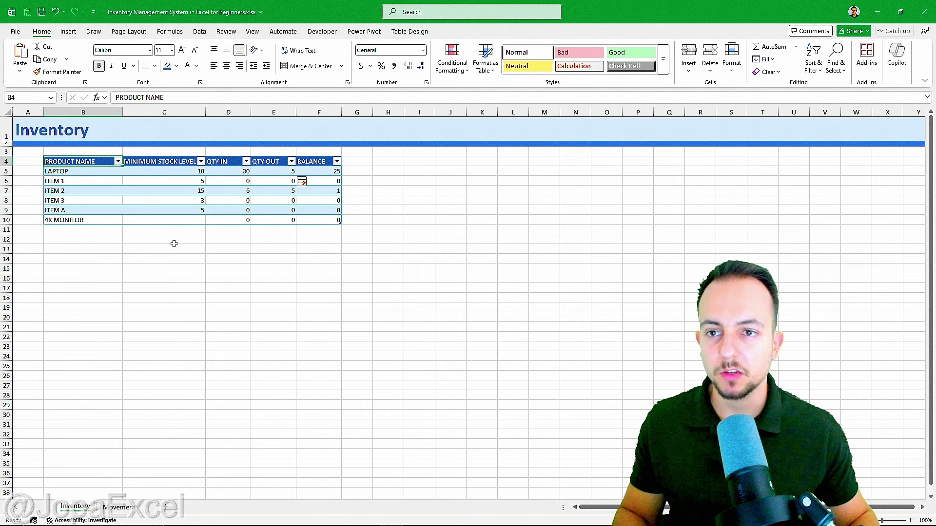
pyautogui.click(122, 508)
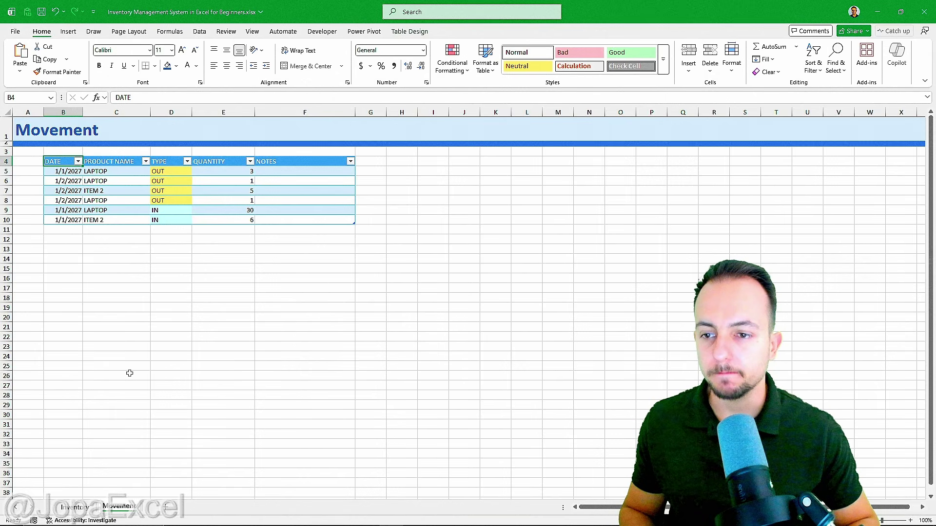
pyautogui.hotkey('ctrl', 'pageup')
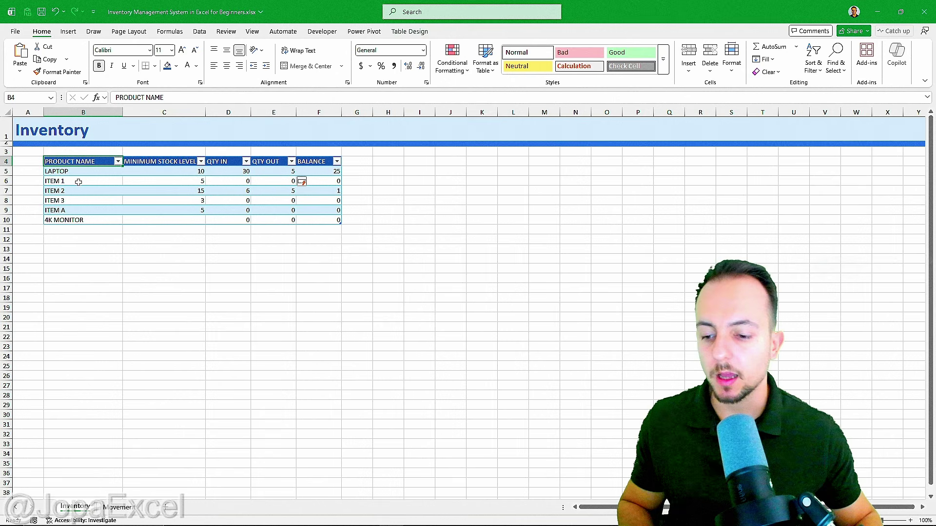